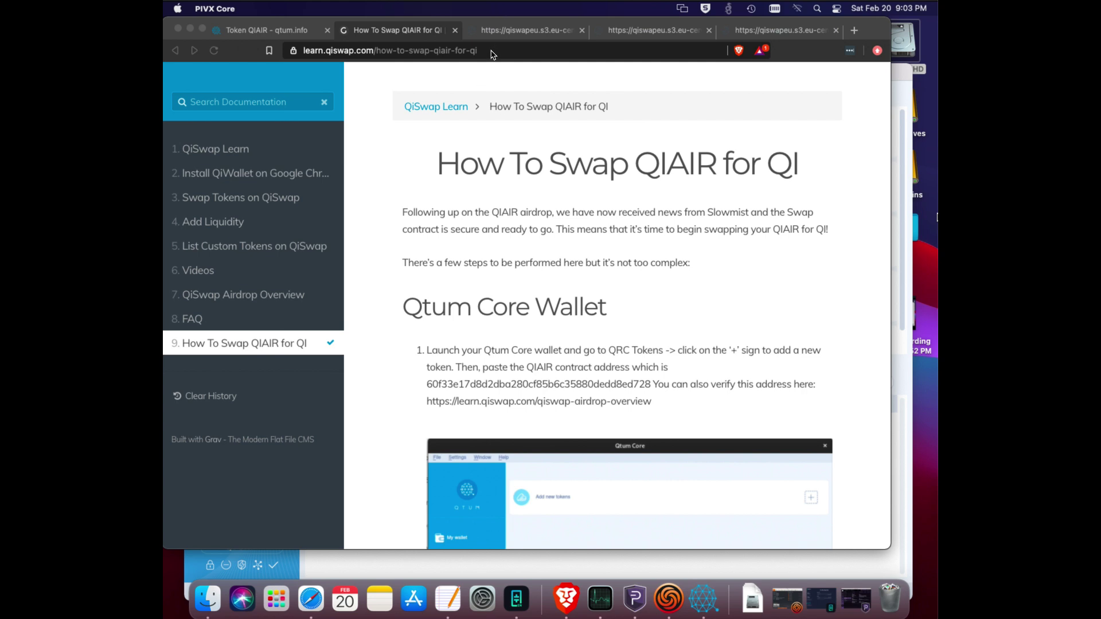
Select the QIAIR contract address in step 1 of the How To Swap QIAIR for QI guide.
{"action": "left_click_drag", "start_coordinate": [492, 52], "coordinate": [293, 51]}
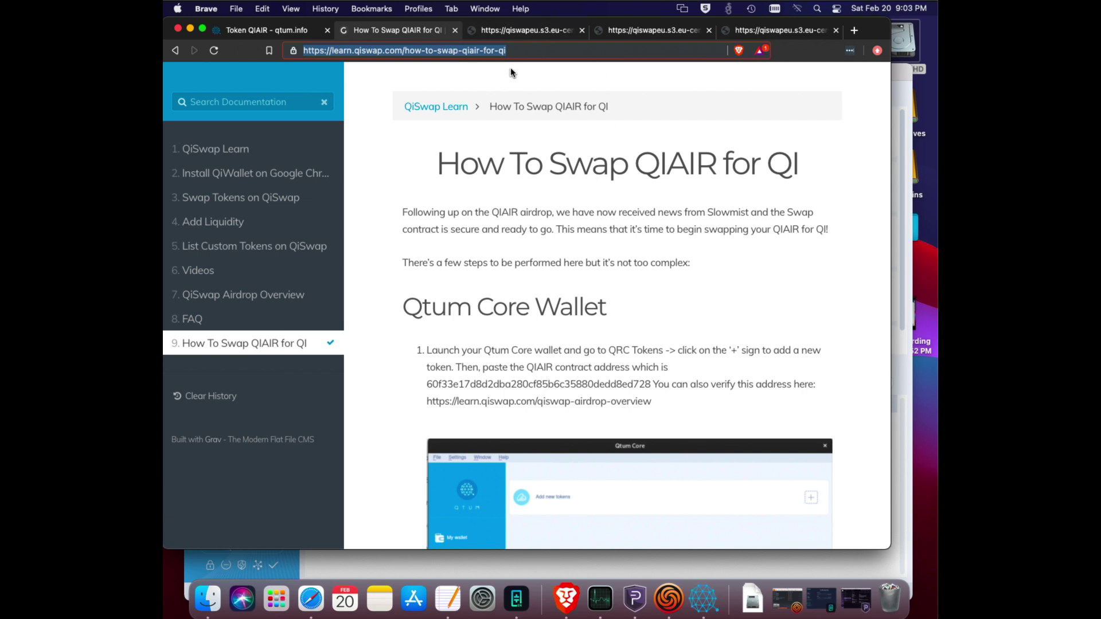
{"action": "scroll", "coordinate": [588, 279], "scroll_direction": "down", "scroll_amount": 2}
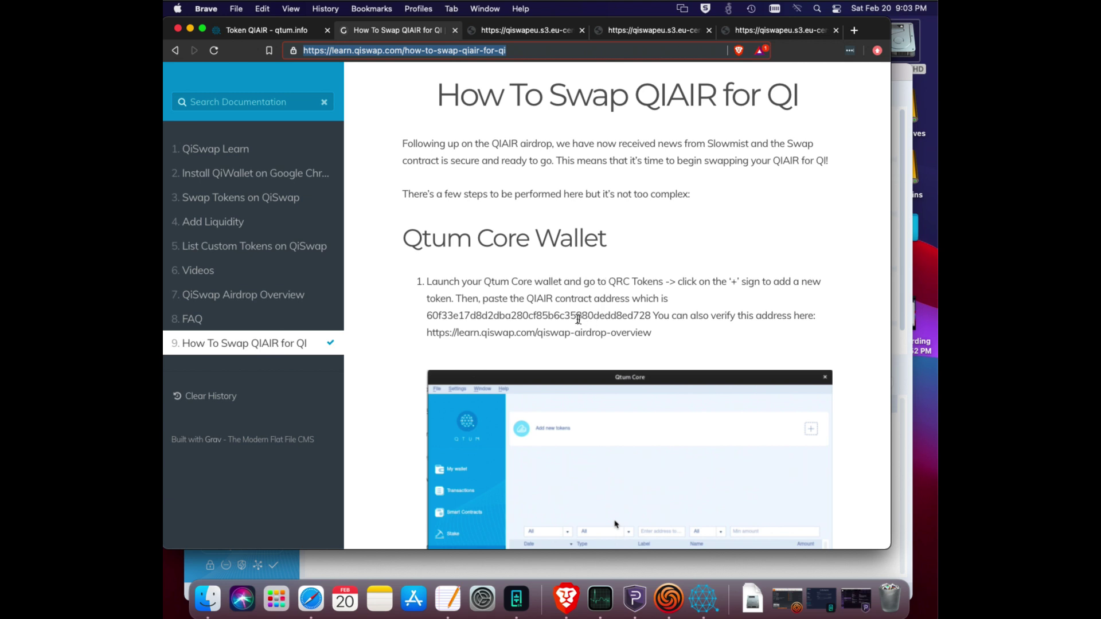
{"action": "double_click", "coordinate": [564, 315]}
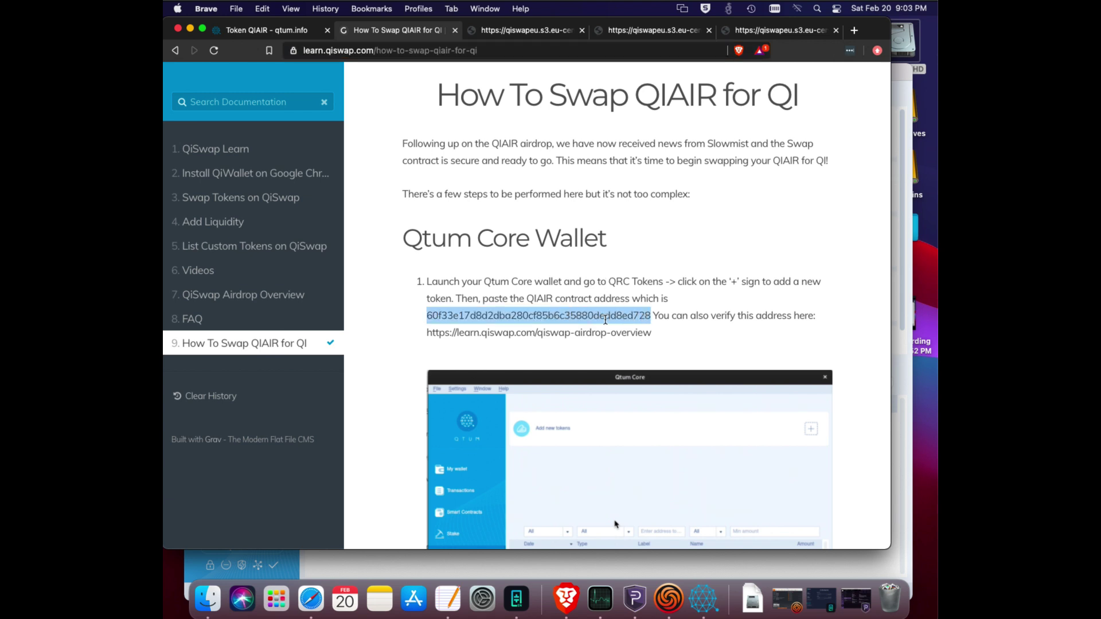
Scroll through the guide's steps, return to the top and select the page's web address.
{"action": "scroll", "coordinate": [606, 319], "scroll_direction": "down", "scroll_amount": 5}
{"action": "scroll", "coordinate": [605, 319], "scroll_direction": "down", "scroll_amount": 10}
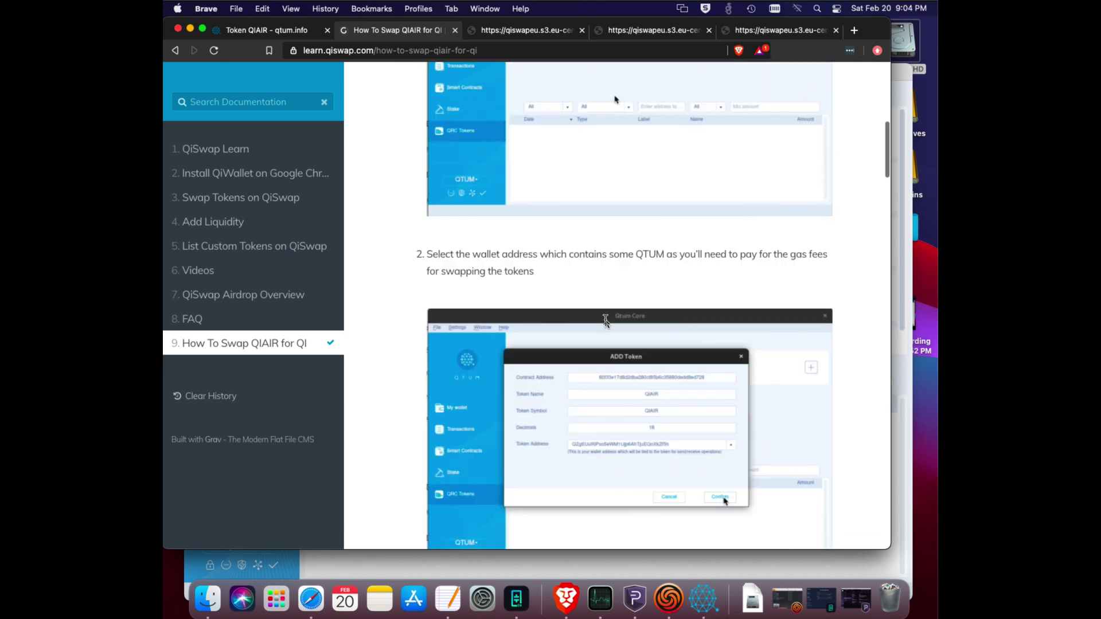
{"action": "scroll", "coordinate": [661, 366], "scroll_direction": "down", "scroll_amount": 8}
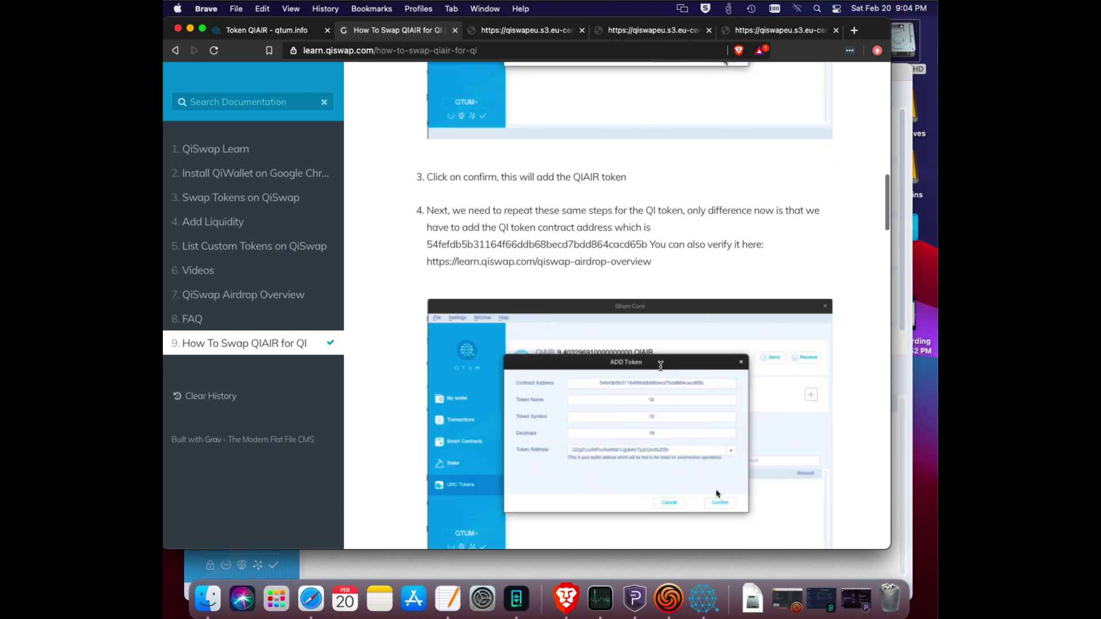
{"action": "scroll", "coordinate": [663, 469], "scroll_direction": "down", "scroll_amount": 1}
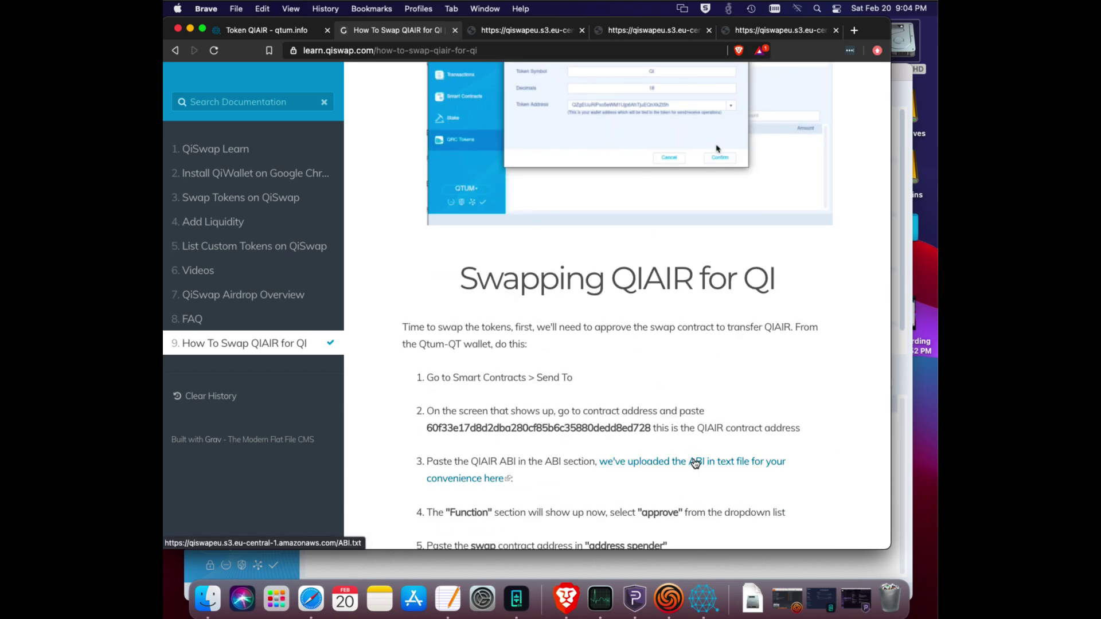
{"action": "scroll", "coordinate": [695, 463], "scroll_direction": "up", "scroll_amount": 15}
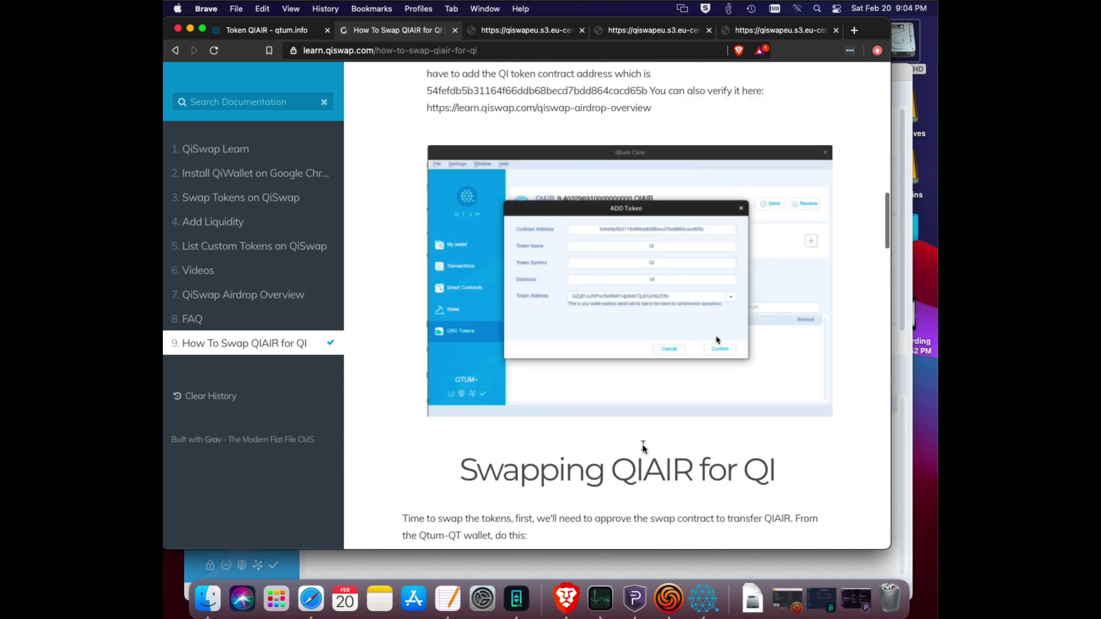
{"action": "scroll", "coordinate": [616, 112], "scroll_direction": "up", "scroll_amount": 10}
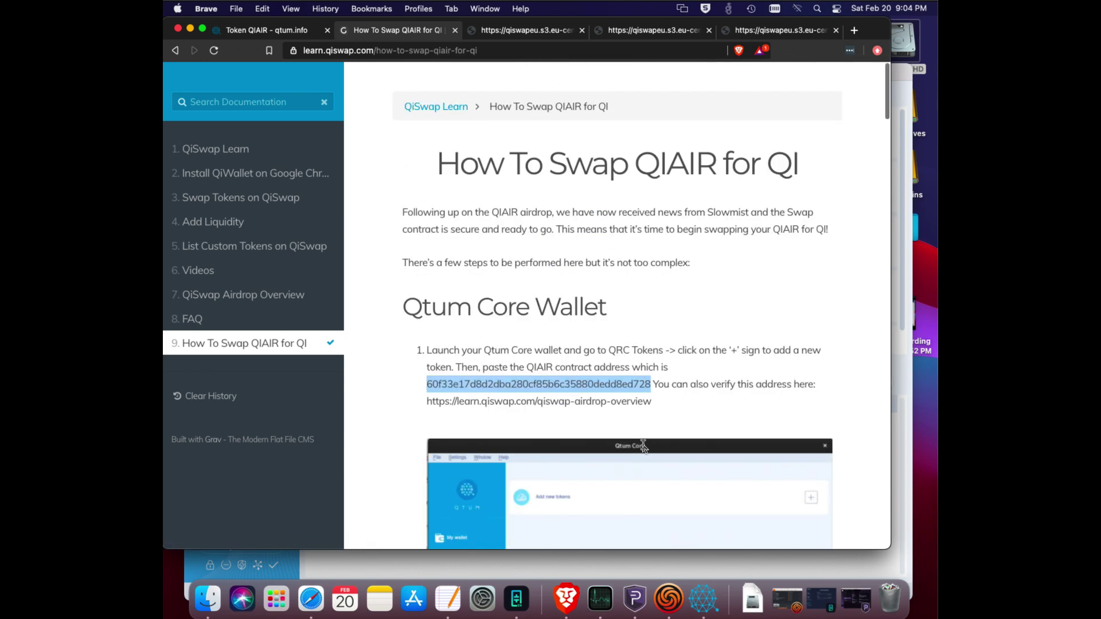
{"action": "left_click_drag", "start_coordinate": [496, 51], "coordinate": [294, 50]}
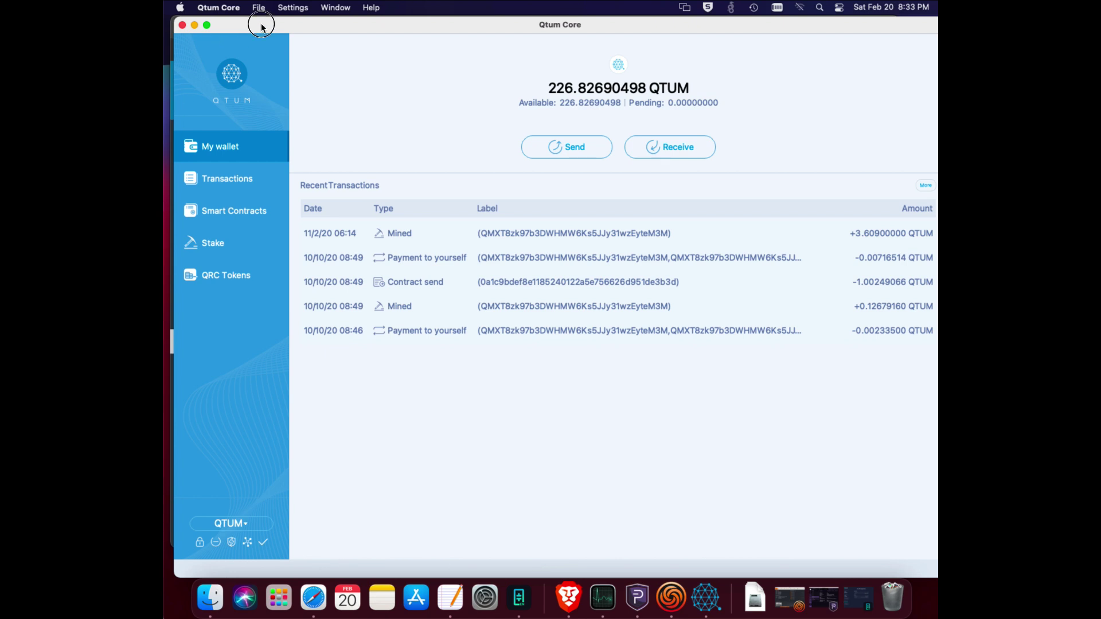
Show Qtum Core's QRC token list of MED, Qi and QIAD, then bring back the QiSwap guide.
{"action": "left_click_drag", "start_coordinate": [257, 24], "coordinate": [277, 34]}
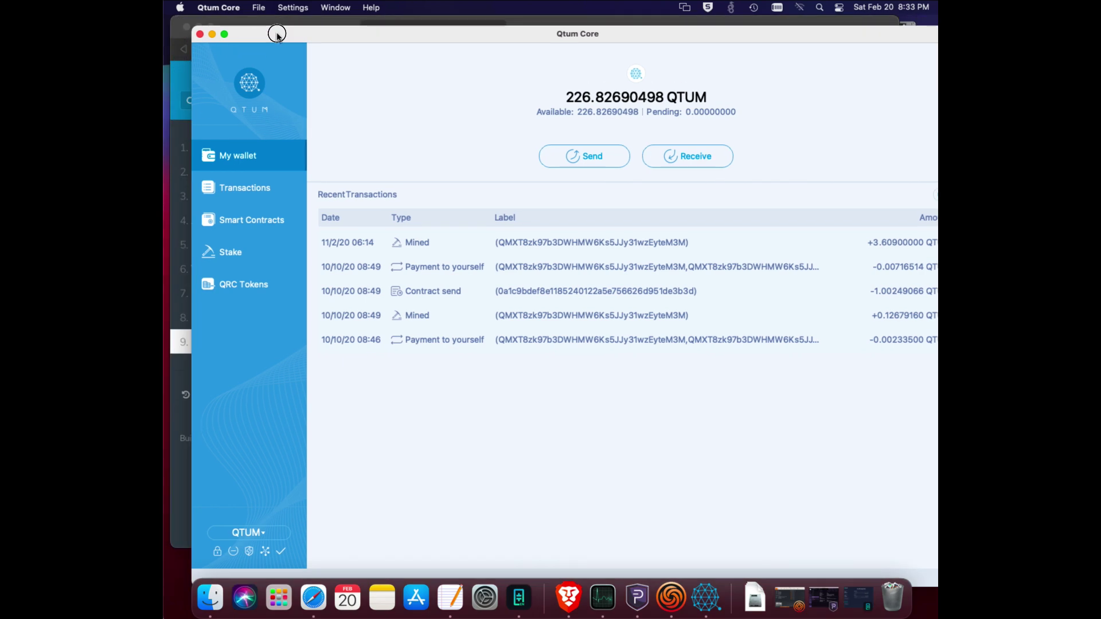
{"action": "left_click", "coordinate": [225, 287]}
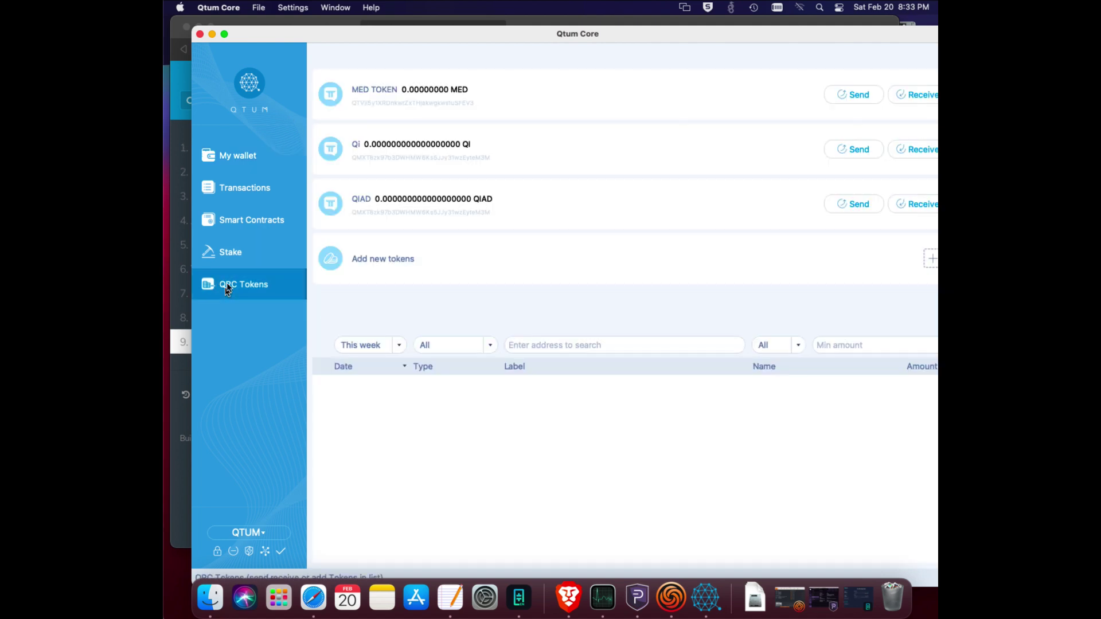
{"action": "left_click", "coordinate": [276, 23]}
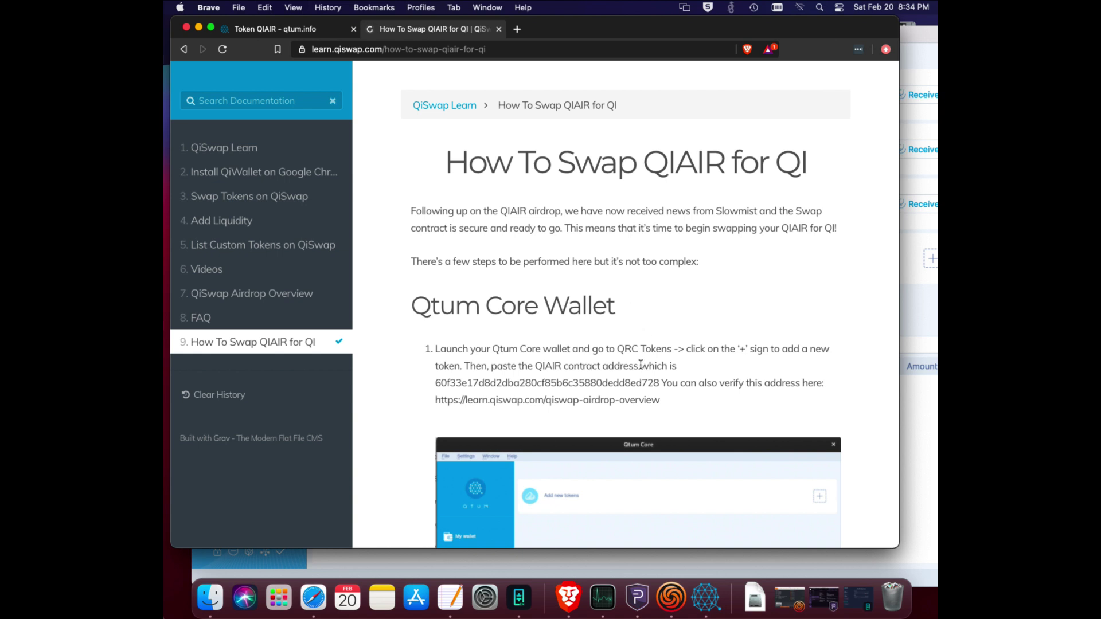
Copy the QIAIR contract address from the QiSwap Learn guide.
{"action": "left_click_drag", "start_coordinate": [661, 383], "coordinate": [427, 381]}
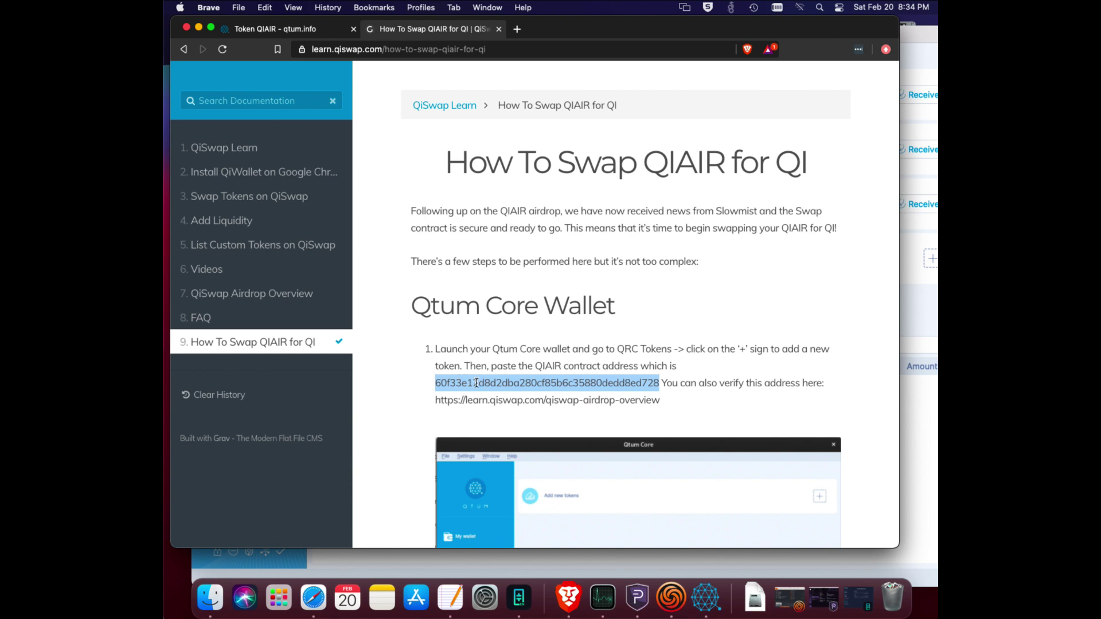
{"action": "right_click", "coordinate": [483, 381]}
{"action": "left_click", "coordinate": [518, 411]}
Bring the Qtum Core token list forward and move its window to the left.
{"action": "left_click", "coordinate": [429, 554]}
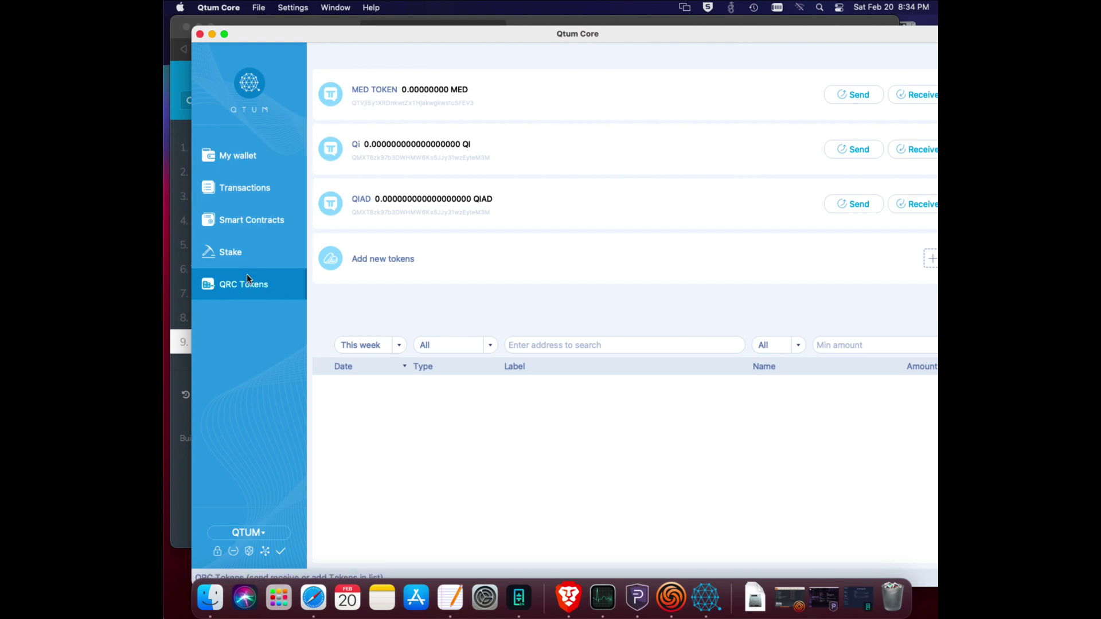
{"action": "left_click_drag", "start_coordinate": [805, 35], "coordinate": [789, 36]}
{"action": "left_click_drag", "start_coordinate": [929, 35], "coordinate": [804, 46]}
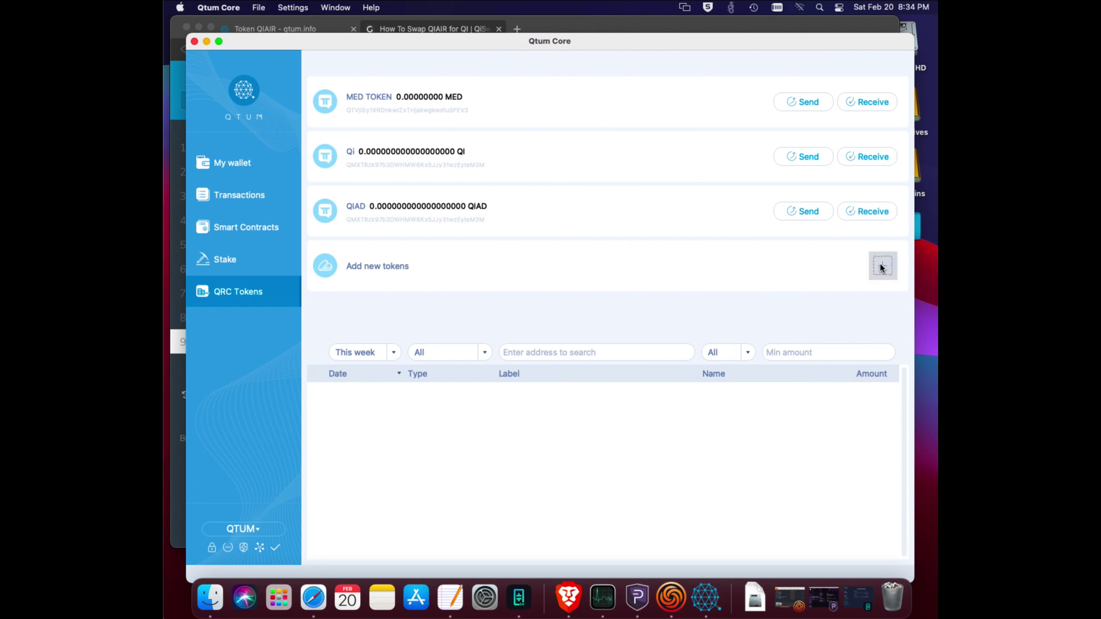
Start a new token and paste the QIAIR contract address into the add-token form.
{"action": "left_click", "coordinate": [881, 267]}
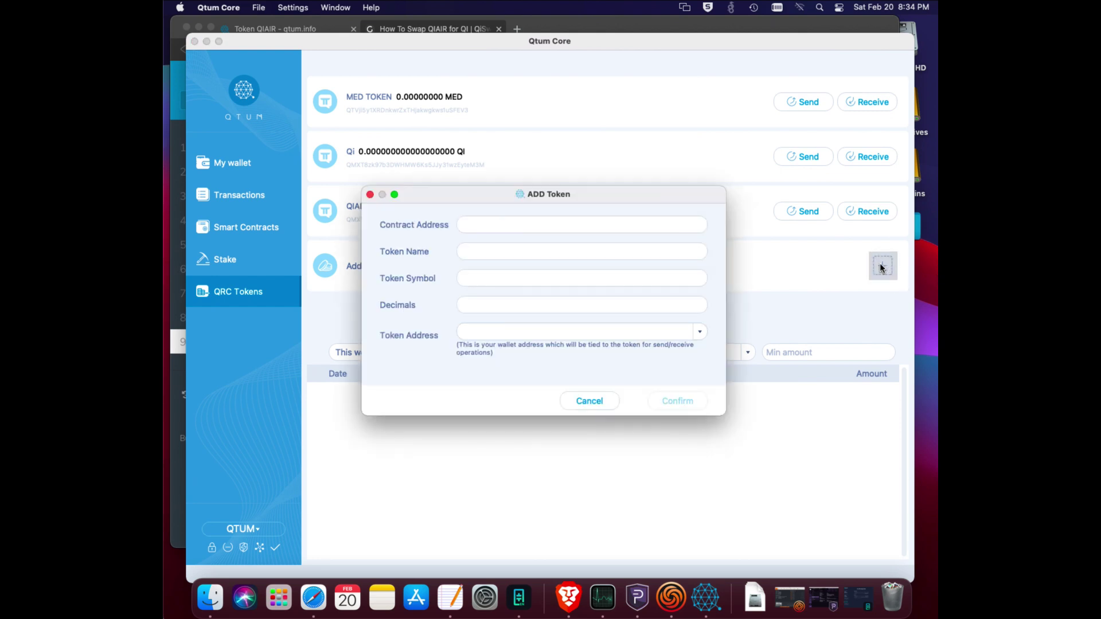
{"action": "right_click", "coordinate": [511, 224]}
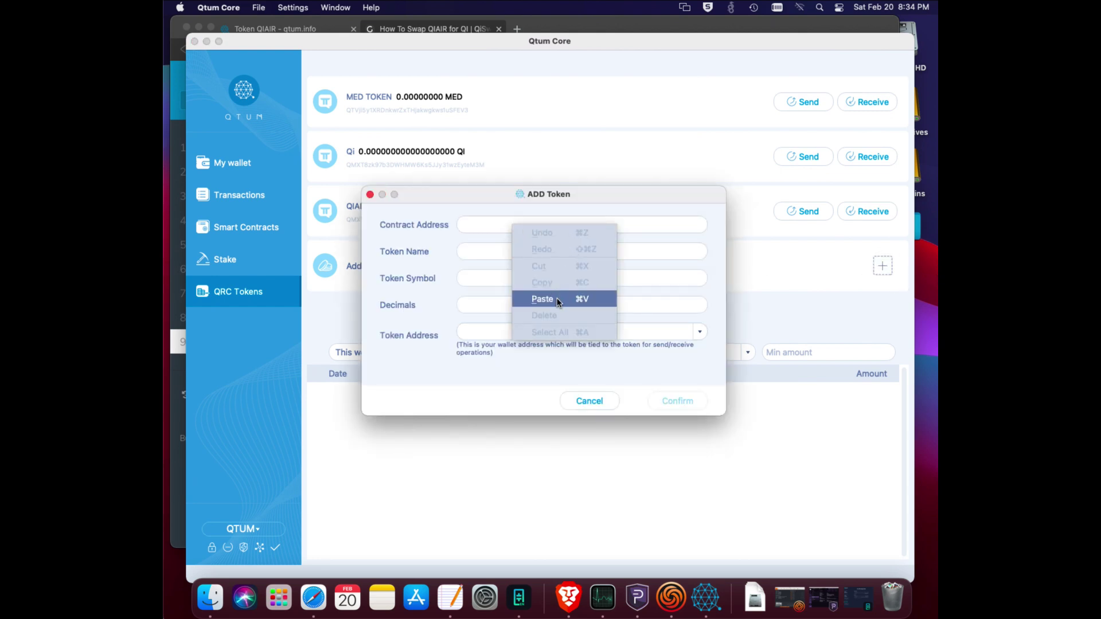
{"action": "left_click", "coordinate": [542, 299]}
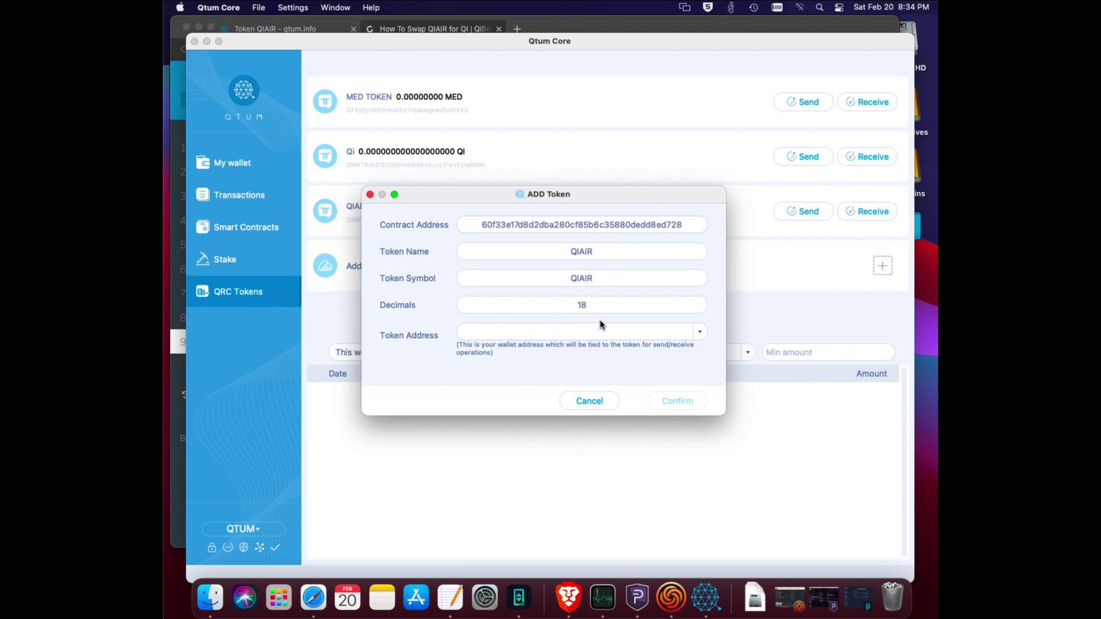
{"action": "left_click_drag", "start_coordinate": [467, 195], "coordinate": [506, 324]}
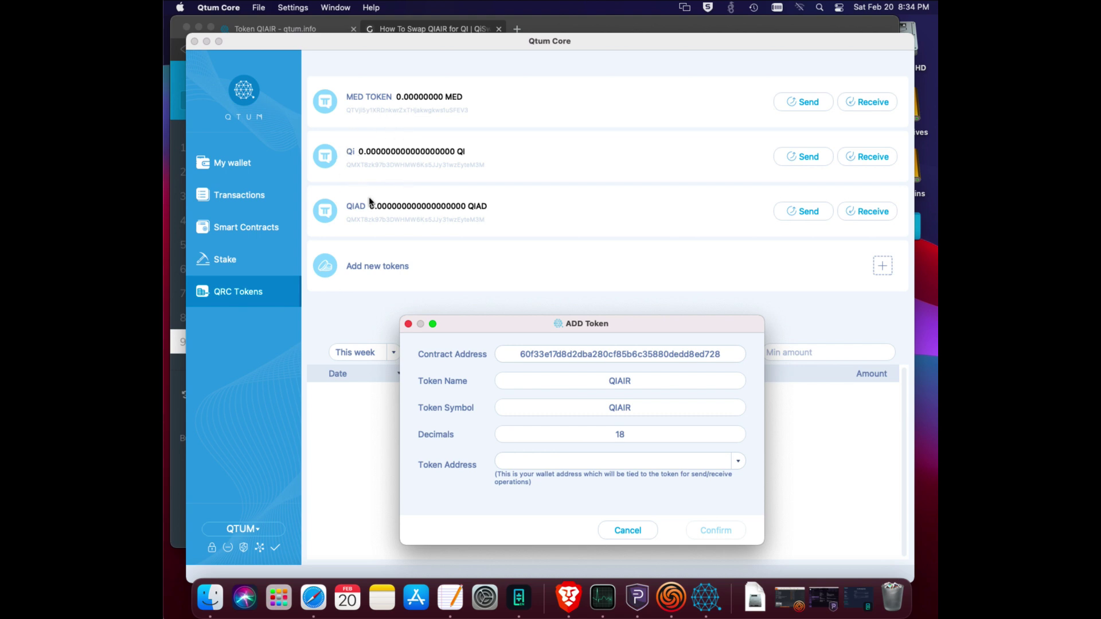
{"action": "left_click_drag", "start_coordinate": [519, 321], "coordinate": [496, 214]}
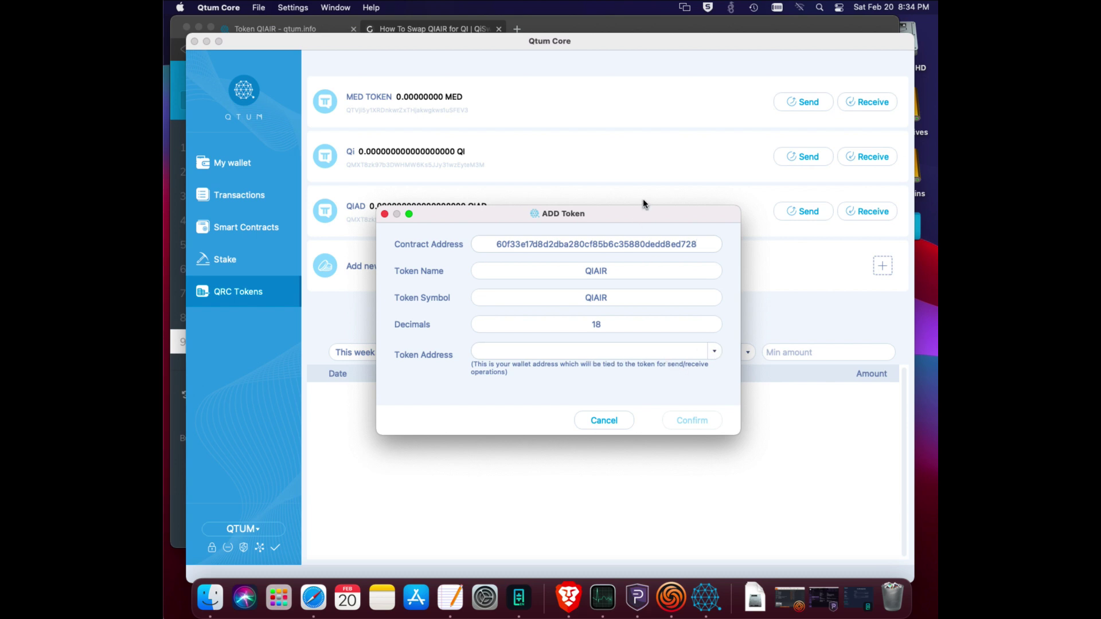
{"action": "left_click_drag", "start_coordinate": [641, 215], "coordinate": [623, 168]}
Choose the wallet's Token Address and confirm, so QIAIR shows a 226.811597 balance.
{"action": "left_click", "coordinate": [693, 304]}
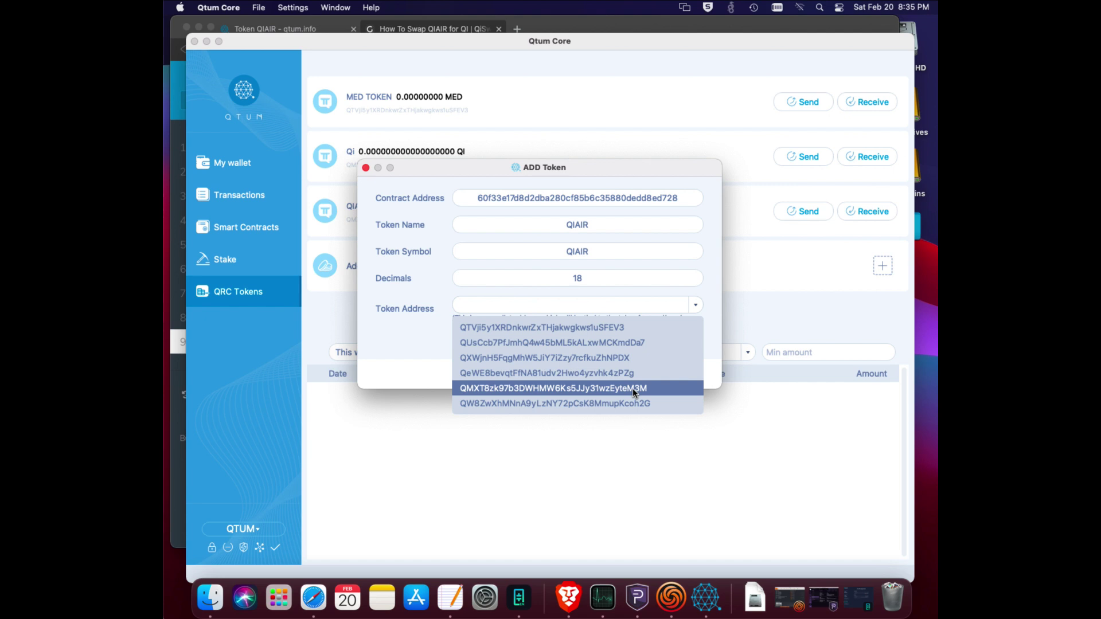
{"action": "left_click", "coordinate": [632, 388]}
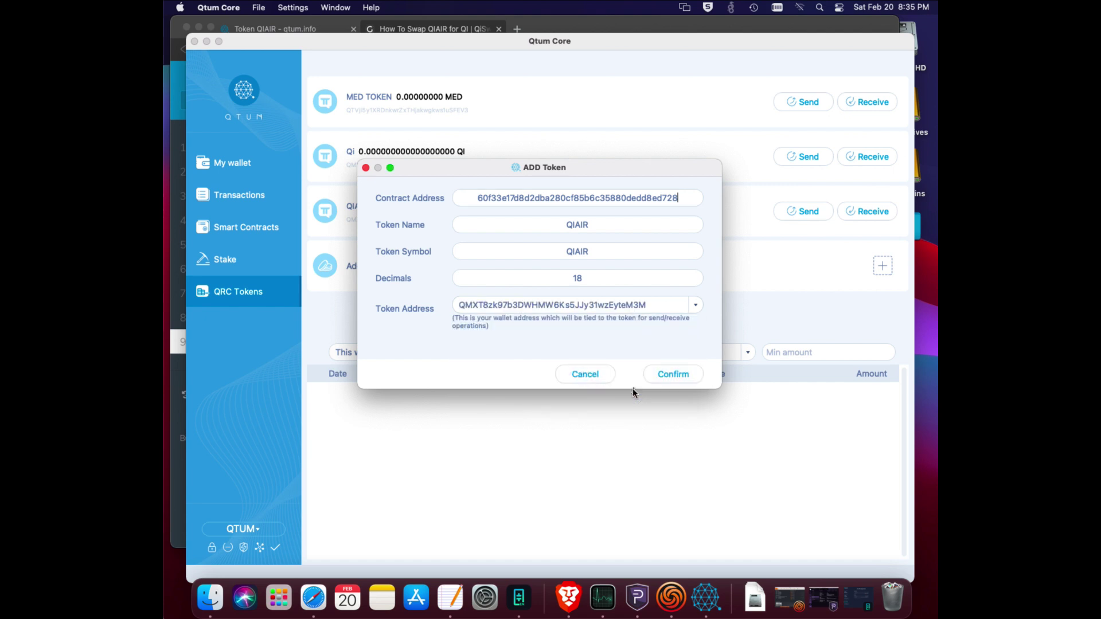
{"action": "left_click", "coordinate": [676, 373]}
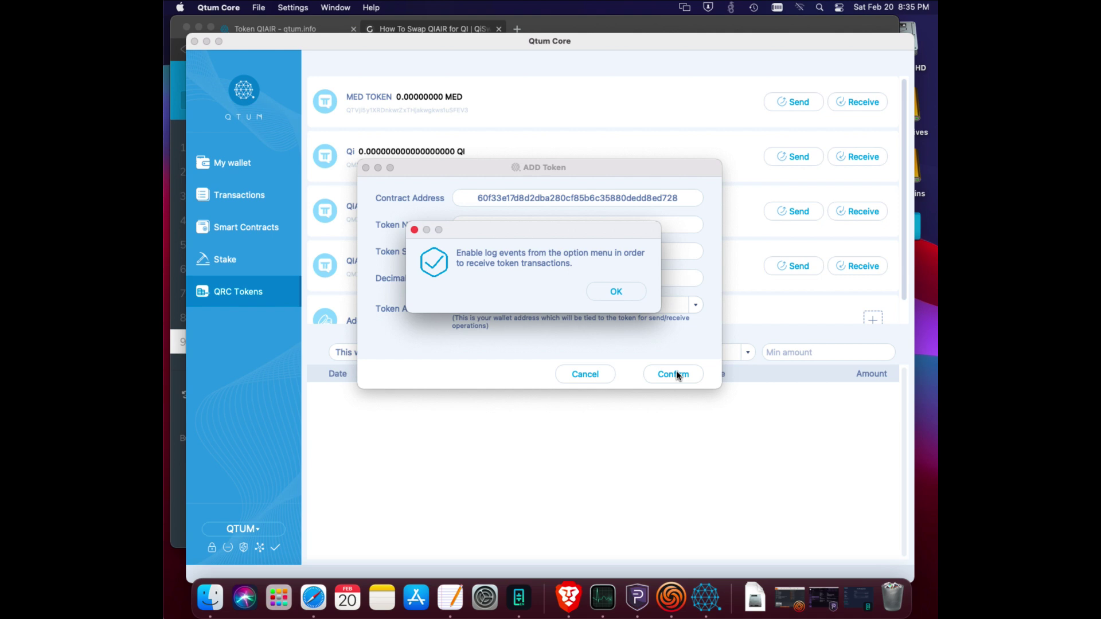
{"action": "left_click", "coordinate": [615, 292]}
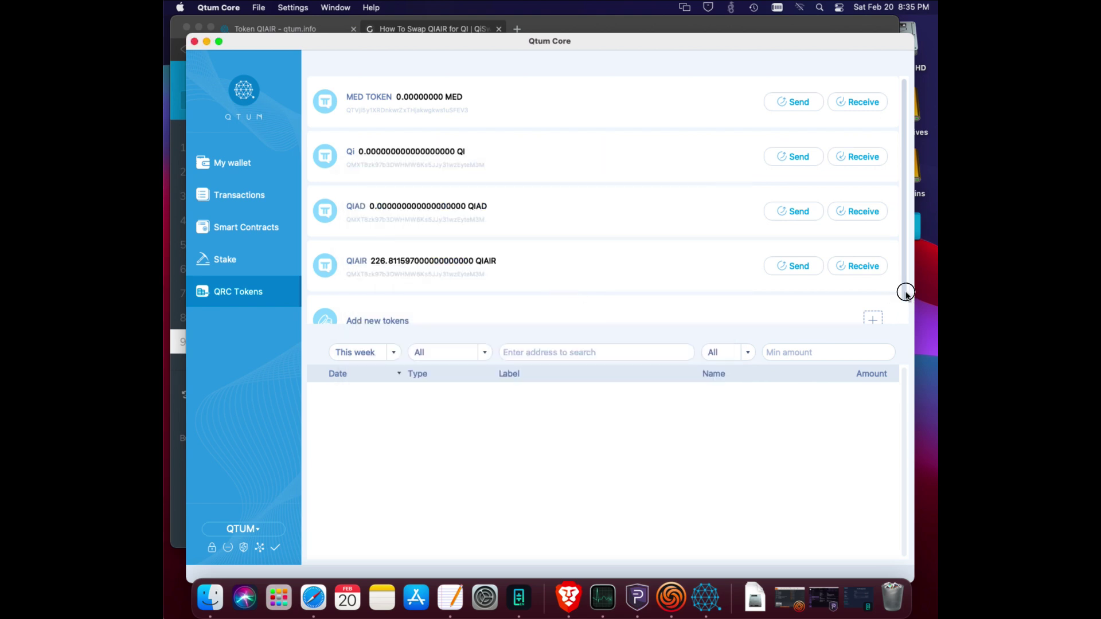
{"action": "scroll", "coordinate": [905, 304], "scroll_direction": "down", "scroll_amount": 2}
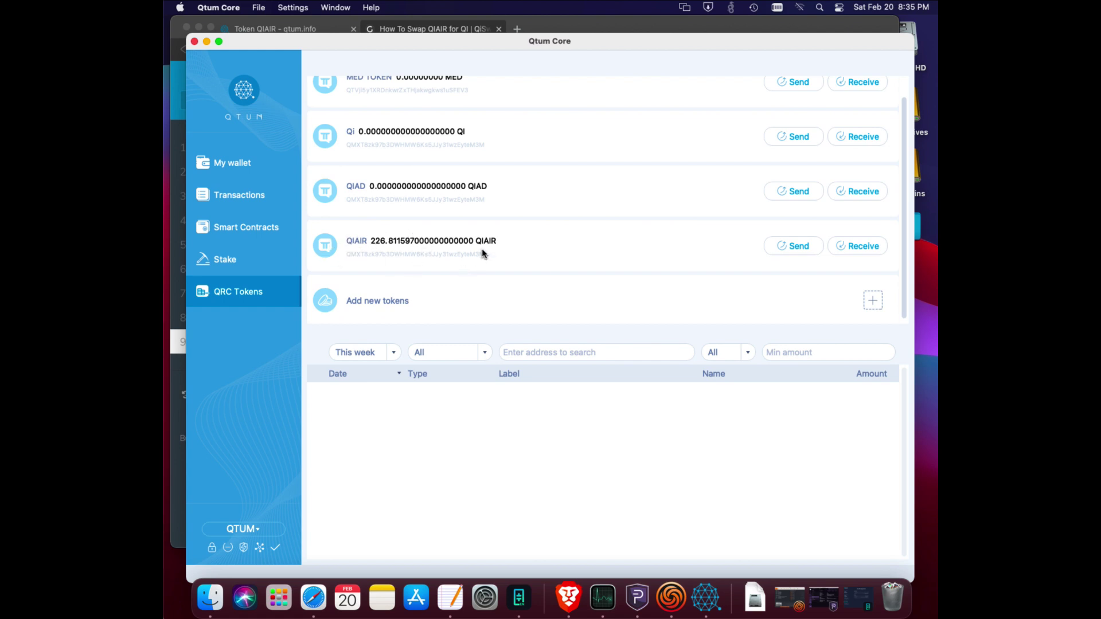
{"action": "scroll", "coordinate": [482, 254], "scroll_direction": "up", "scroll_amount": 1}
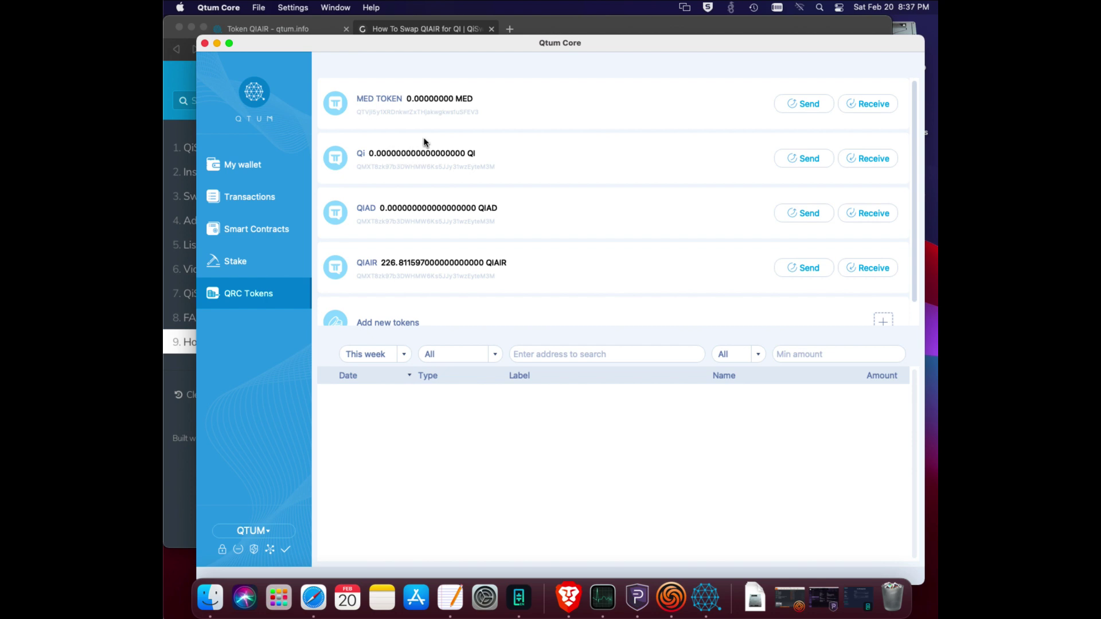
Copy the QI token contract address from the guide's step 4 and return to Qtum Core.
{"action": "left_click", "coordinate": [669, 25]}
{"action": "scroll", "coordinate": [526, 310], "scroll_direction": "down", "scroll_amount": 10}
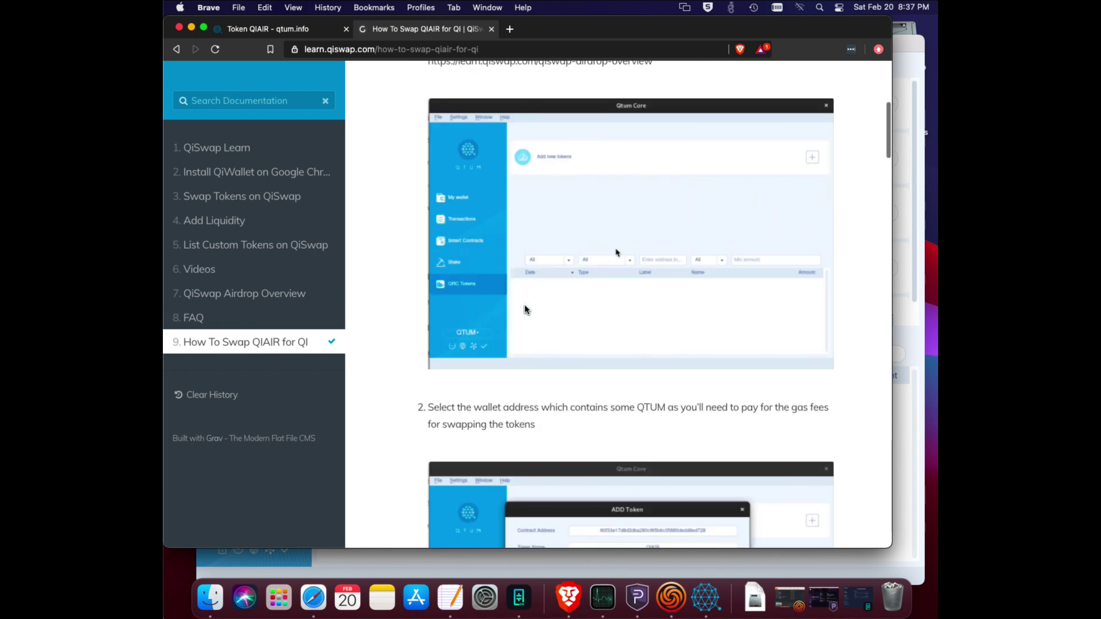
{"action": "scroll", "coordinate": [526, 310], "scroll_direction": "down", "scroll_amount": 4}
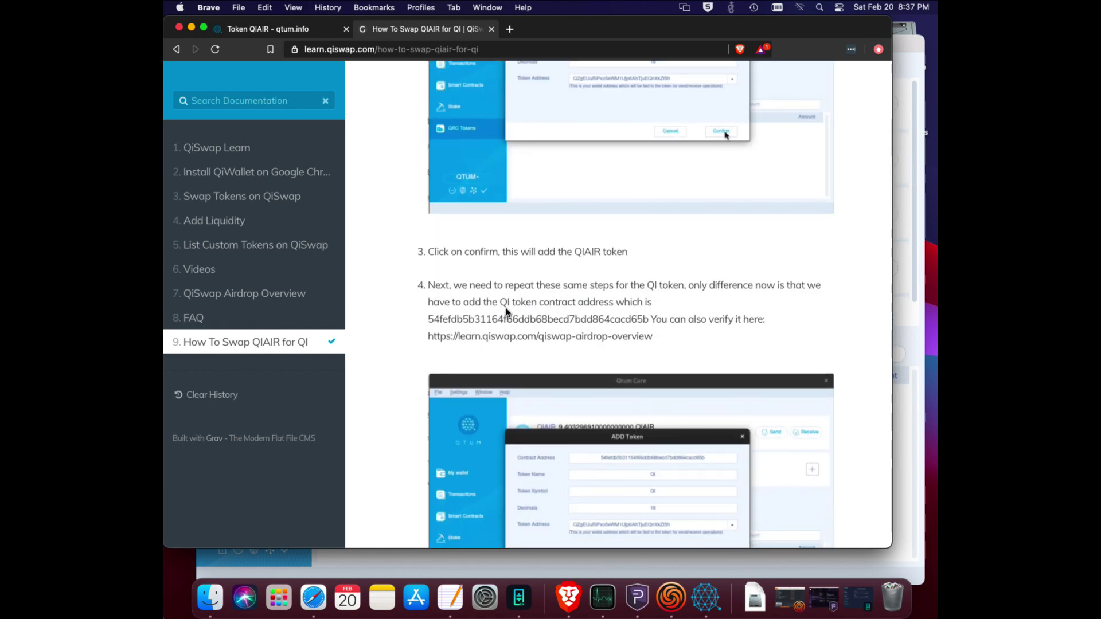
{"action": "double_click", "coordinate": [505, 318]}
{"action": "right_click", "coordinate": [505, 316]}
{"action": "left_click", "coordinate": [545, 344]}
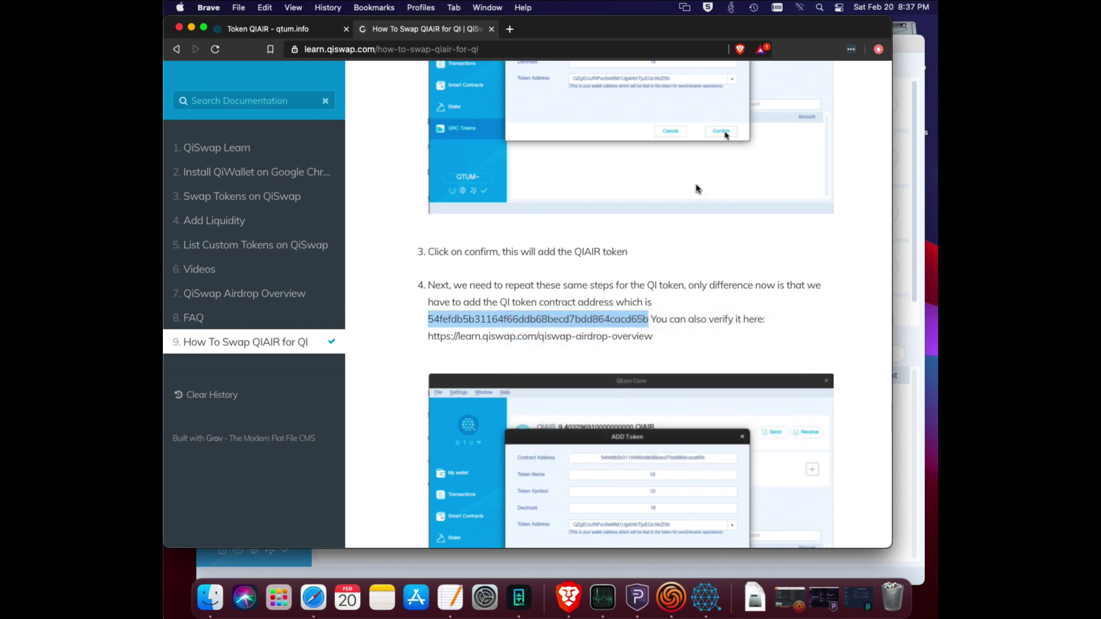
{"action": "left_click", "coordinate": [915, 49]}
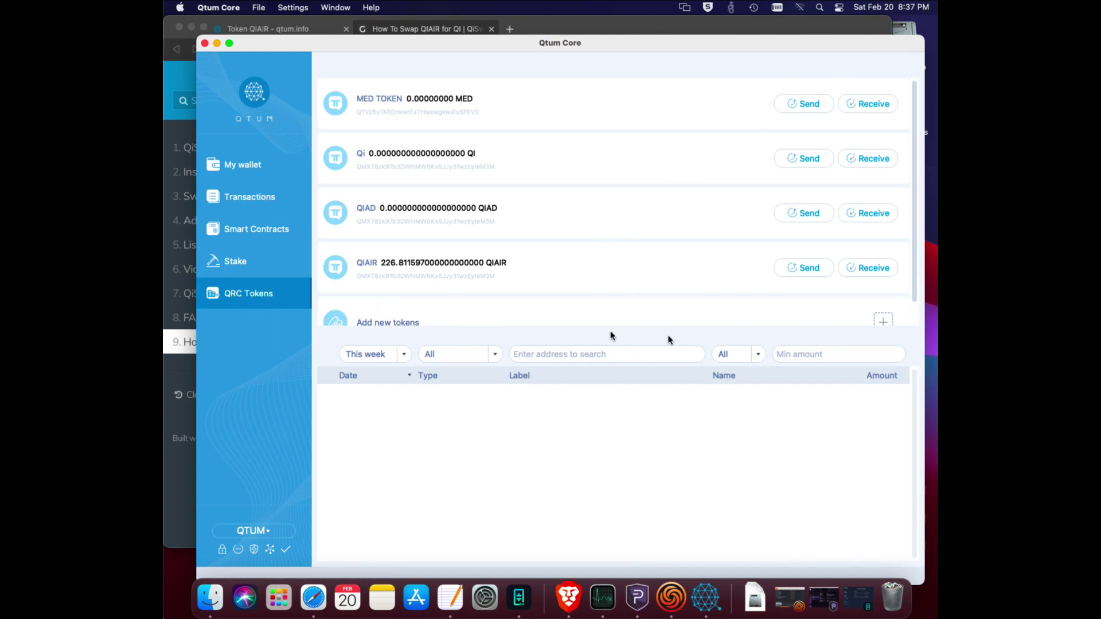
{"action": "scroll", "coordinate": [852, 327], "scroll_direction": "down", "scroll_amount": 1}
{"action": "left_click", "coordinate": [884, 300]}
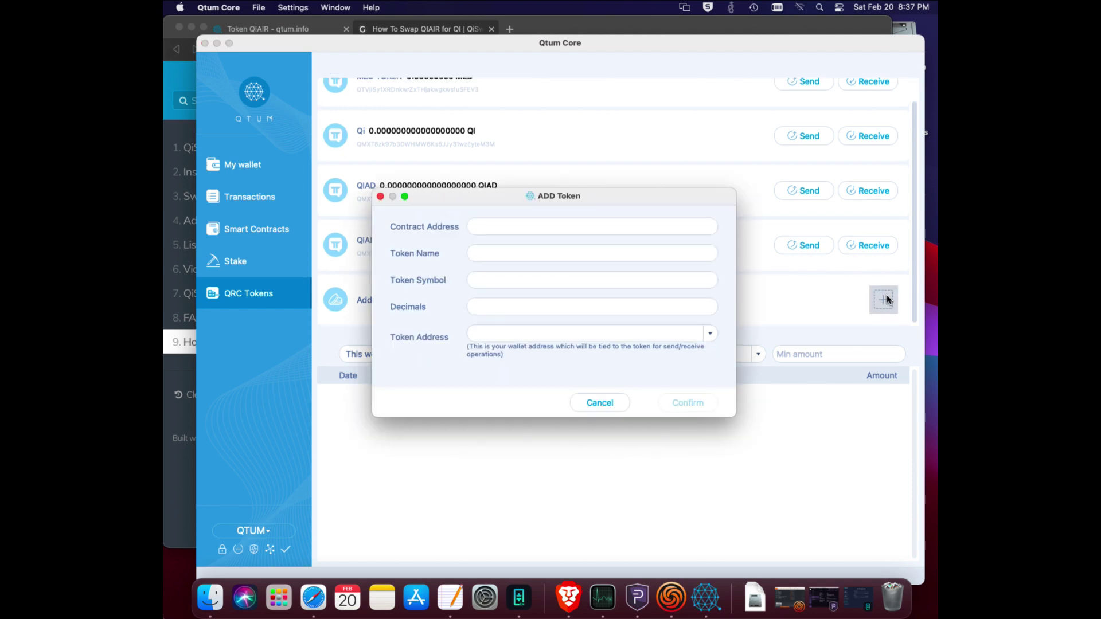
{"action": "right_click", "coordinate": [562, 228]}
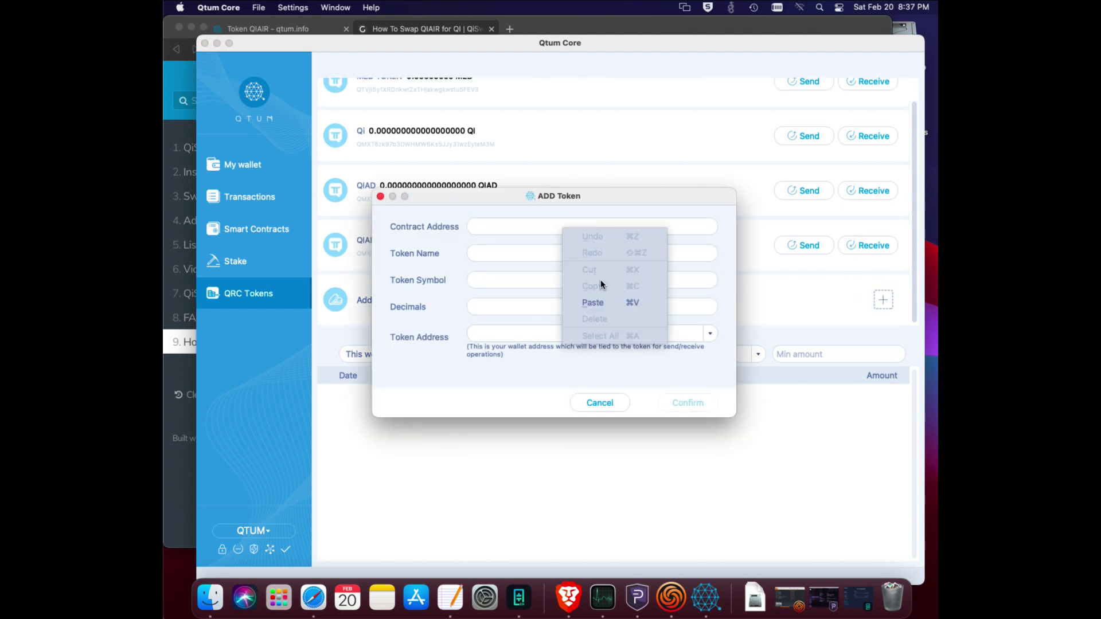
{"action": "left_click", "coordinate": [600, 303]}
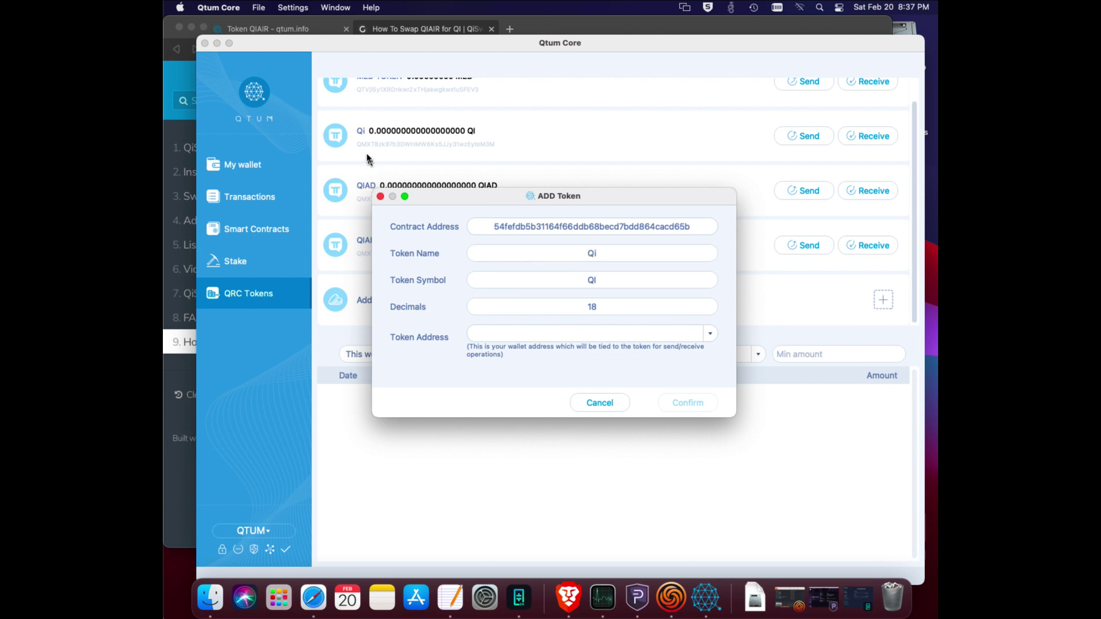
{"action": "left_click", "coordinate": [709, 333]}
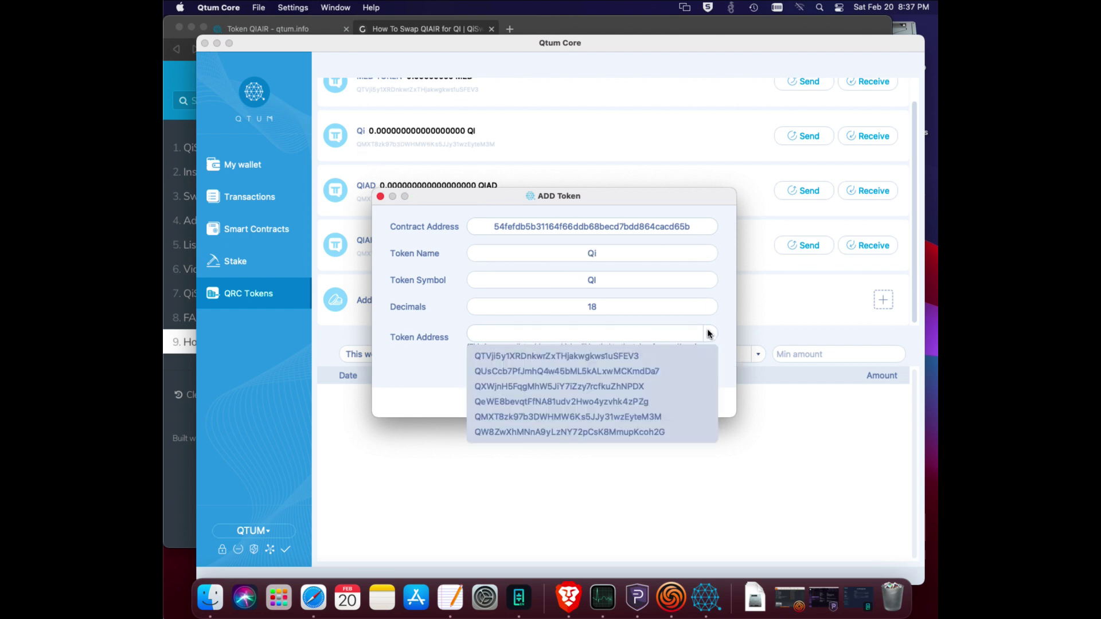
{"action": "left_click", "coordinate": [647, 416]}
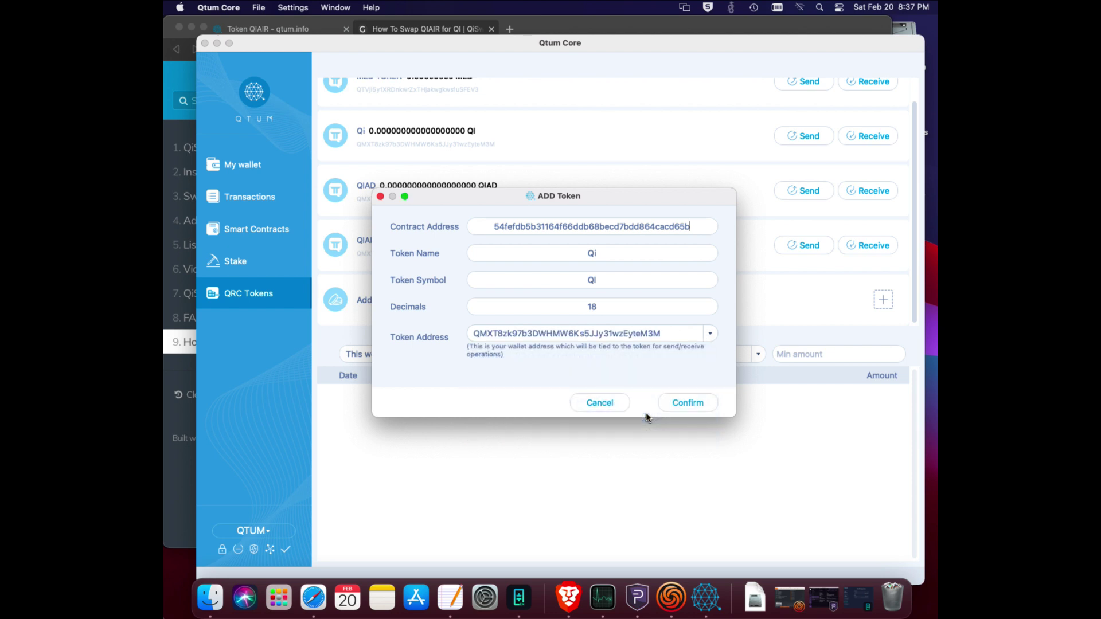
{"action": "left_click", "coordinate": [693, 403]}
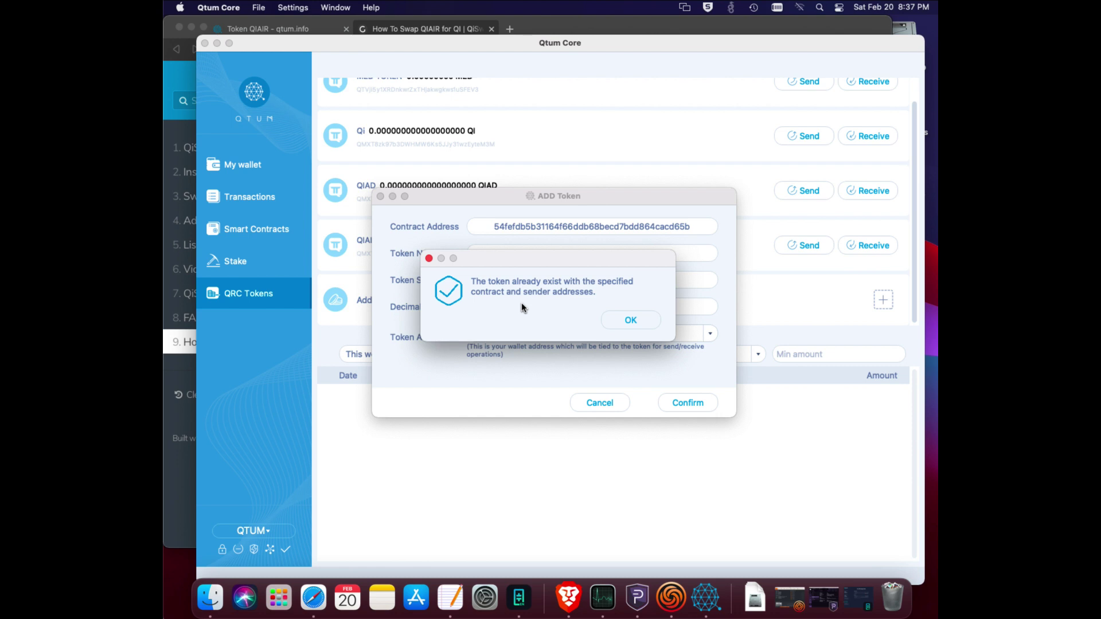
{"action": "left_click", "coordinate": [633, 323]}
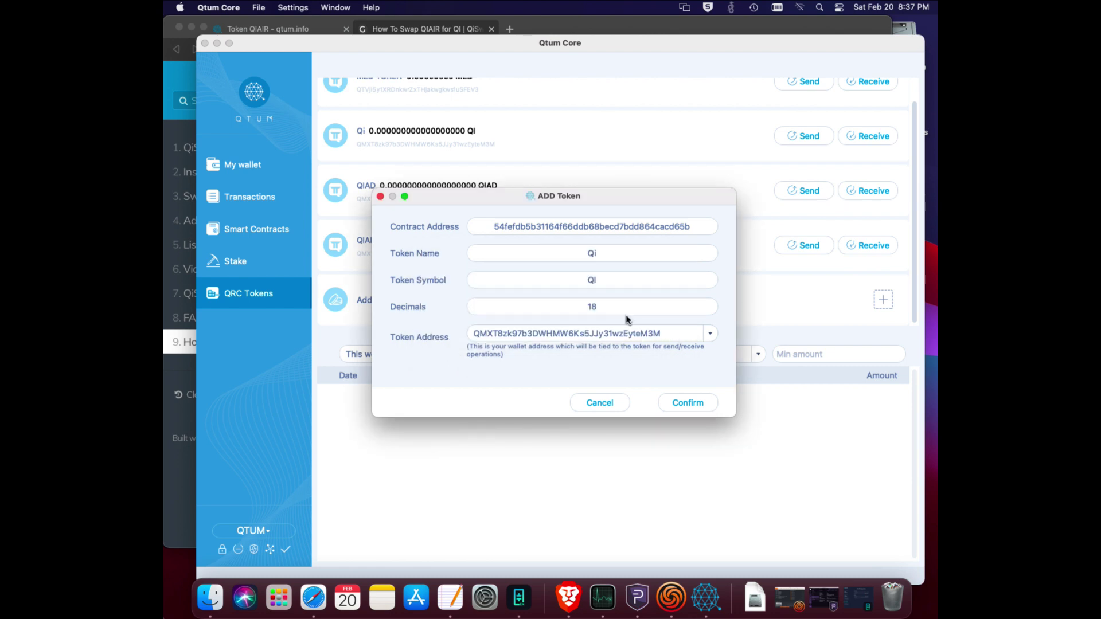
{"action": "left_click", "coordinate": [600, 402]}
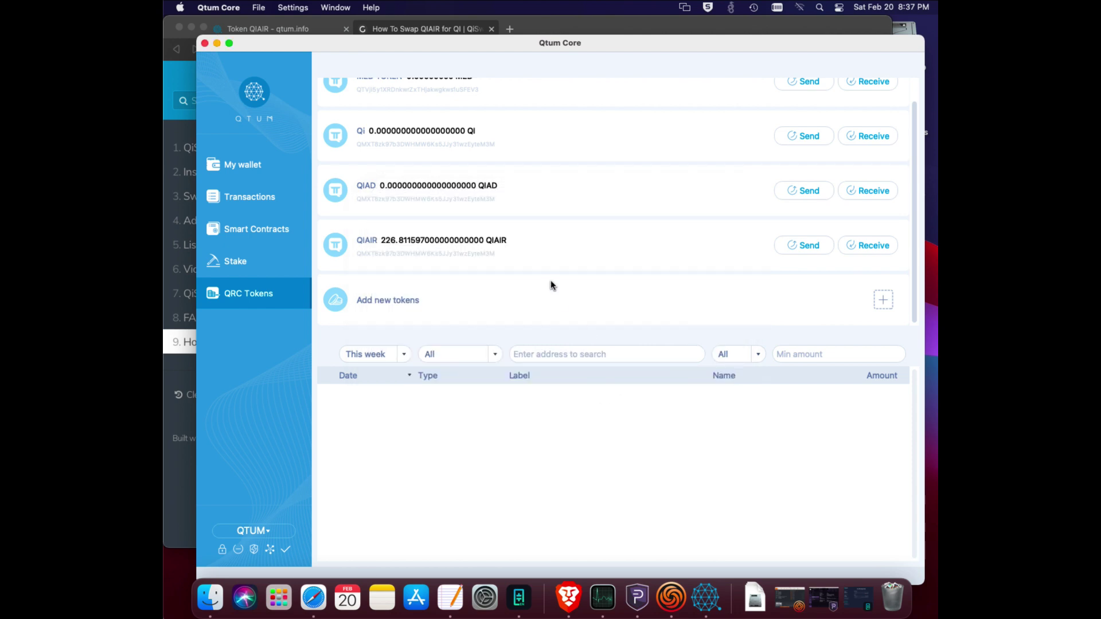
{"action": "scroll", "coordinate": [552, 285], "scroll_direction": "up", "scroll_amount": 2}
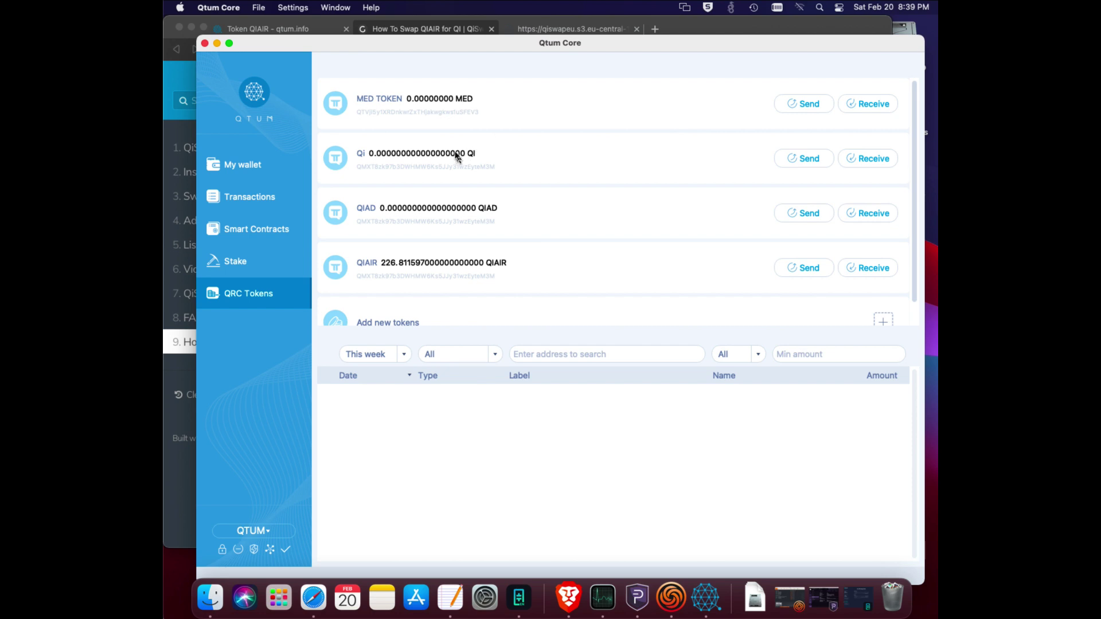
Copy the QIAIR contract address from step 2 of the swap guide.
{"action": "left_click", "coordinate": [749, 30]}
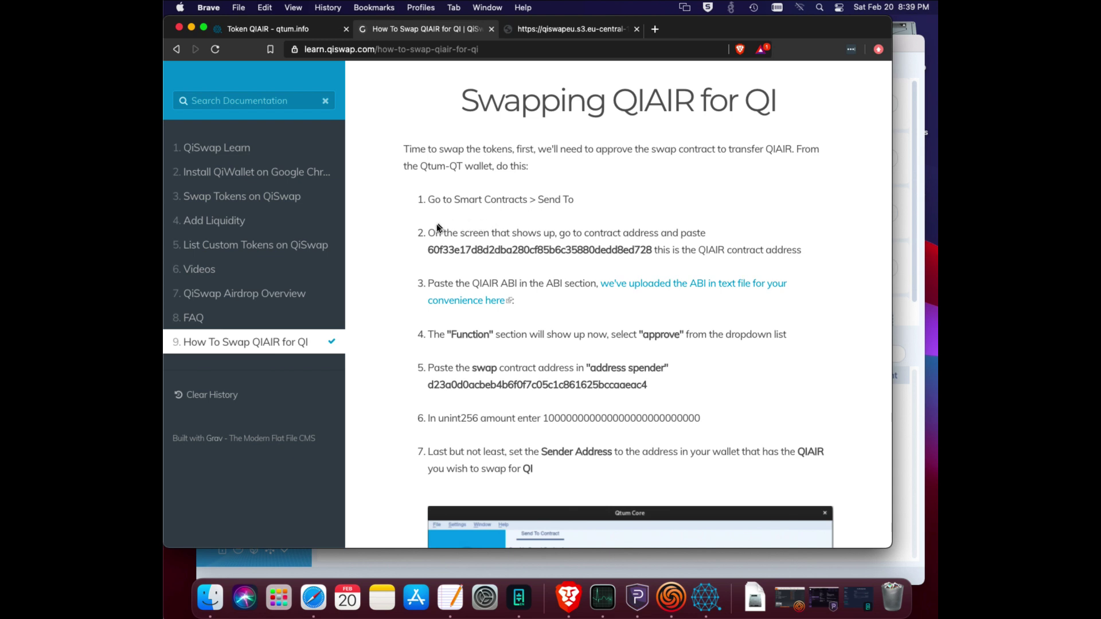
{"action": "double_click", "coordinate": [494, 248]}
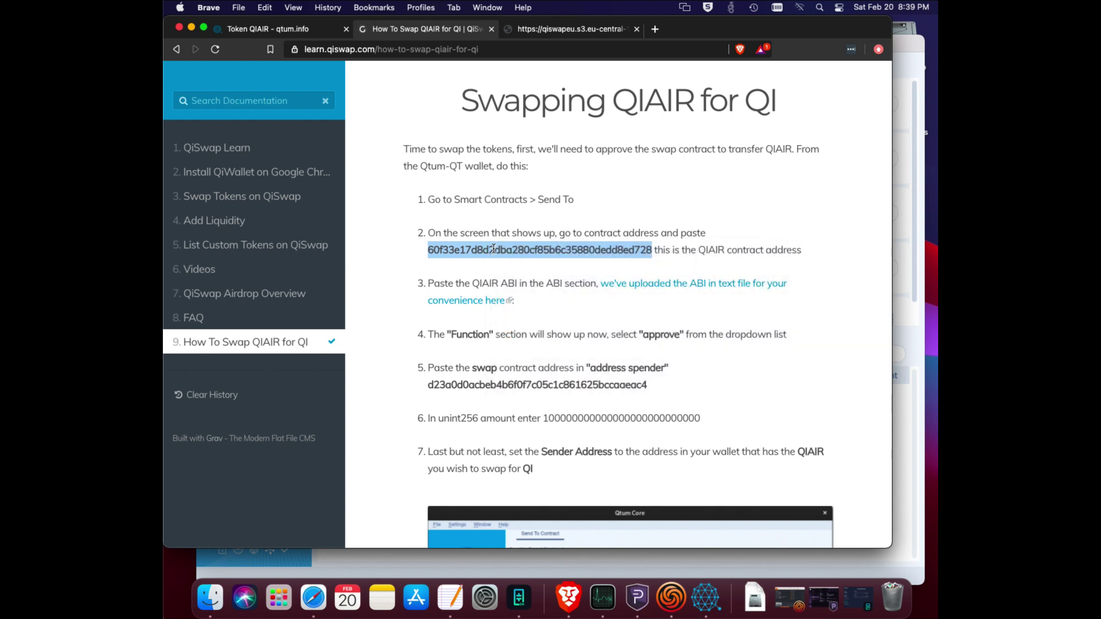
{"action": "right_click", "coordinate": [494, 249]}
{"action": "left_click", "coordinate": [524, 279]}
Paste the QIAIR address into Contract Address on Smart Contracts > Send To, then return to the guide.
{"action": "left_click", "coordinate": [903, 44]}
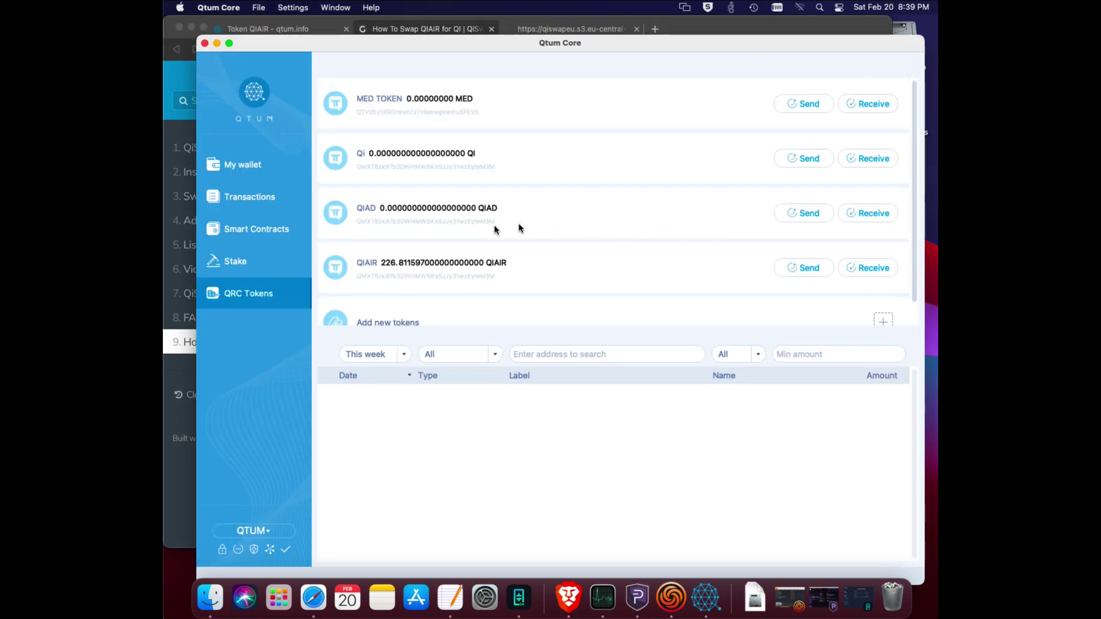
{"action": "left_click", "coordinate": [240, 230]}
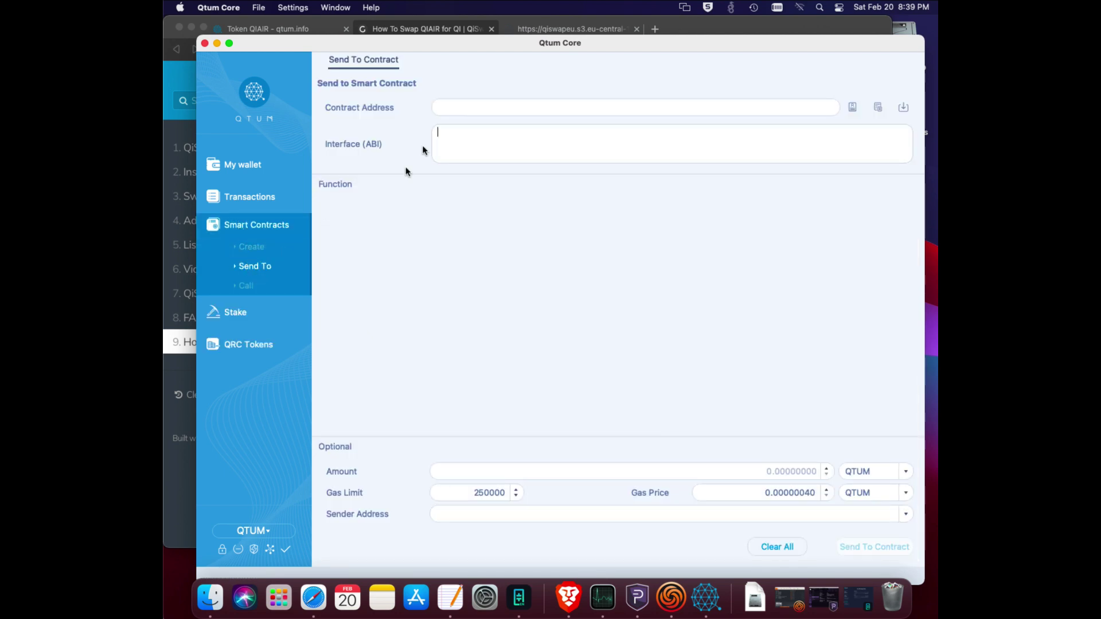
{"action": "right_click", "coordinate": [473, 107]}
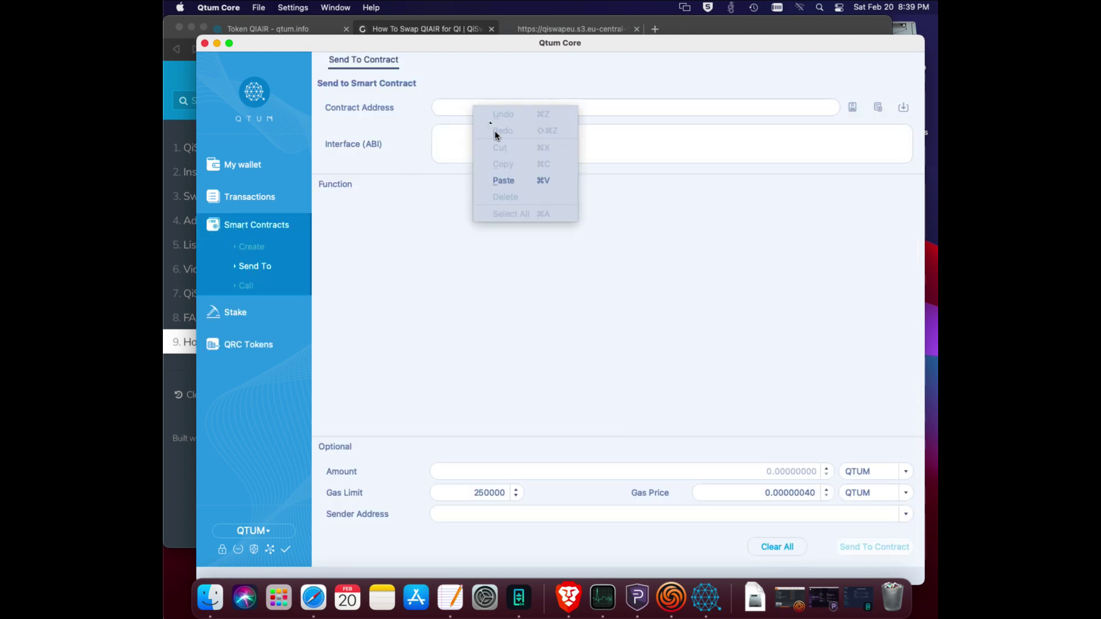
{"action": "left_click", "coordinate": [508, 182]}
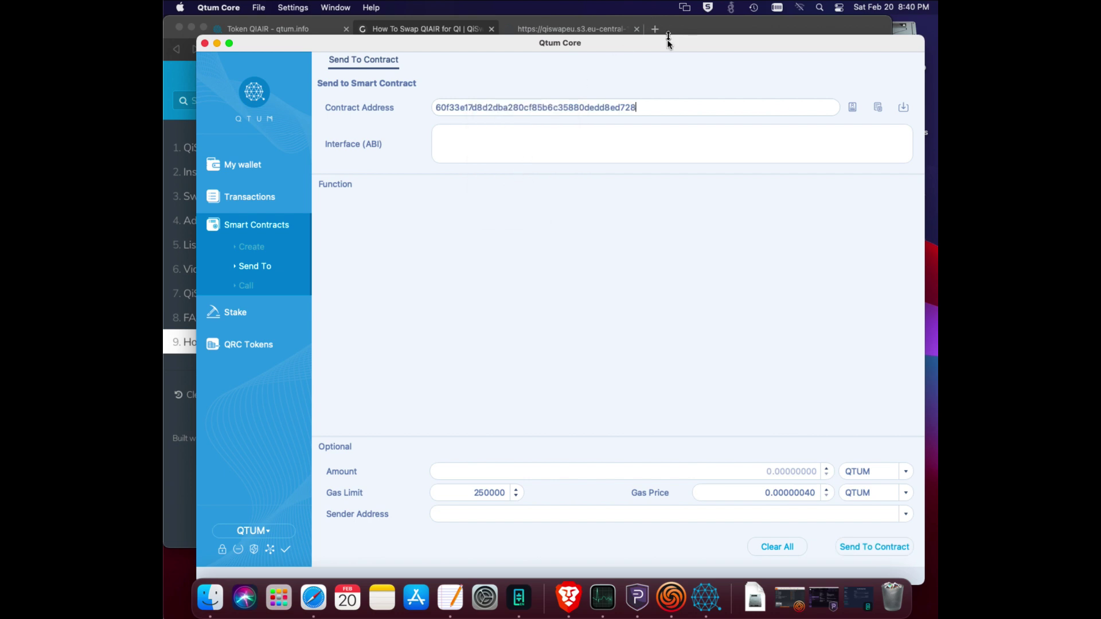
{"action": "left_click_drag", "start_coordinate": [668, 46], "coordinate": [665, 281]}
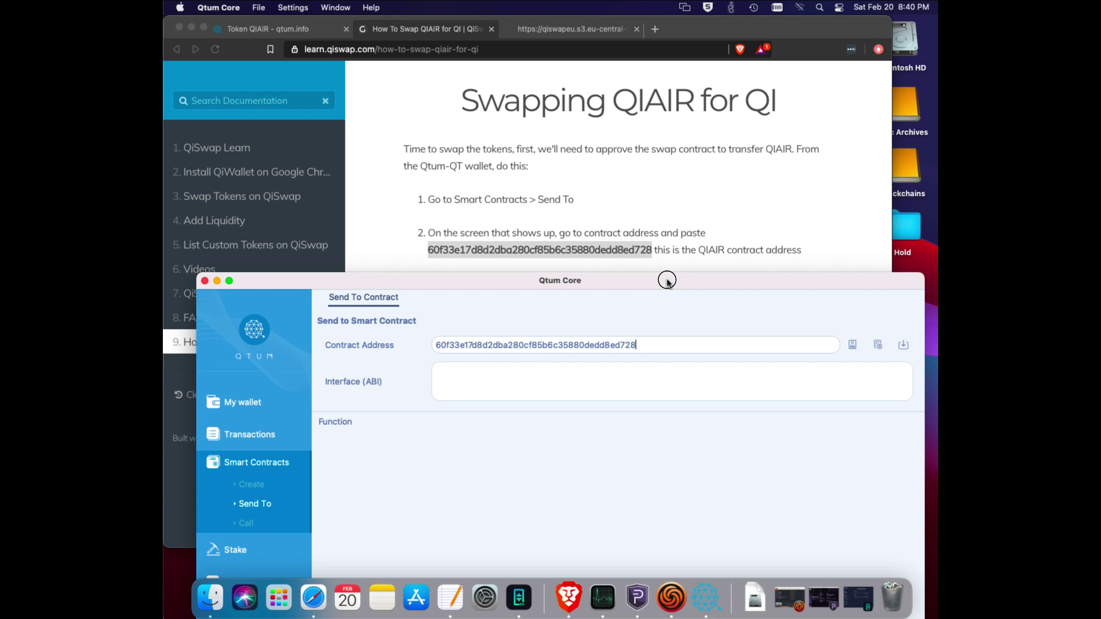
{"action": "left_click_drag", "start_coordinate": [667, 281], "coordinate": [668, 277]}
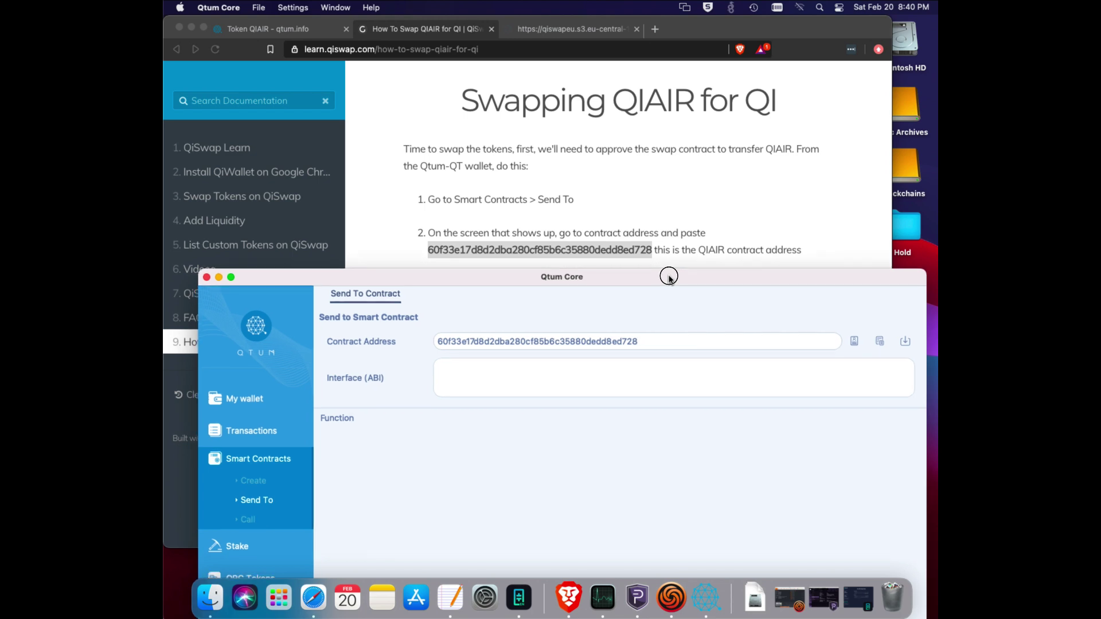
{"action": "left_click", "coordinate": [711, 166]}
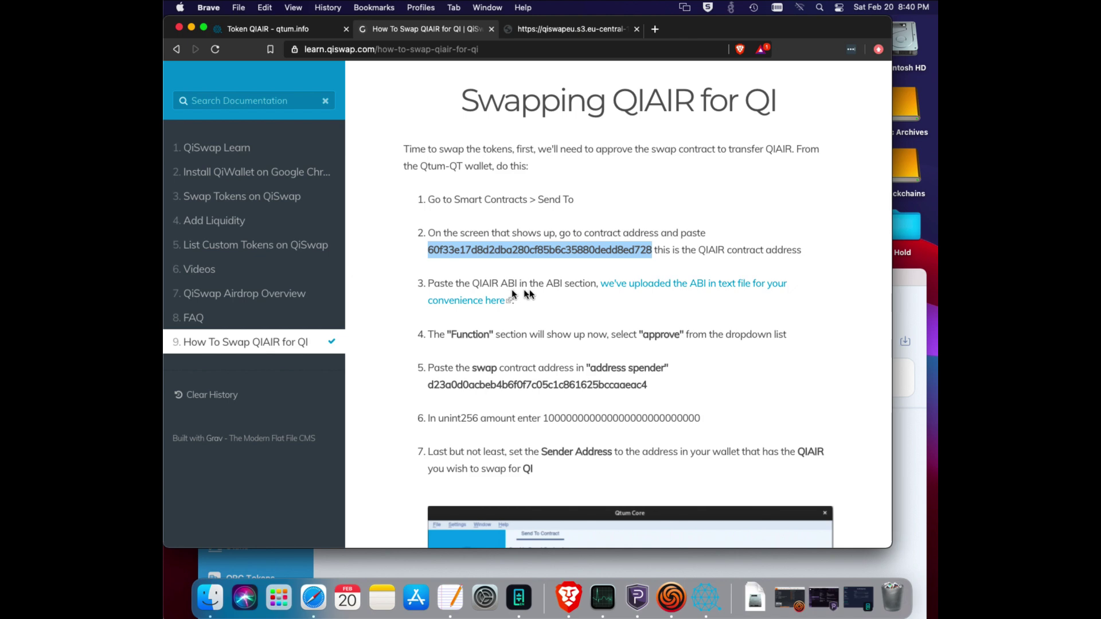
Open ABI.txt from step 3, copy the whole QIAIR ABI JSON, and return to the guide.
{"action": "left_click", "coordinate": [651, 289]}
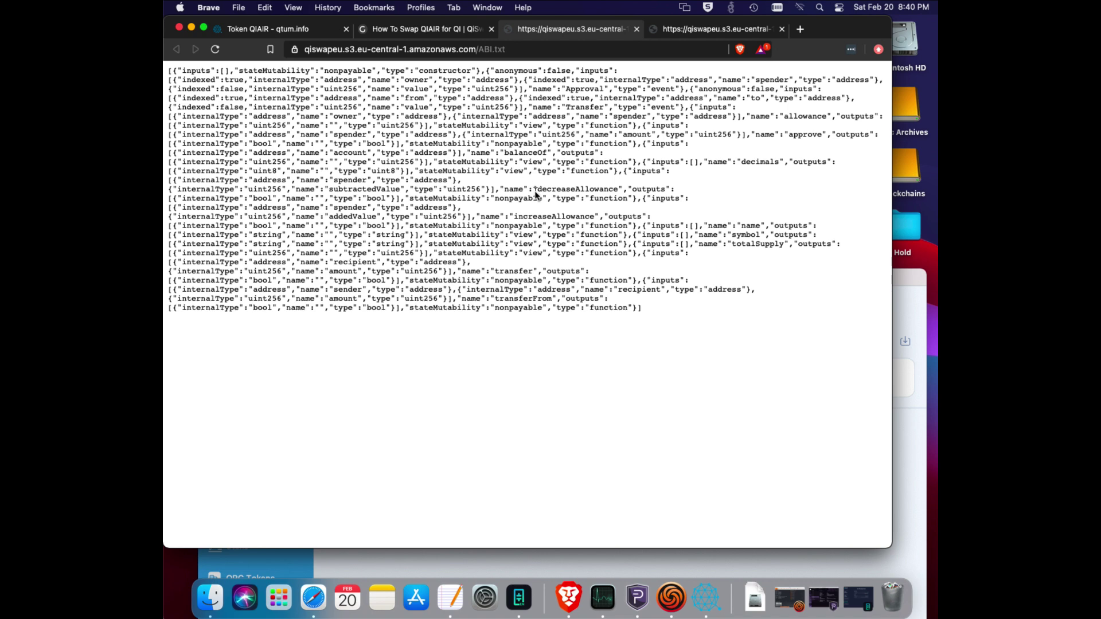
{"action": "left_click_drag", "start_coordinate": [629, 314], "coordinate": [167, 68]}
{"action": "right_click", "coordinate": [304, 117]}
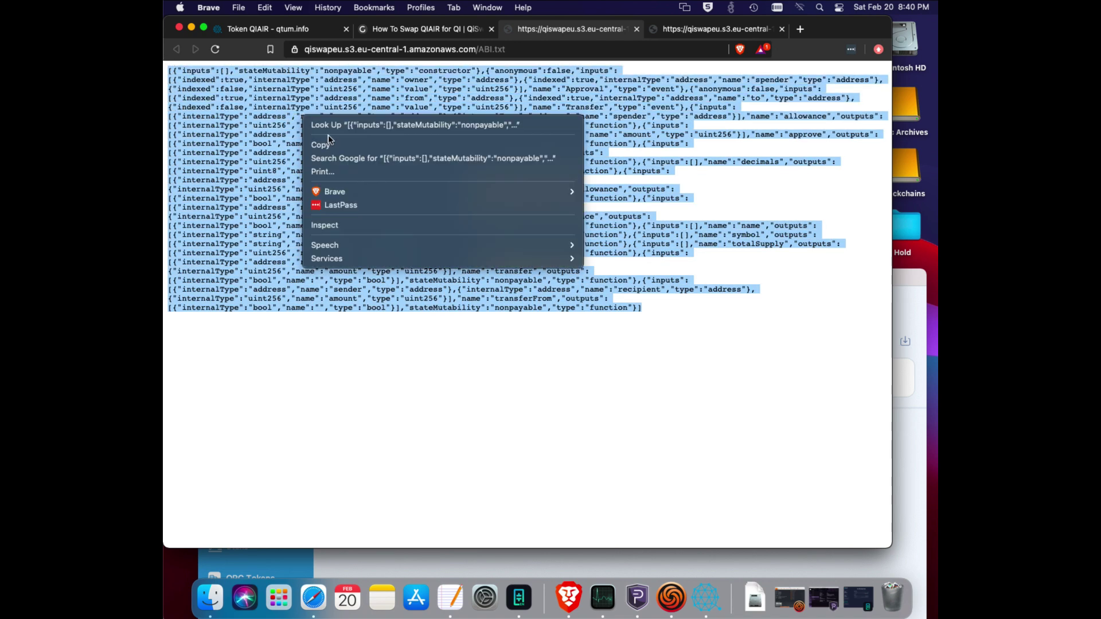
{"action": "left_click", "coordinate": [329, 145]}
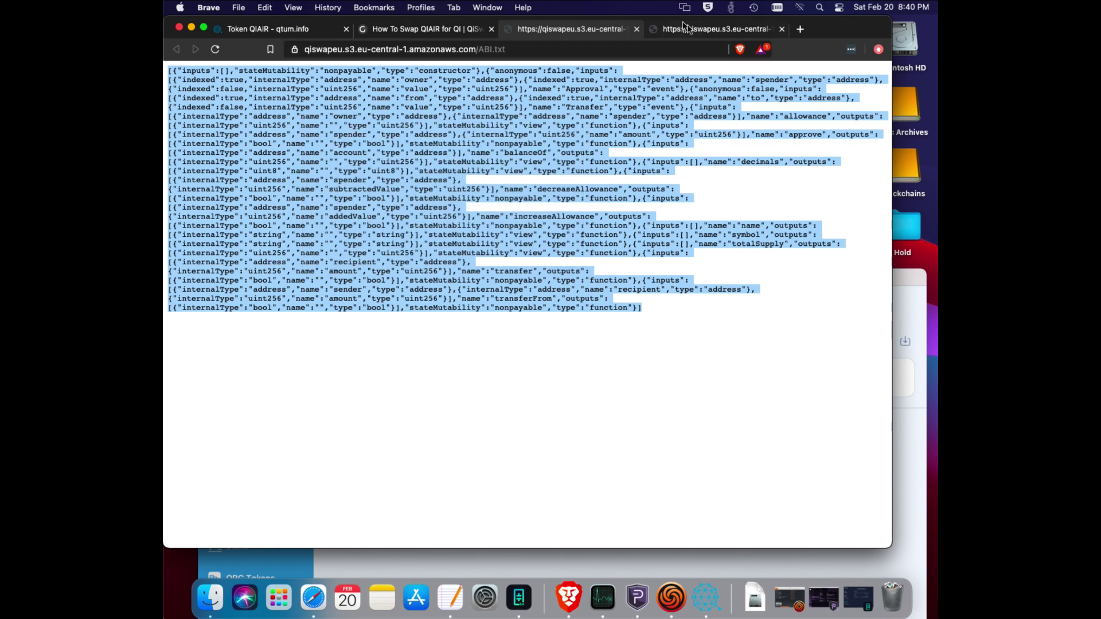
{"action": "left_click", "coordinate": [440, 30]}
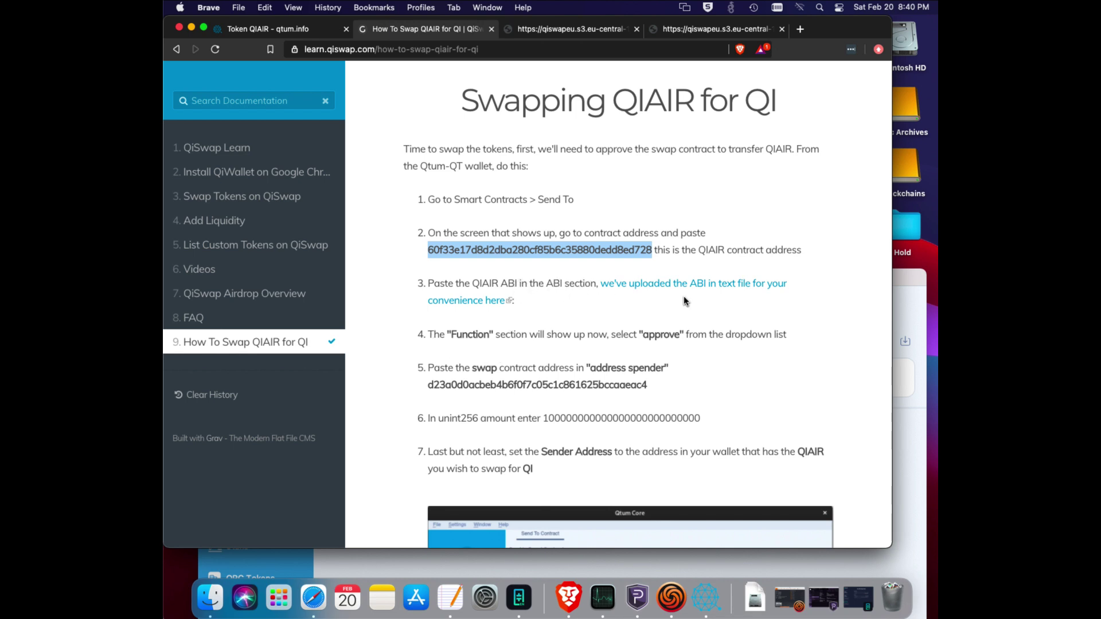
Paste the QIAIR ABI into the Send To Contract form's Interface (ABI) field.
{"action": "left_click", "coordinate": [916, 279]}
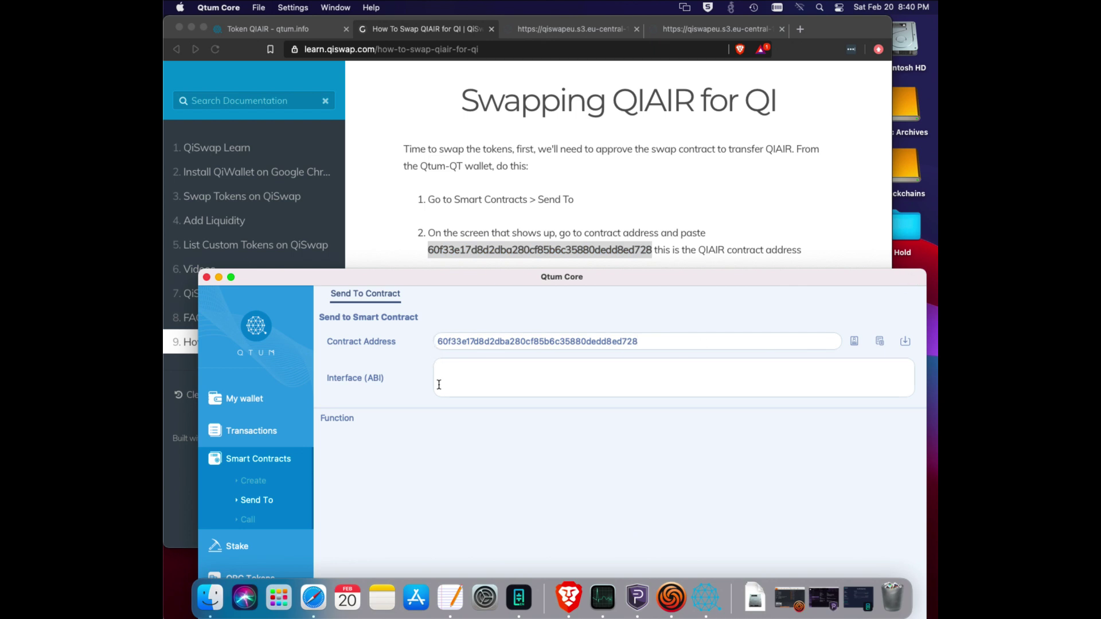
{"action": "right_click", "coordinate": [460, 372]}
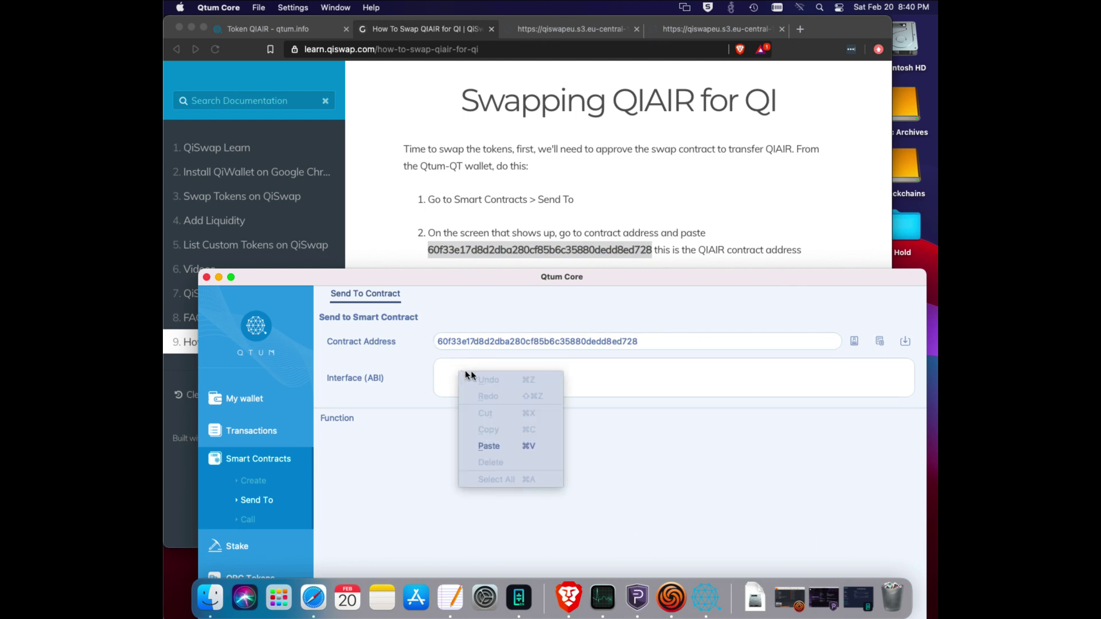
{"action": "left_click", "coordinate": [499, 446]}
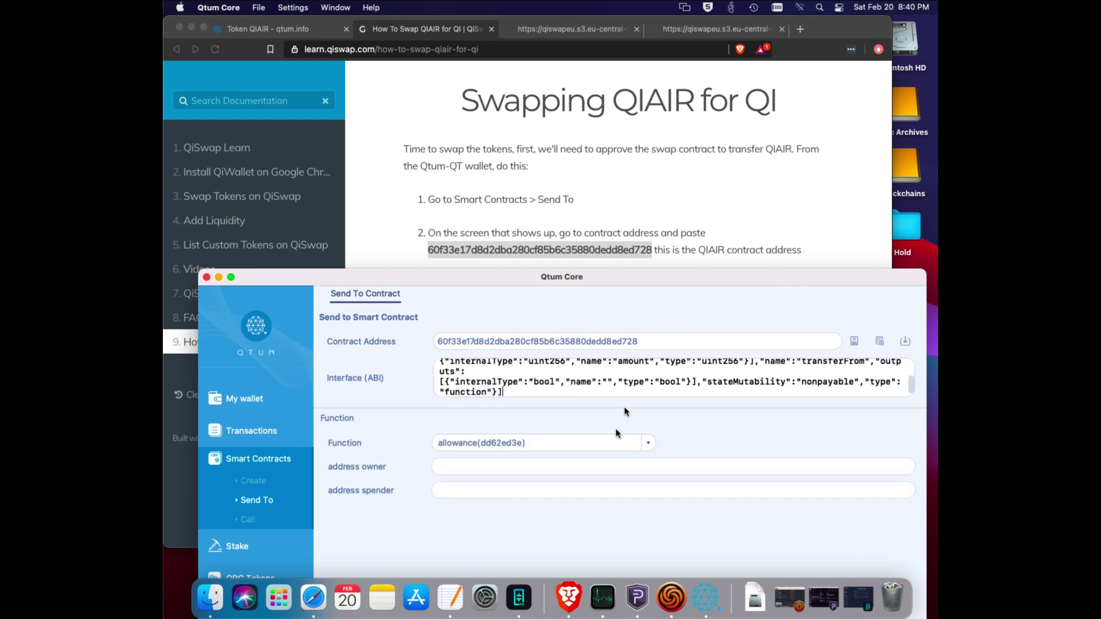
{"action": "left_click", "coordinate": [839, 213]}
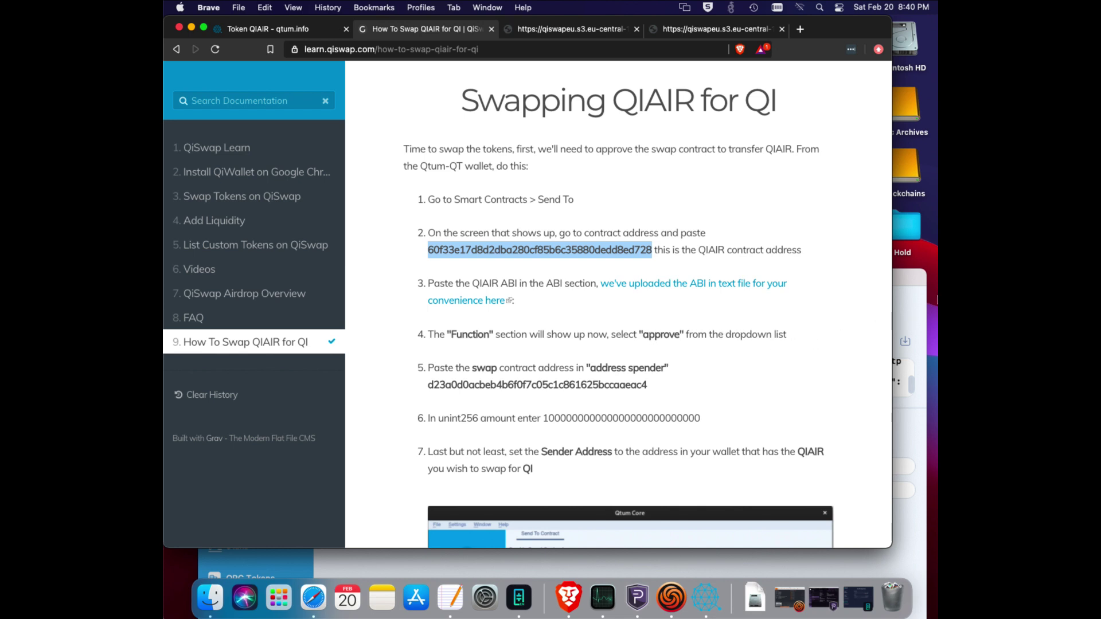
Choose approve(095ea7b3) from the Function dropdown, then return to the guide.
{"action": "left_click", "coordinate": [916, 280]}
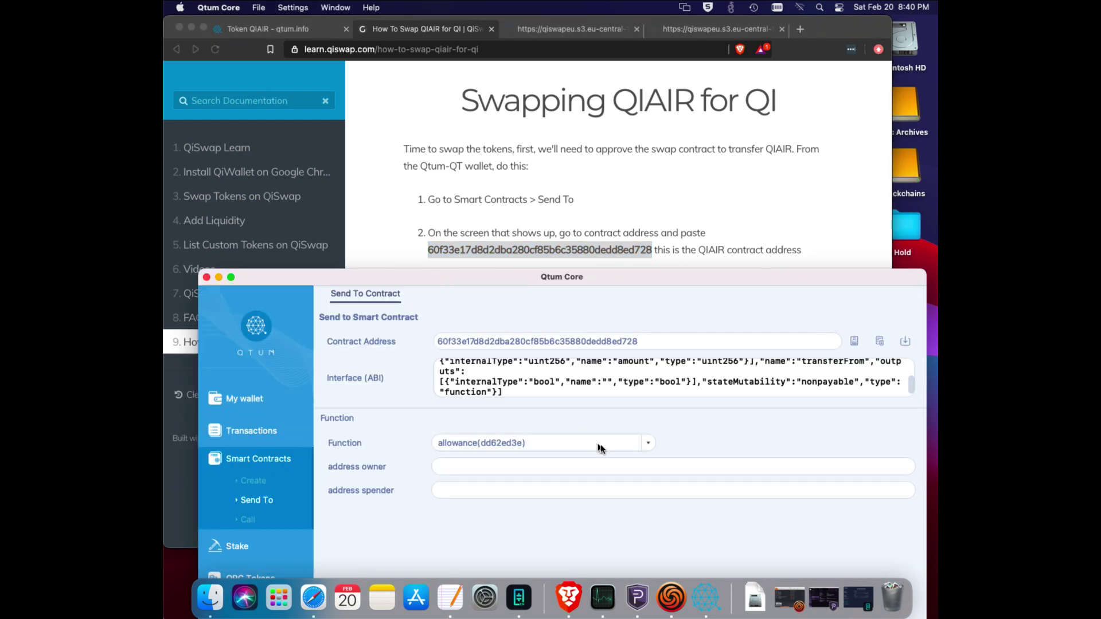
{"action": "left_click", "coordinate": [647, 444]}
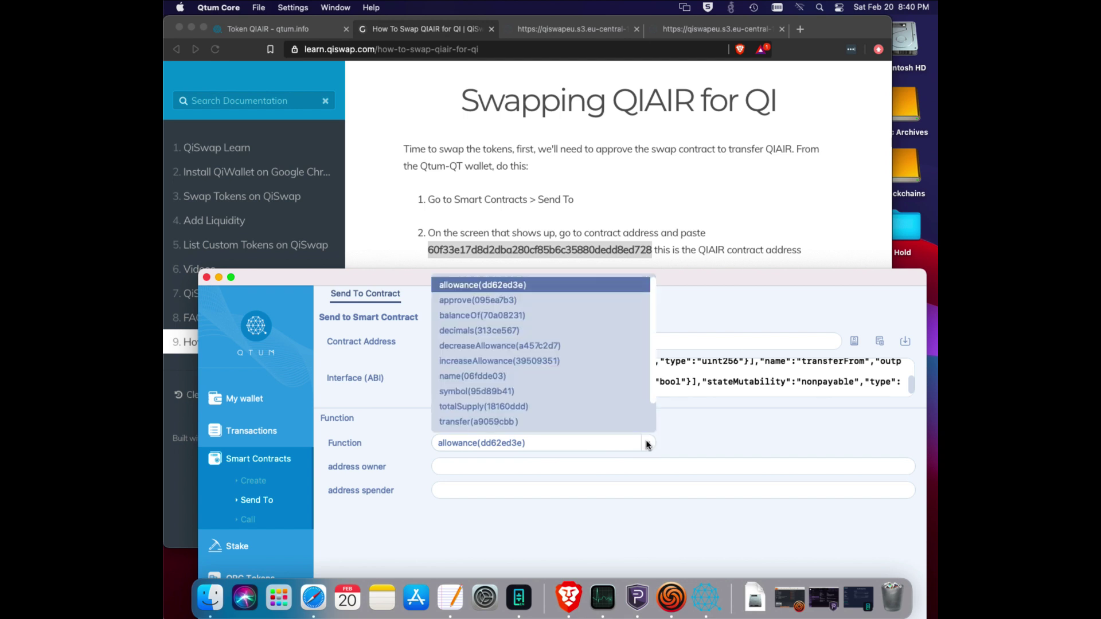
{"action": "scroll", "coordinate": [625, 421], "scroll_direction": "down", "scroll_amount": 2}
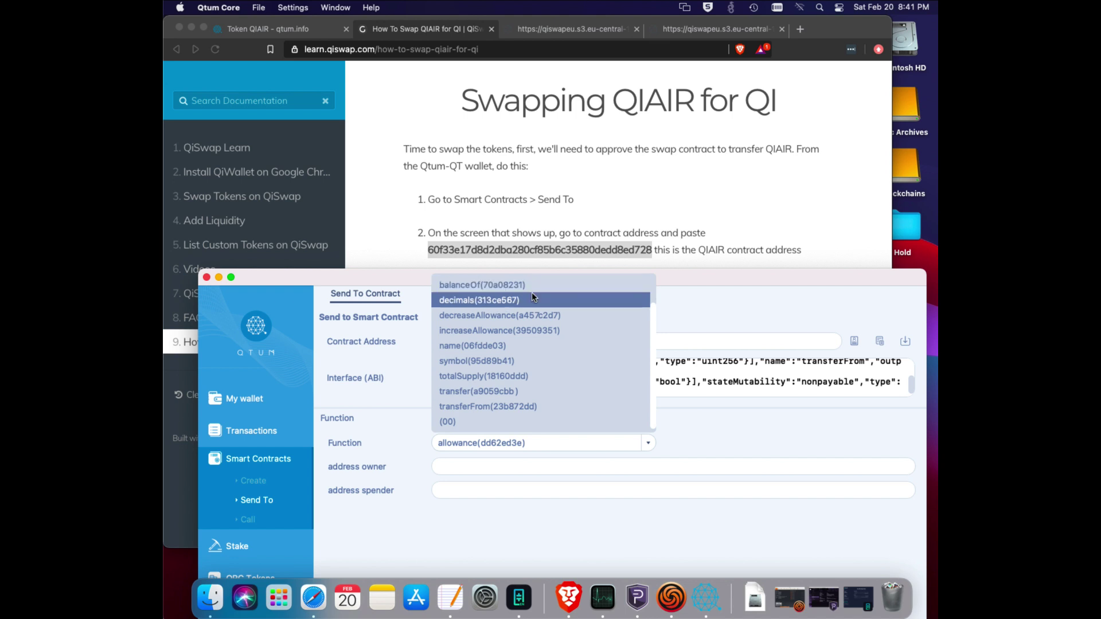
{"action": "scroll", "coordinate": [531, 291], "scroll_direction": "up", "scroll_amount": 2}
{"action": "left_click", "coordinate": [507, 300]}
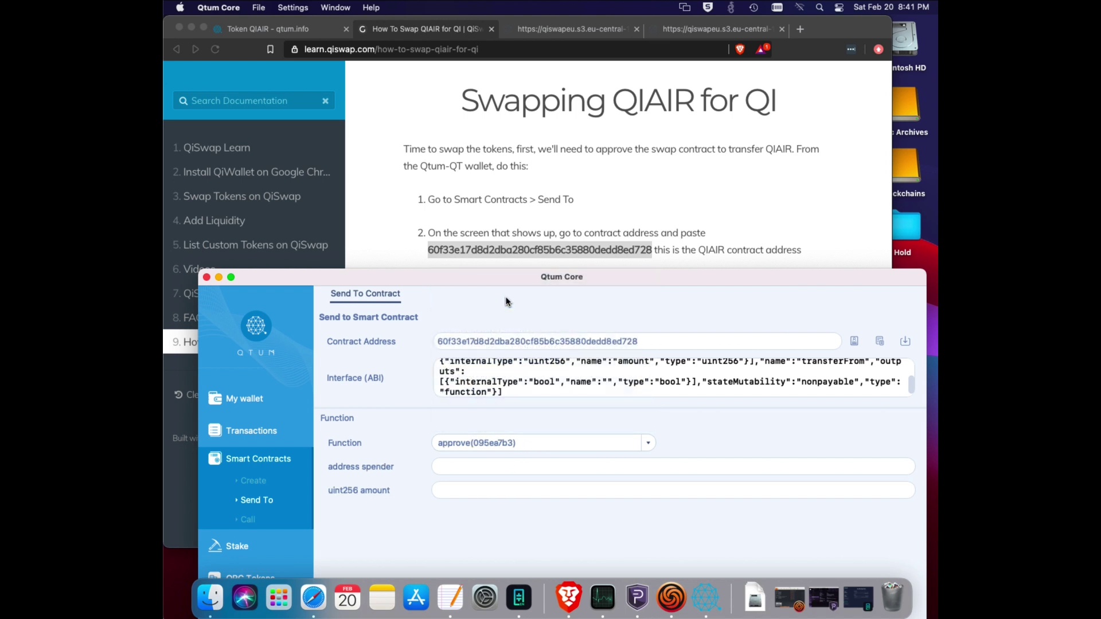
{"action": "left_click", "coordinate": [821, 195]}
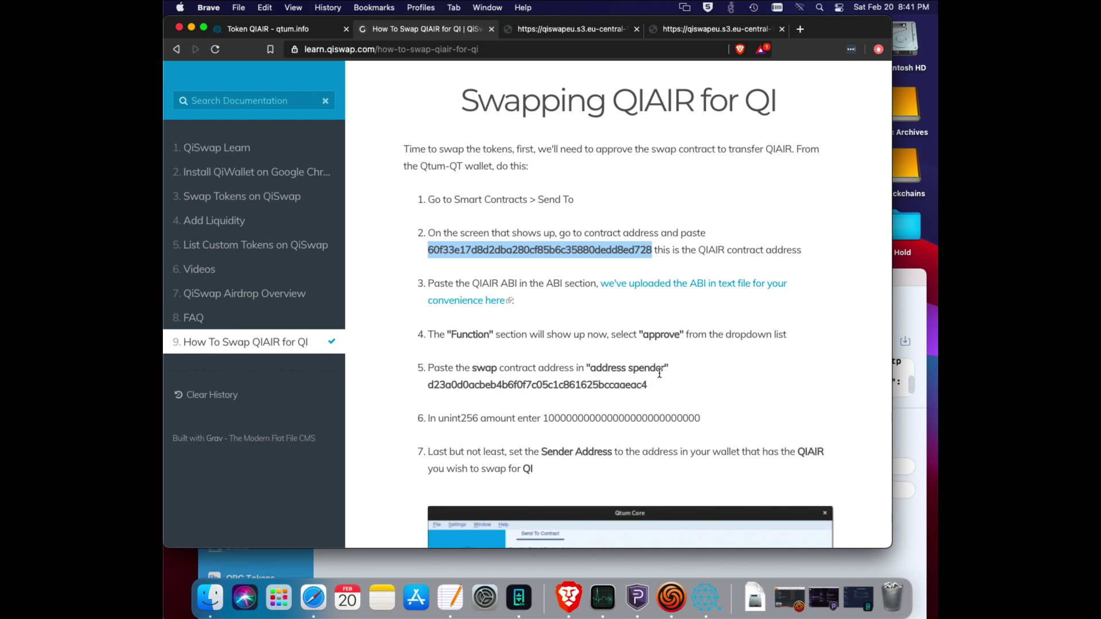
Copy the swap contract address from step 5 and paste it as the address spender.
{"action": "double_click", "coordinate": [523, 384]}
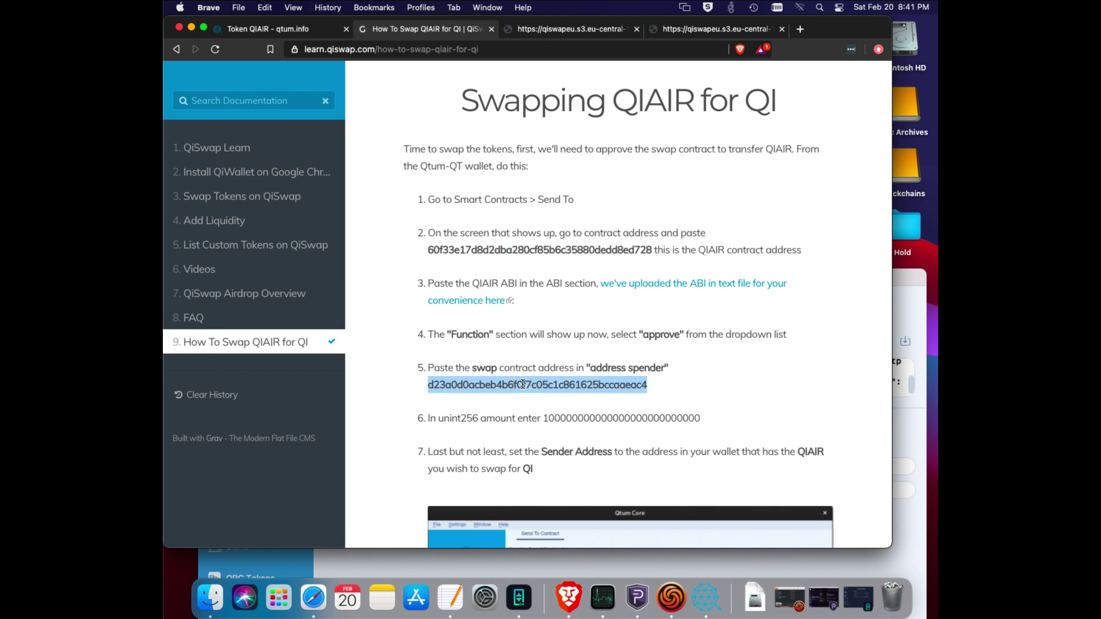
{"action": "right_click", "coordinate": [523, 383]}
{"action": "left_click", "coordinate": [545, 412]}
{"action": "left_click", "coordinate": [919, 300]}
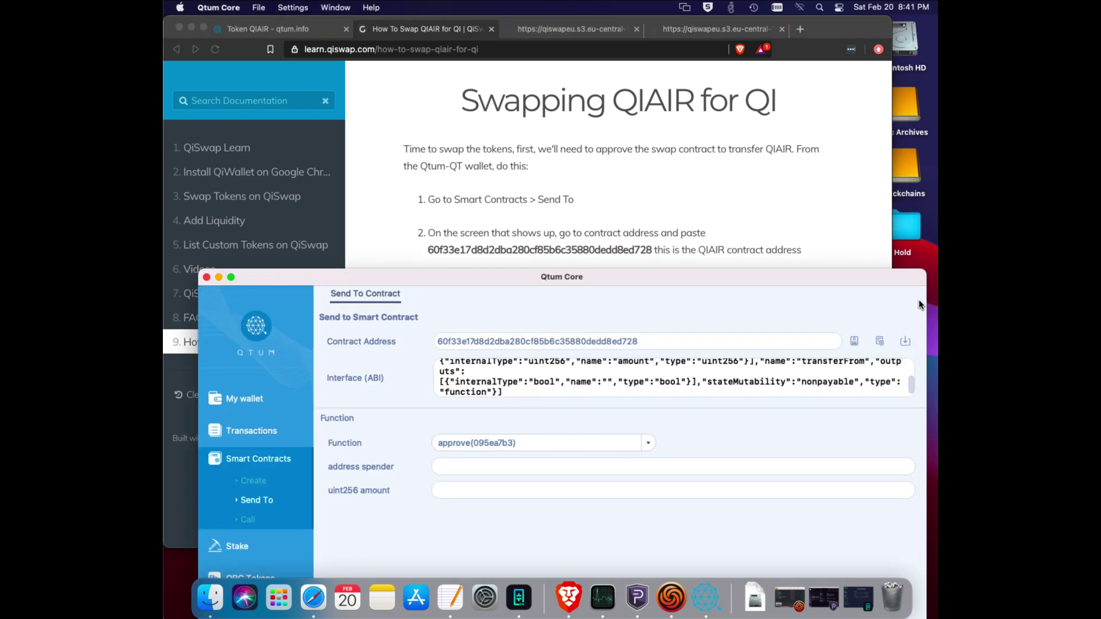
{"action": "right_click", "coordinate": [458, 467]}
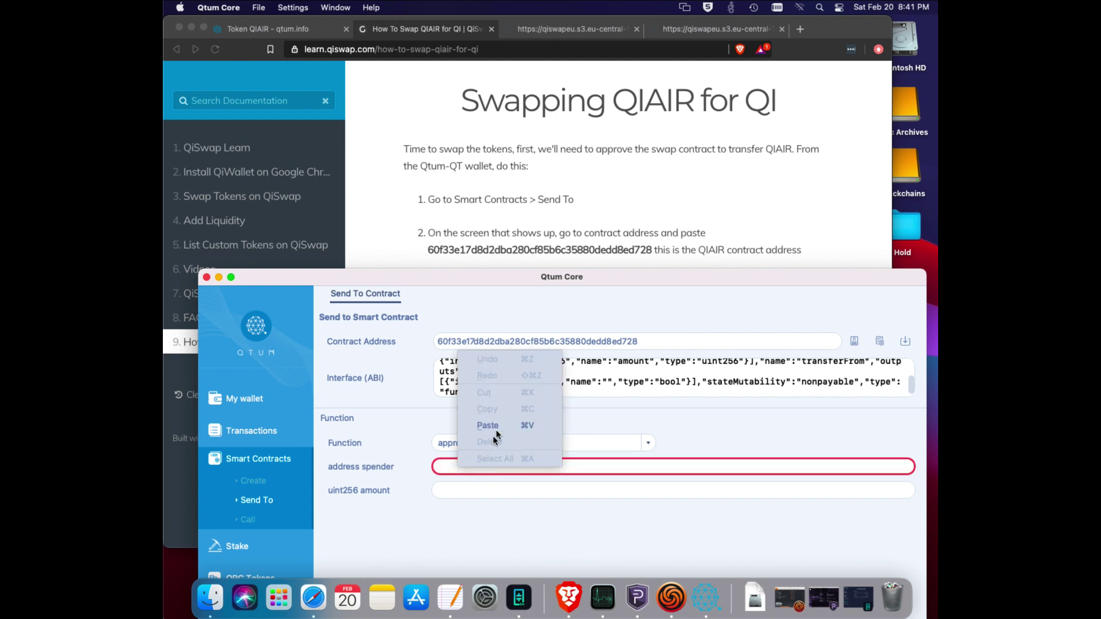
{"action": "left_click", "coordinate": [498, 422]}
{"action": "left_click_drag", "start_coordinate": [712, 278], "coordinate": [734, 221]}
{"action": "left_click", "coordinate": [734, 211]}
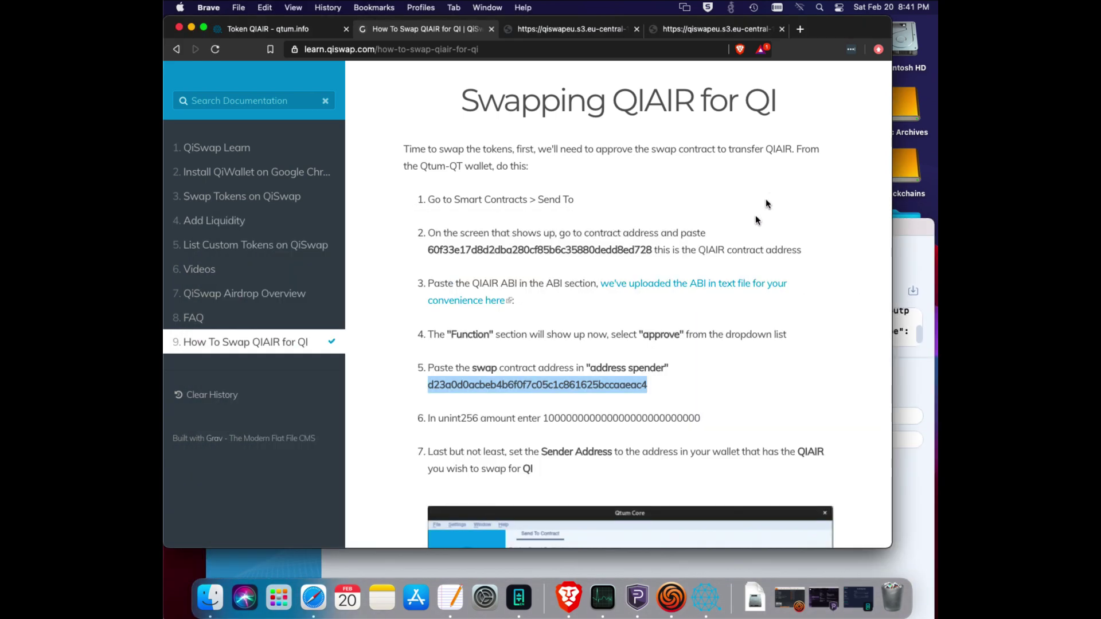
{"action": "scroll", "coordinate": [733, 247], "scroll_direction": "down", "scroll_amount": 1}
{"action": "scroll", "coordinate": [733, 246], "scroll_direction": "down", "scroll_amount": 6}
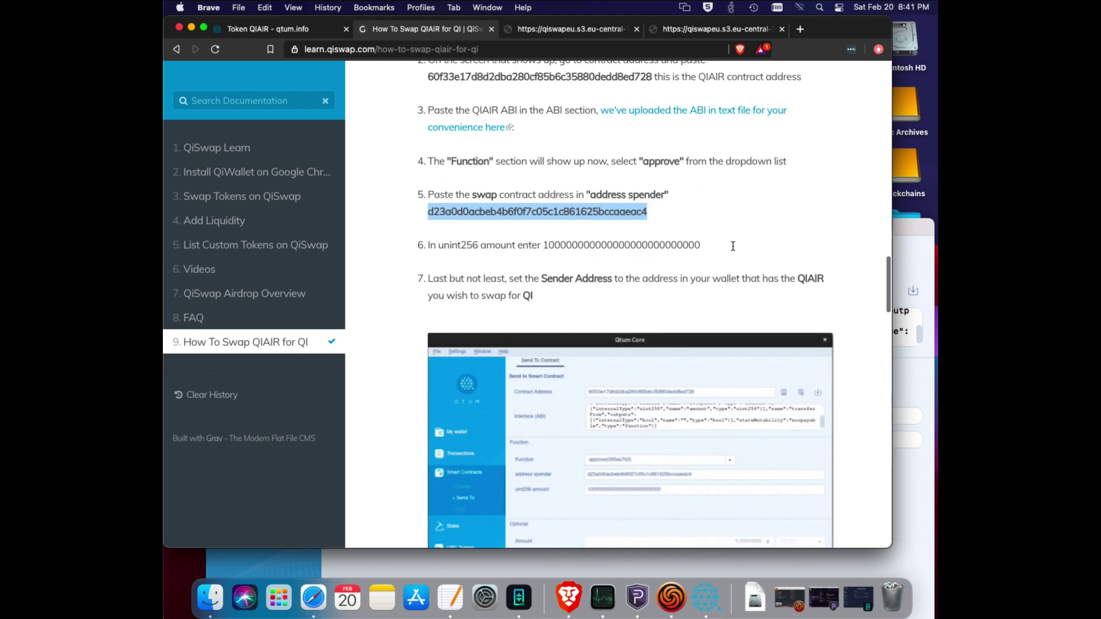
{"action": "left_click", "coordinate": [902, 230]}
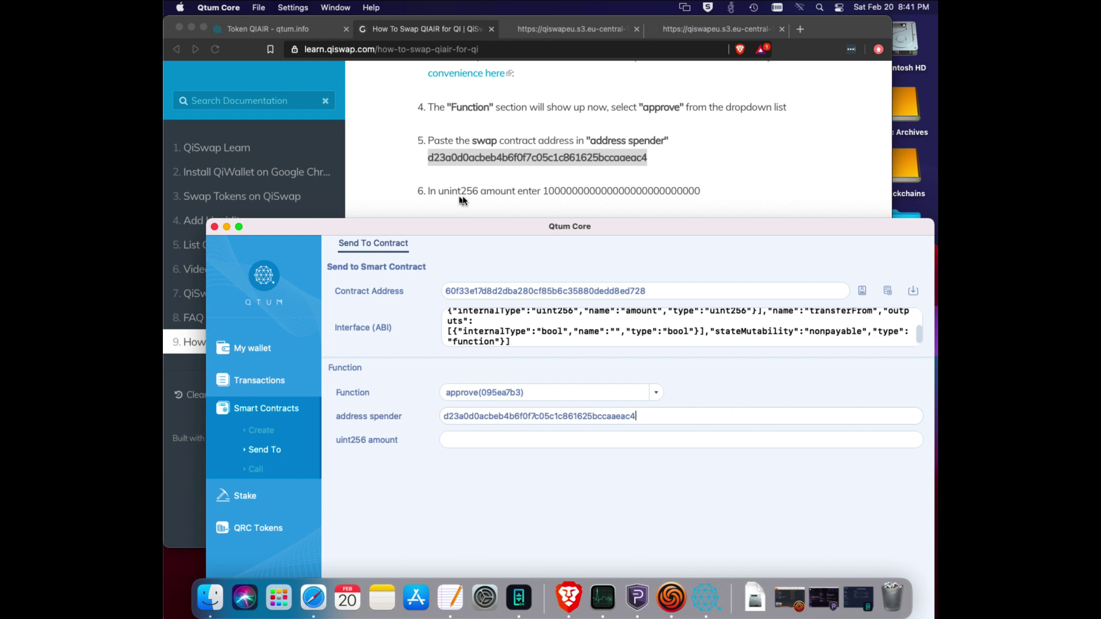
{"action": "left_click", "coordinate": [545, 188]}
{"action": "double_click", "coordinate": [585, 190]}
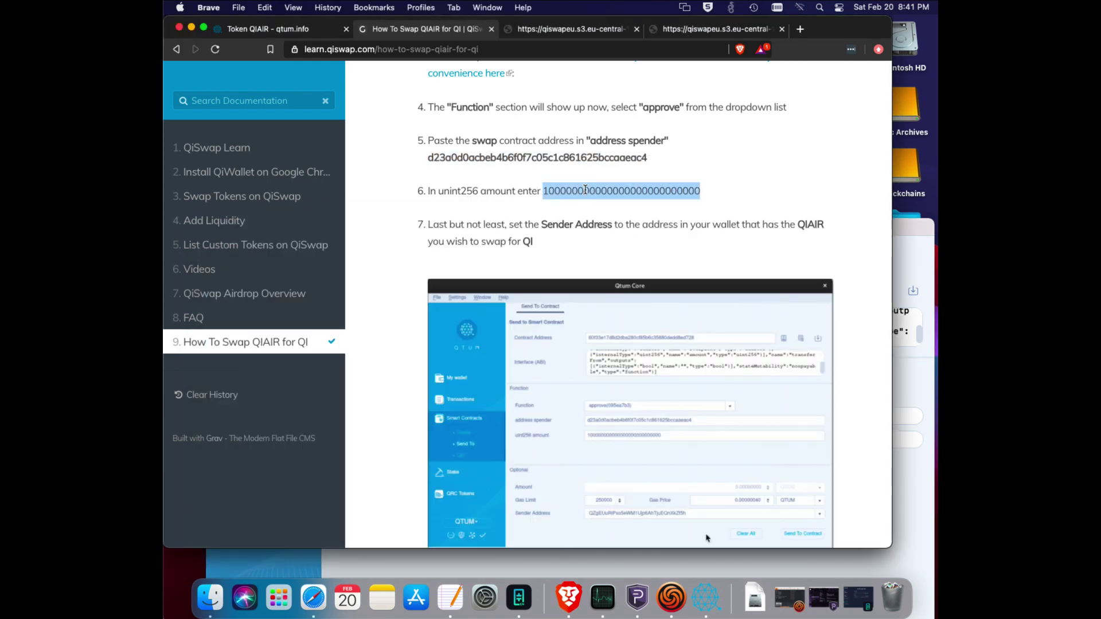
{"action": "right_click", "coordinate": [585, 190]}
{"action": "left_click", "coordinate": [599, 215]}
{"action": "left_click", "coordinate": [706, 598]}
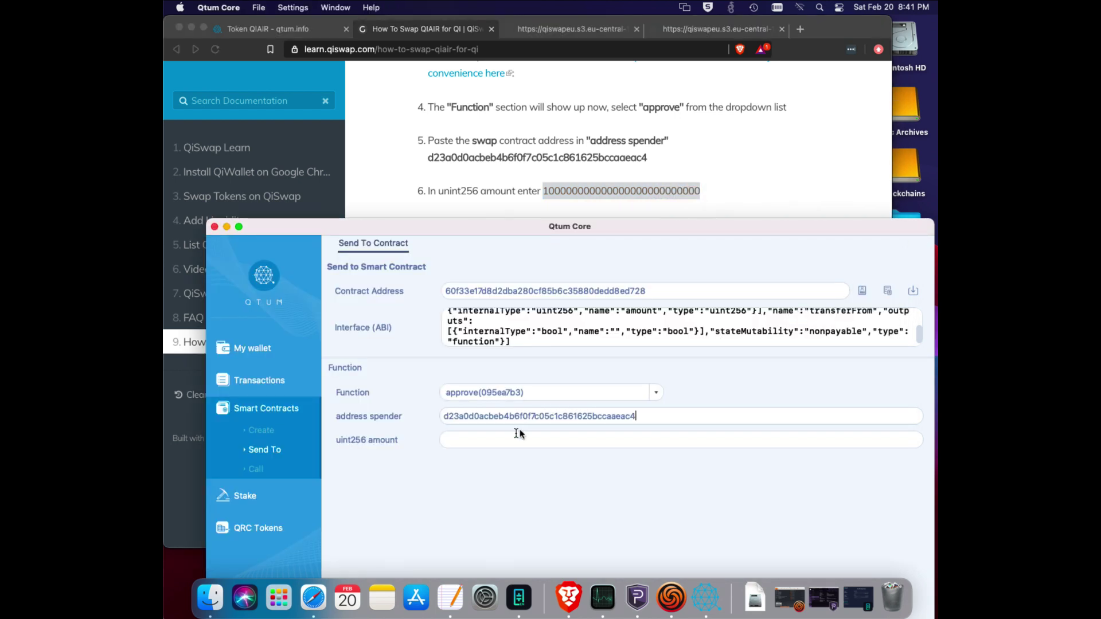
{"action": "left_click", "coordinate": [475, 440]}
{"action": "right_click", "coordinate": [476, 441]}
{"action": "left_click", "coordinate": [512, 511]}
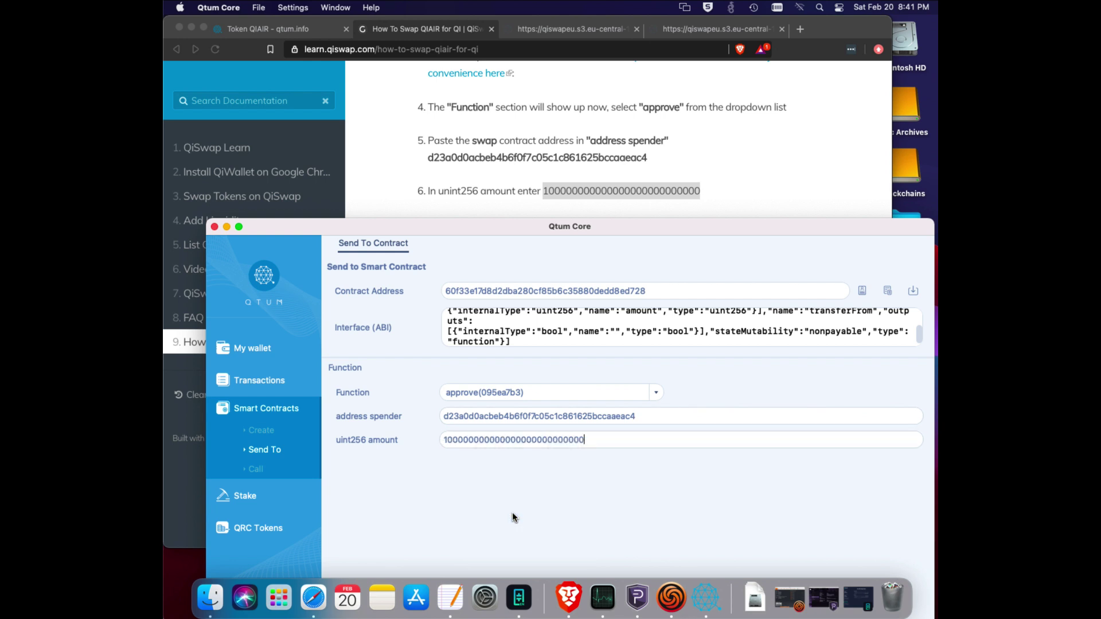
{"action": "left_click", "coordinate": [800, 141]}
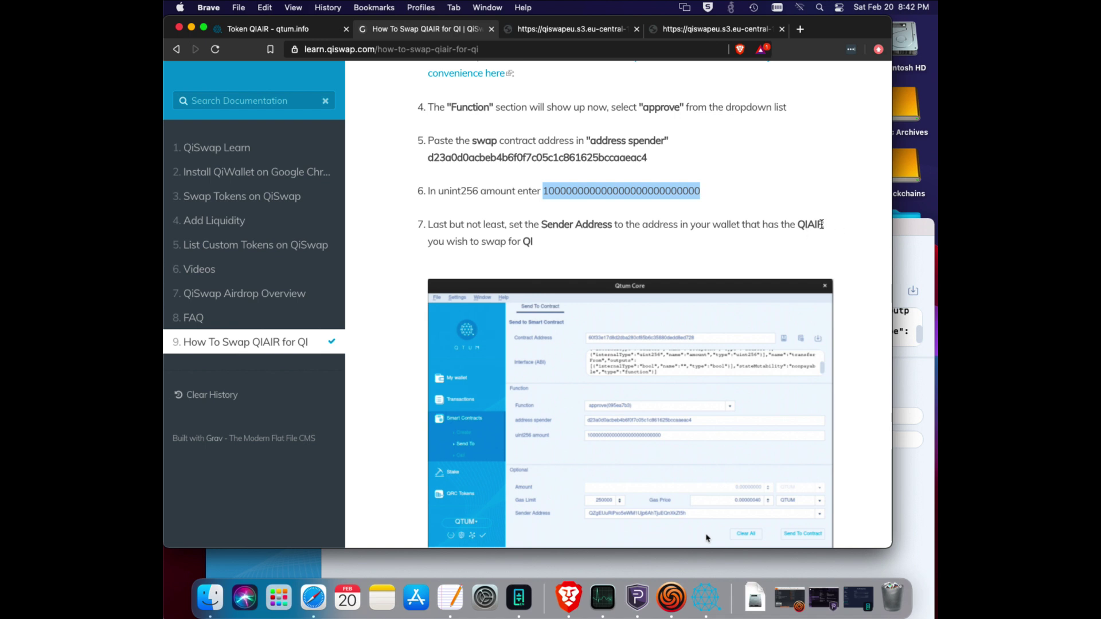
{"action": "left_click_drag", "start_coordinate": [898, 227], "coordinate": [825, 63]}
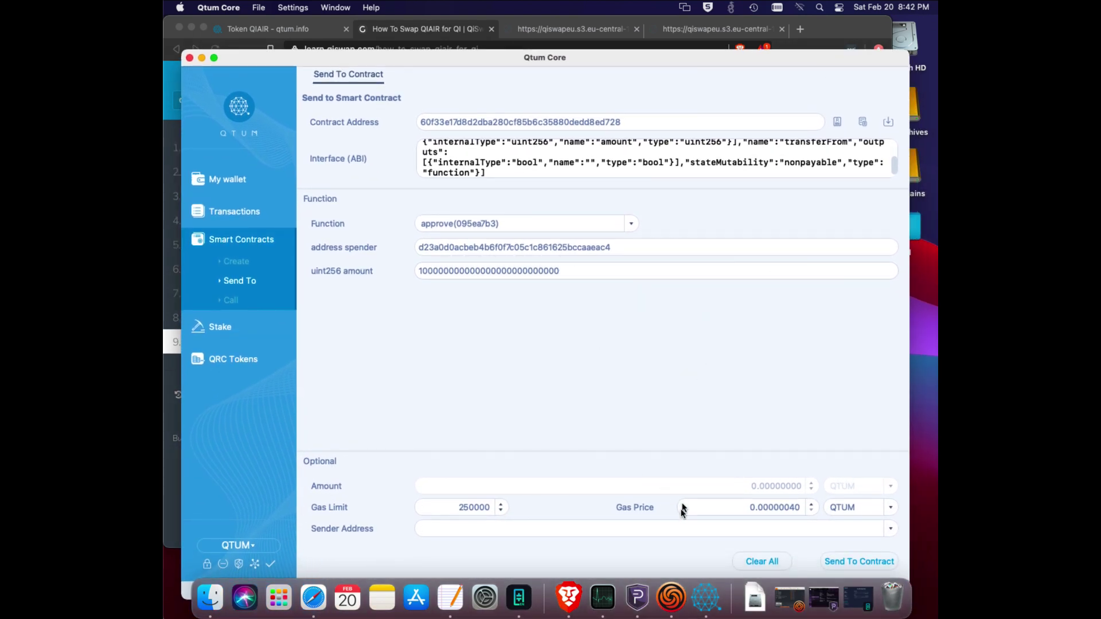
Pick the wallet address holding QIAIR as the Sender Address, checking the guide alongside.
{"action": "left_click", "coordinate": [890, 530]}
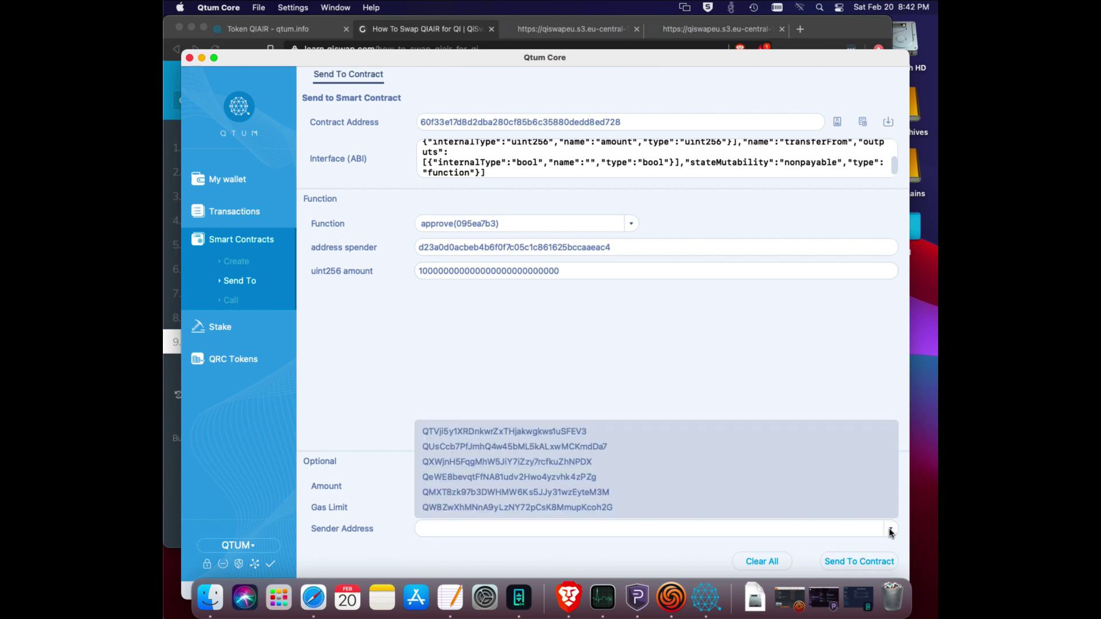
{"action": "left_click", "coordinate": [600, 494]}
{"action": "left_click_drag", "start_coordinate": [752, 52], "coordinate": [743, 332]}
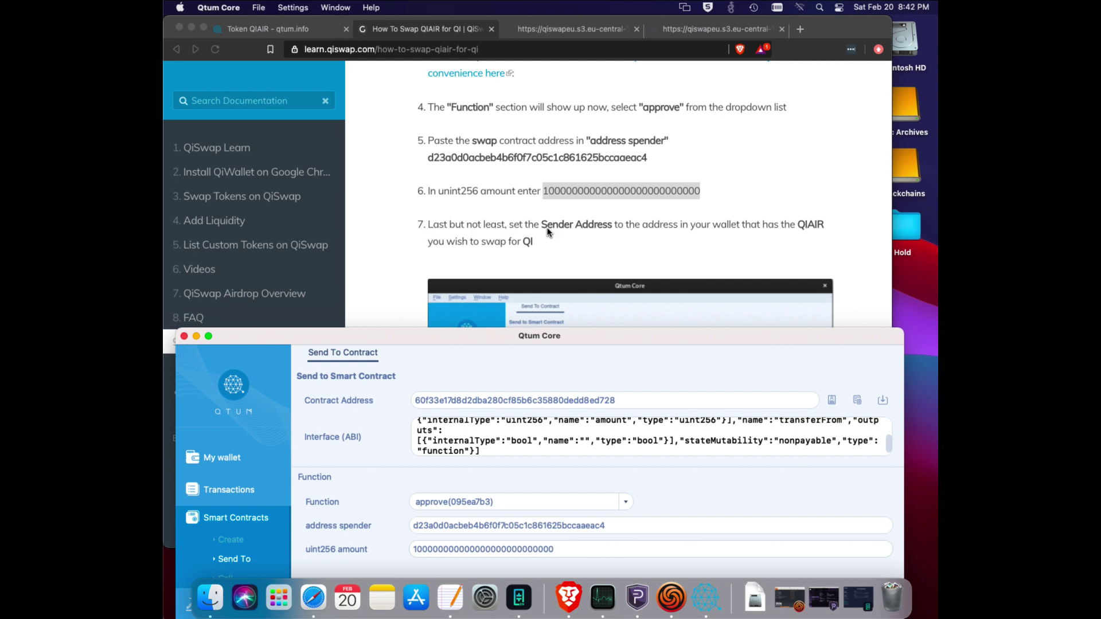
{"action": "left_click_drag", "start_coordinate": [747, 336], "coordinate": [751, 54]}
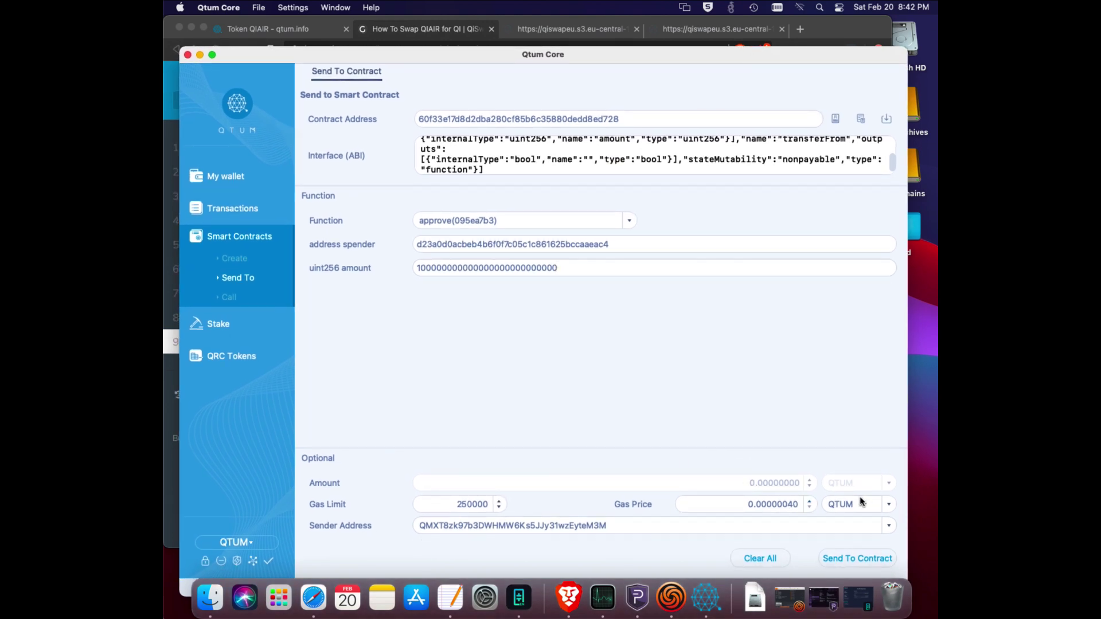
{"action": "left_click_drag", "start_coordinate": [762, 59], "coordinate": [773, 201]}
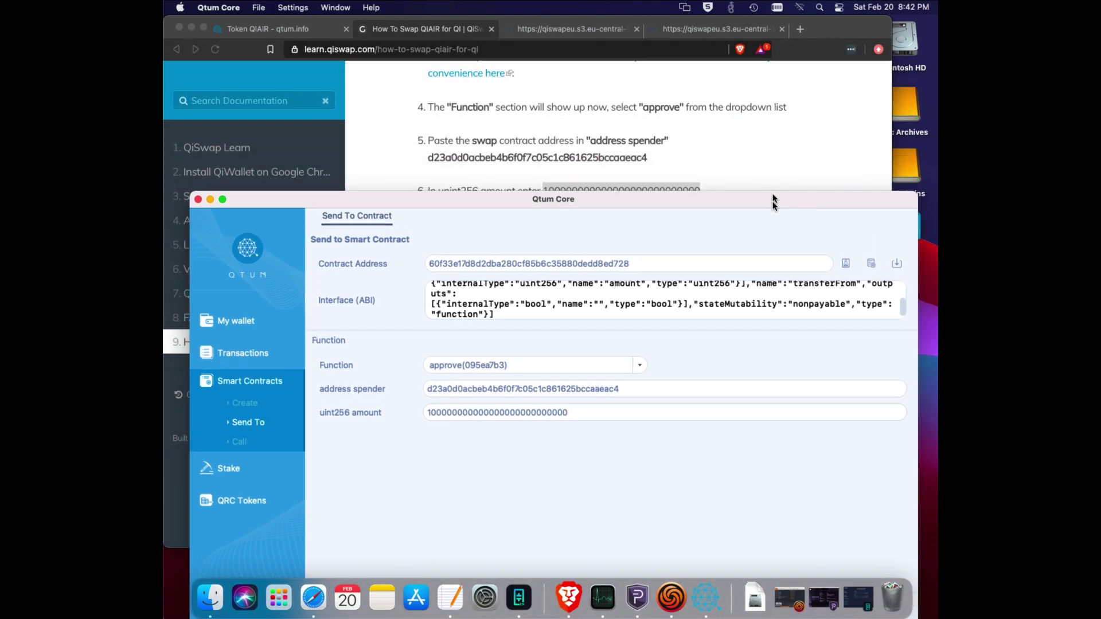
{"action": "left_click", "coordinate": [786, 149]}
{"action": "scroll", "coordinate": [683, 230], "scroll_direction": "down", "scroll_amount": 5}
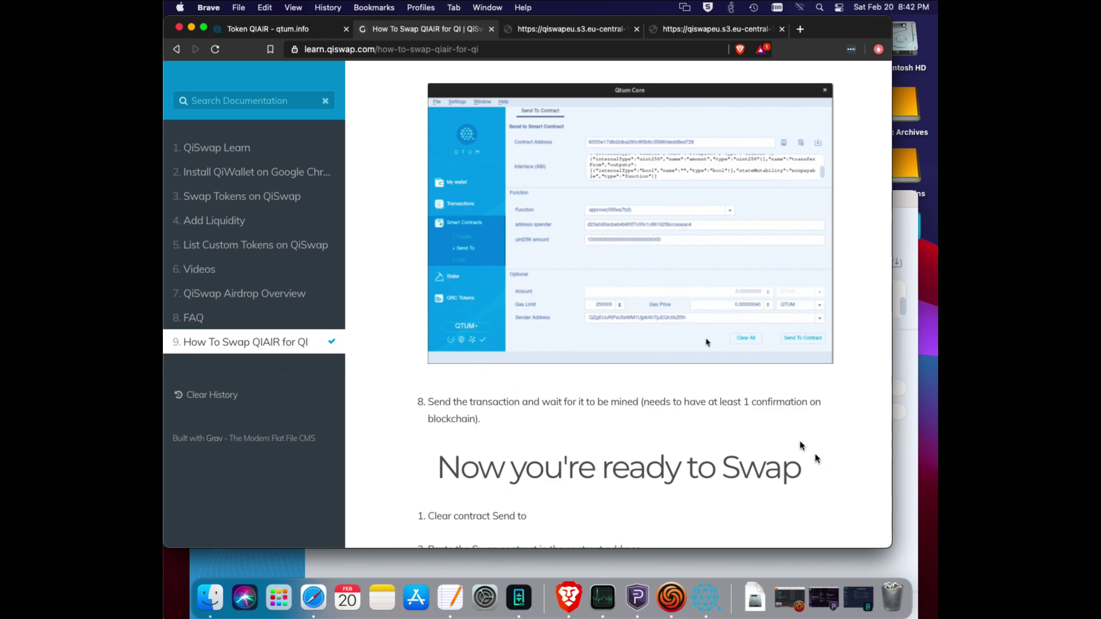
{"action": "left_click", "coordinate": [907, 457]}
{"action": "left_click_drag", "start_coordinate": [858, 203], "coordinate": [841, 26]}
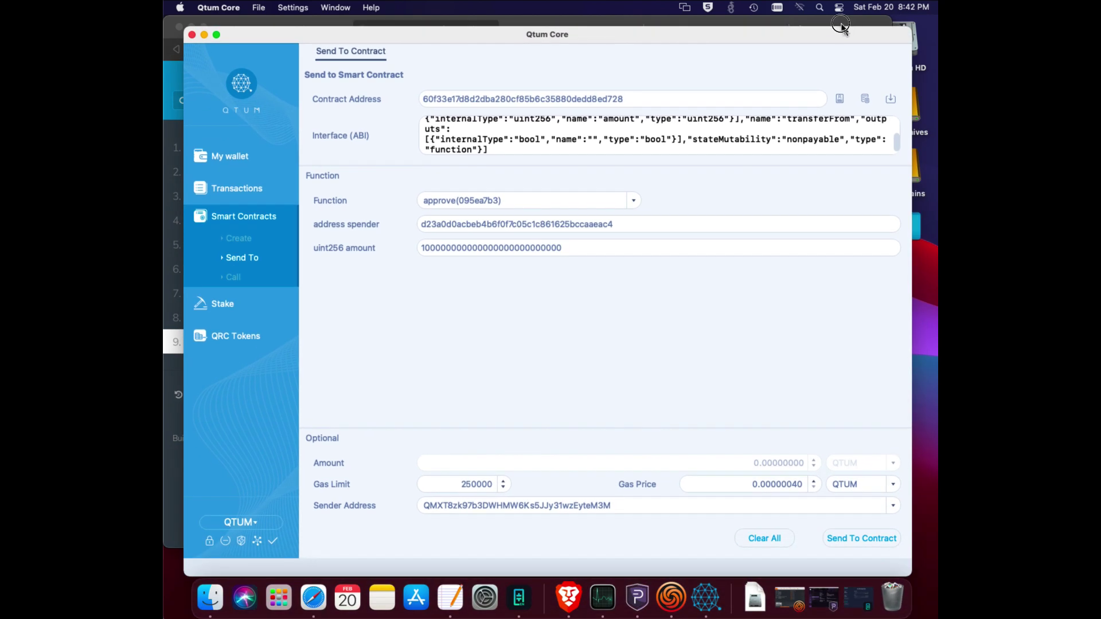
Submit the approve call to the QIAIR contract and enter the wallet passphrase.
{"action": "left_click", "coordinate": [851, 539]}
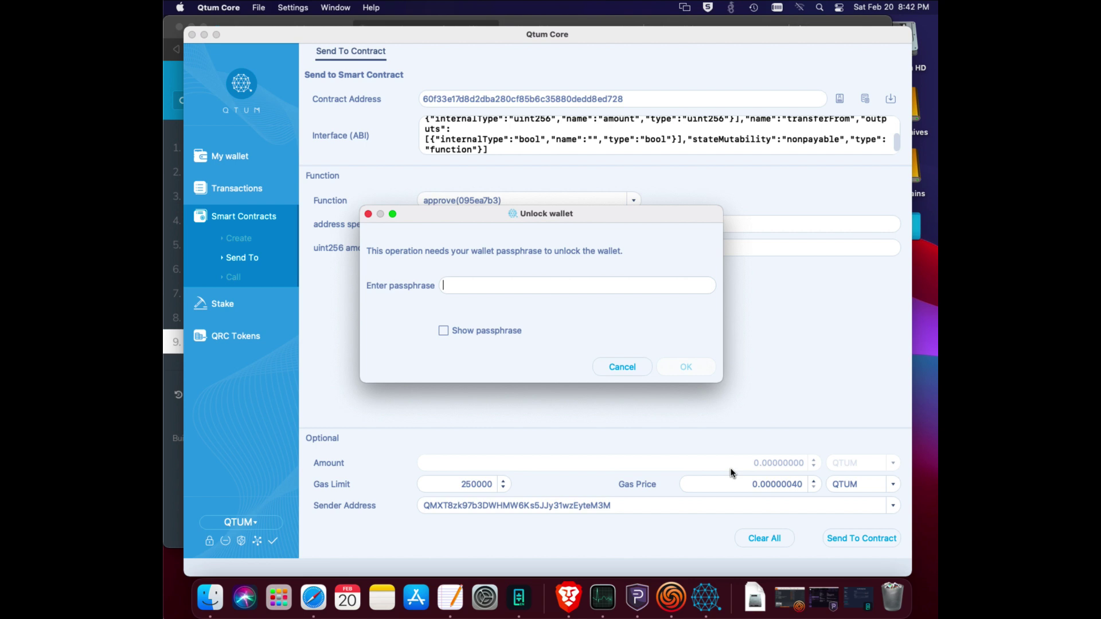
{"action": "left_click", "coordinate": [687, 372]}
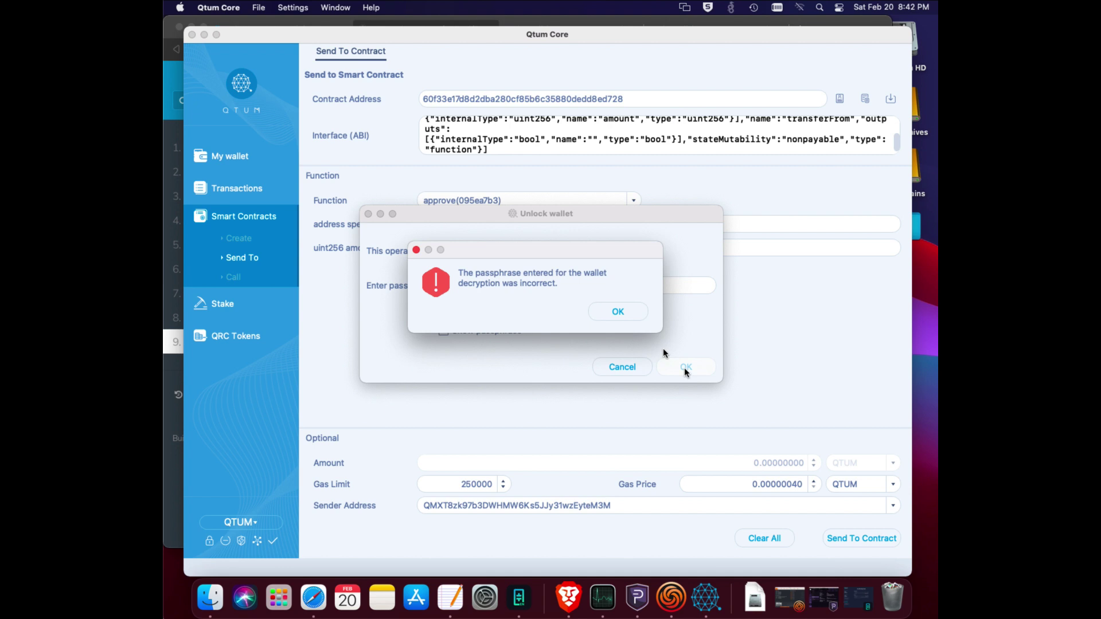
After the error, re-enter the wallet passphrase to unlock and confirm sending the approve call.
{"action": "left_click", "coordinate": [632, 313]}
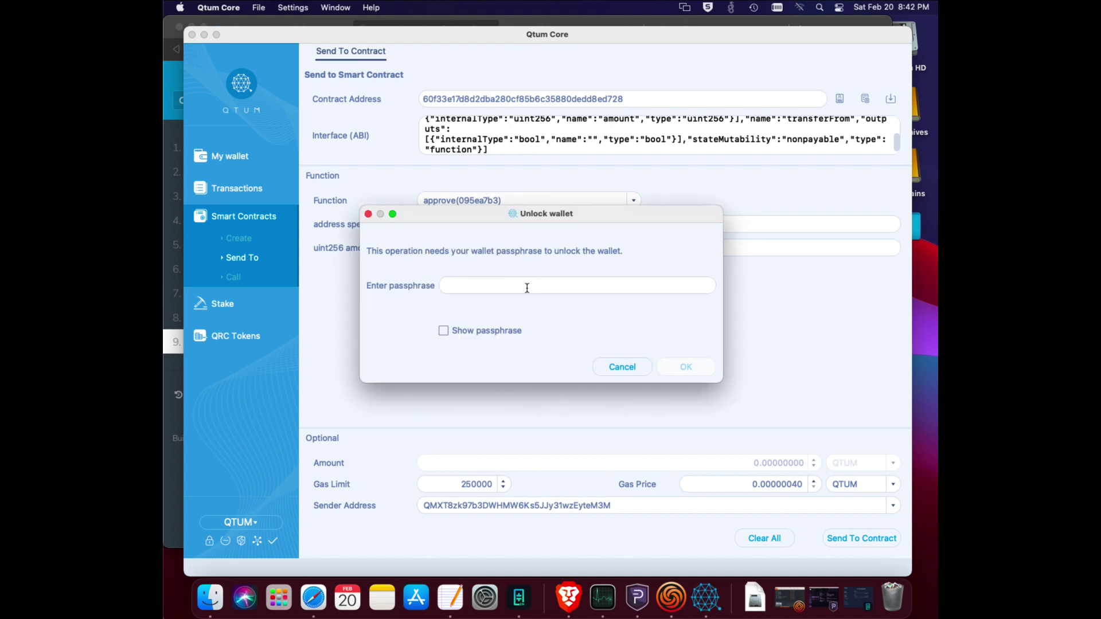
{"action": "left_click", "coordinate": [686, 367]}
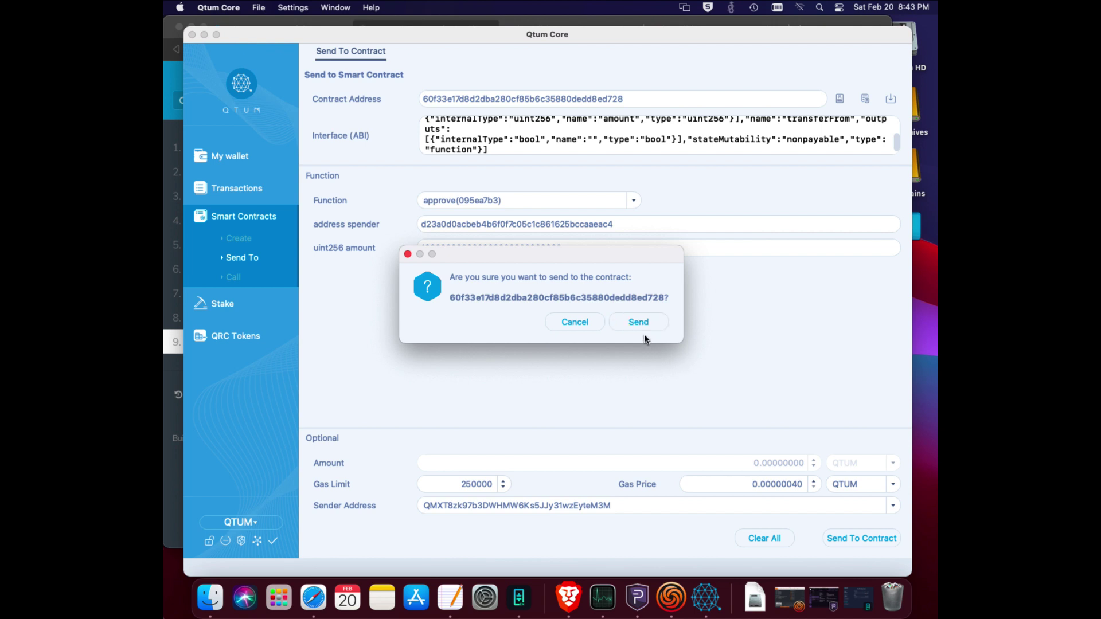
{"action": "left_click", "coordinate": [639, 323]}
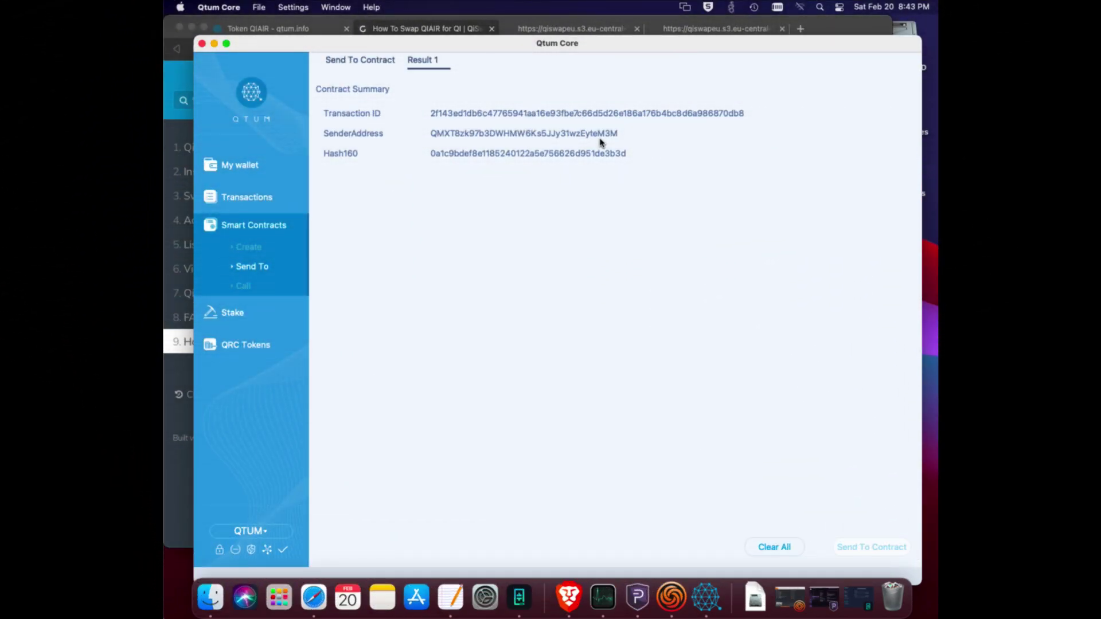
Review the new contract send in My wallet, Transactions and the QRC Tokens list.
{"action": "left_click", "coordinate": [232, 166]}
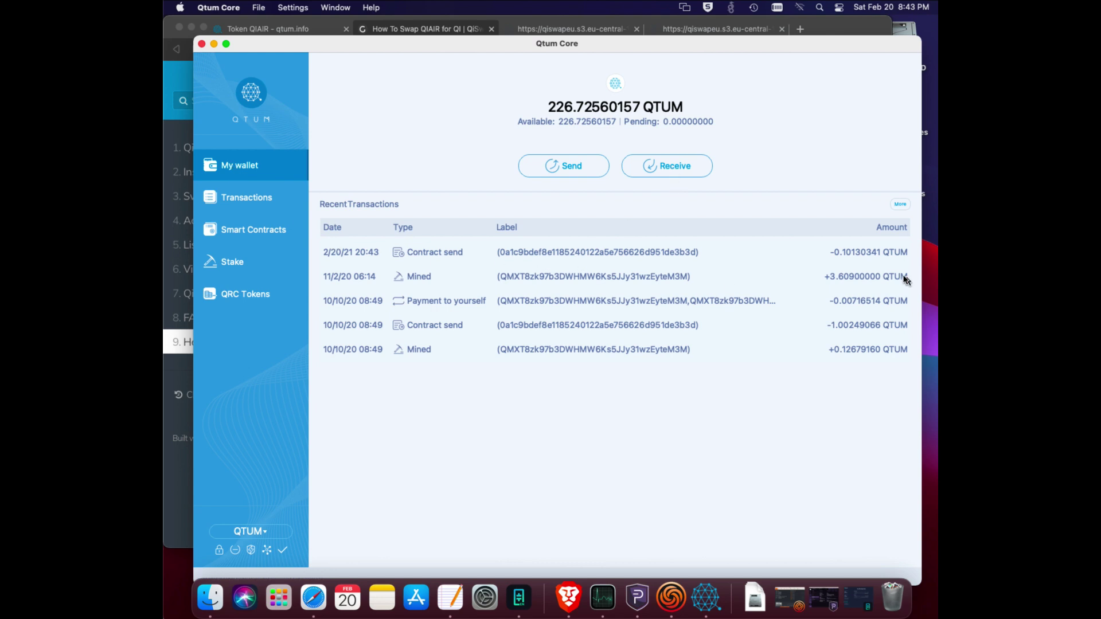
{"action": "mouse_move", "coordinate": [881, 250]}
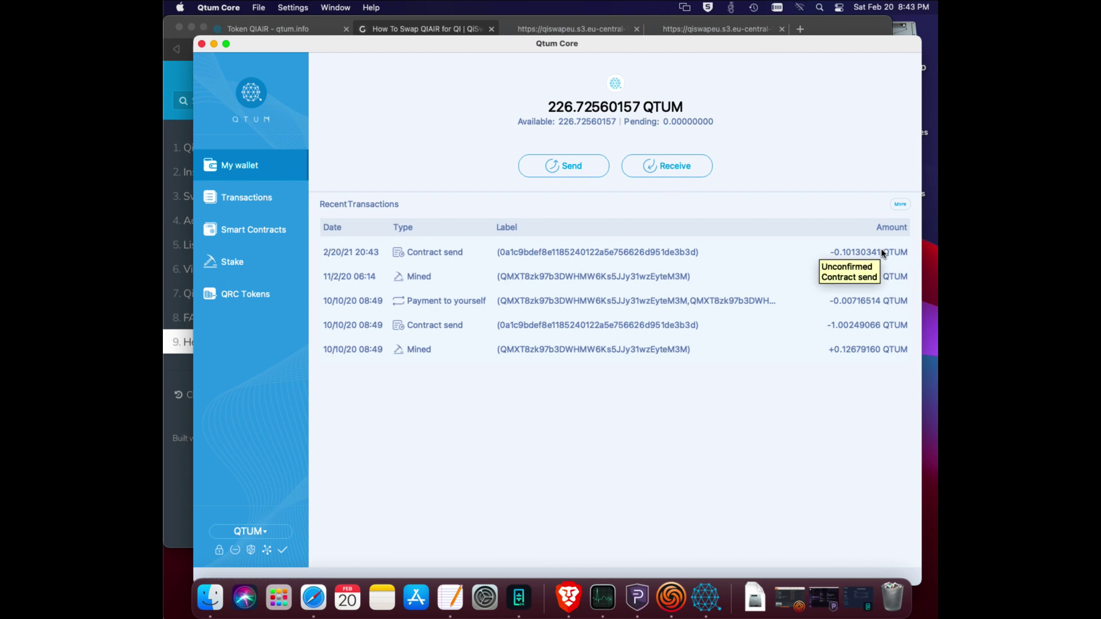
{"action": "mouse_move", "coordinate": [472, 335]}
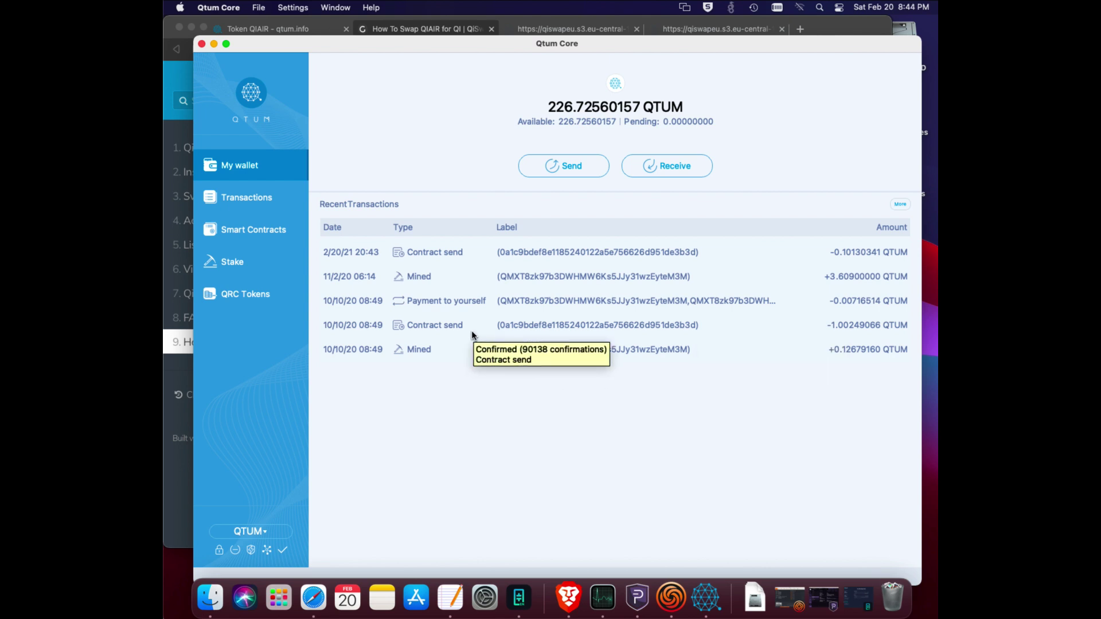
{"action": "left_click", "coordinate": [232, 200]}
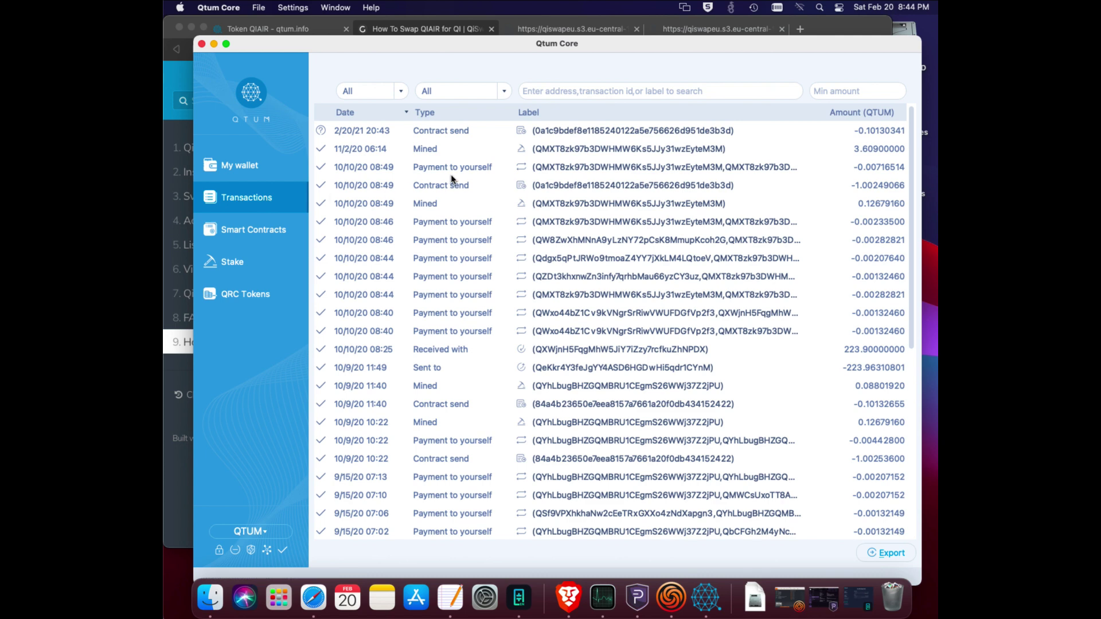
{"action": "mouse_move", "coordinate": [450, 175]}
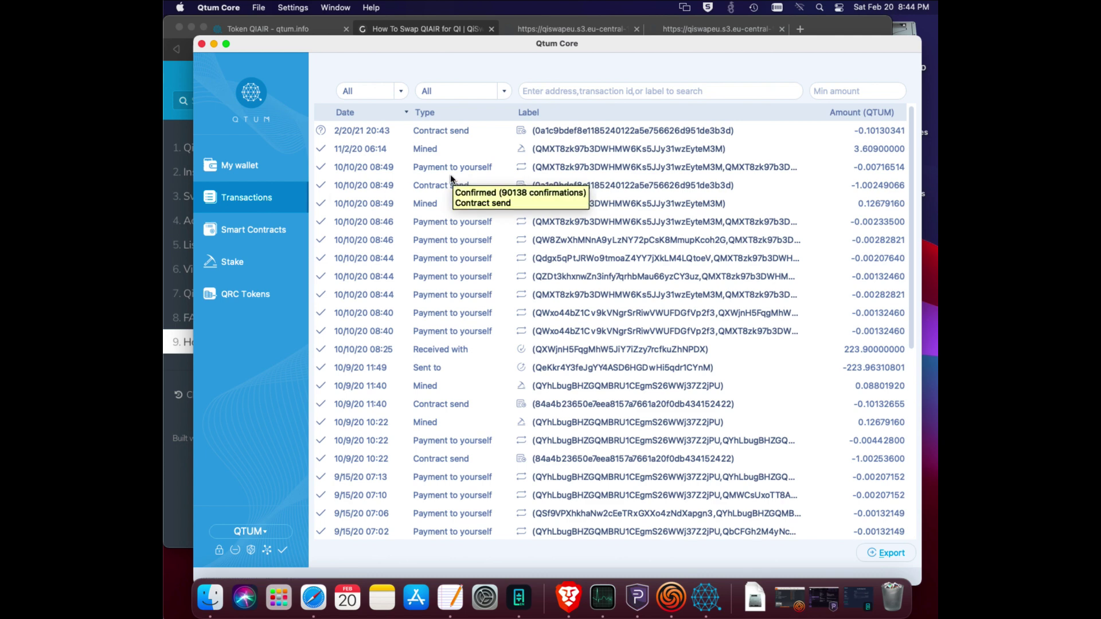
{"action": "left_click", "coordinate": [247, 291]}
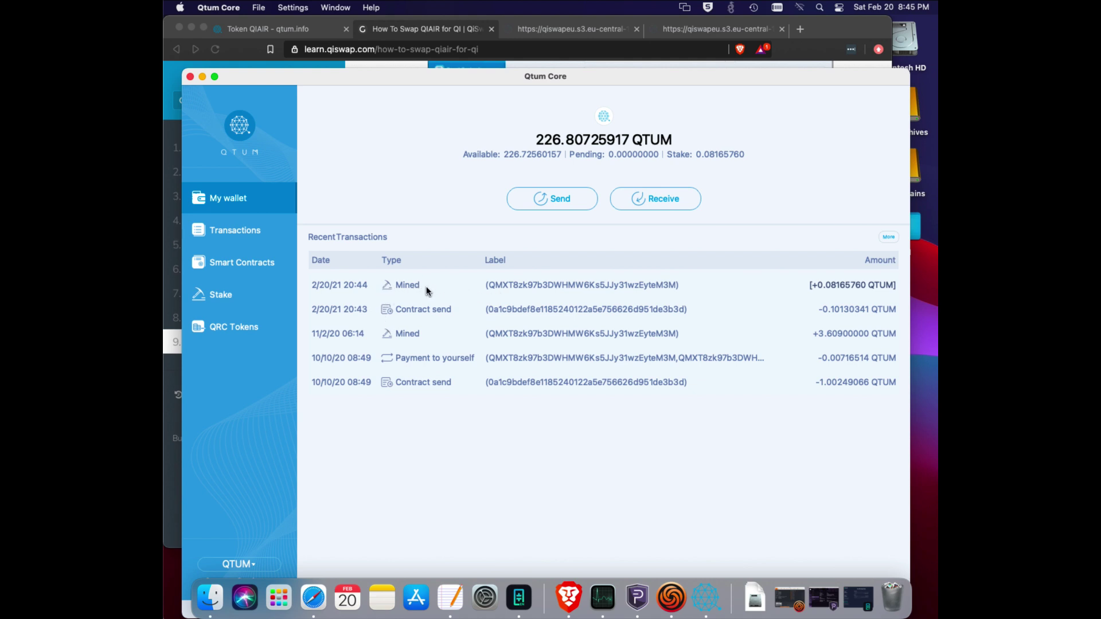
Bring the QiSwap guide forward and scroll to its 'Now you're ready to Swap' steps.
{"action": "left_click_drag", "start_coordinate": [635, 75], "coordinate": [638, 155]}
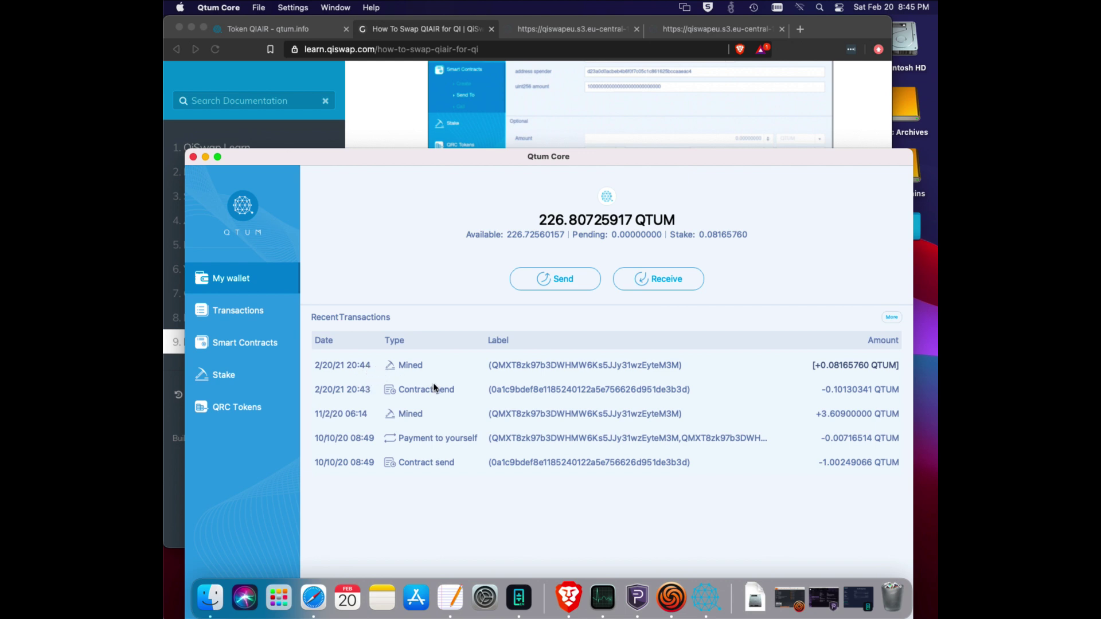
{"action": "left_click", "coordinate": [472, 92]}
{"action": "scroll", "coordinate": [647, 312], "scroll_direction": "down", "scroll_amount": 2}
{"action": "scroll", "coordinate": [647, 312], "scroll_direction": "down", "scroll_amount": 3}
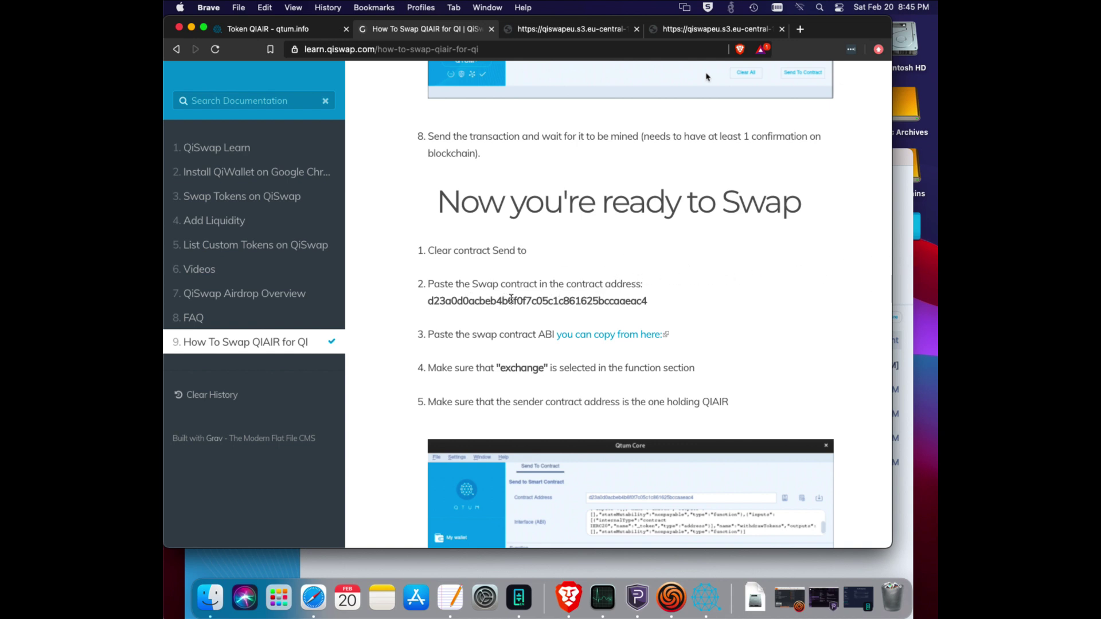
Copy the swap contract address d23a0d0acbeb4b6f0f7c05c1c861625bccaaeac4 from the guide.
{"action": "double_click", "coordinate": [511, 301]}
{"action": "right_click", "coordinate": [511, 299]}
{"action": "left_click", "coordinate": [555, 326]}
{"action": "scroll", "coordinate": [711, 338], "scroll_direction": "down", "scroll_amount": 2}
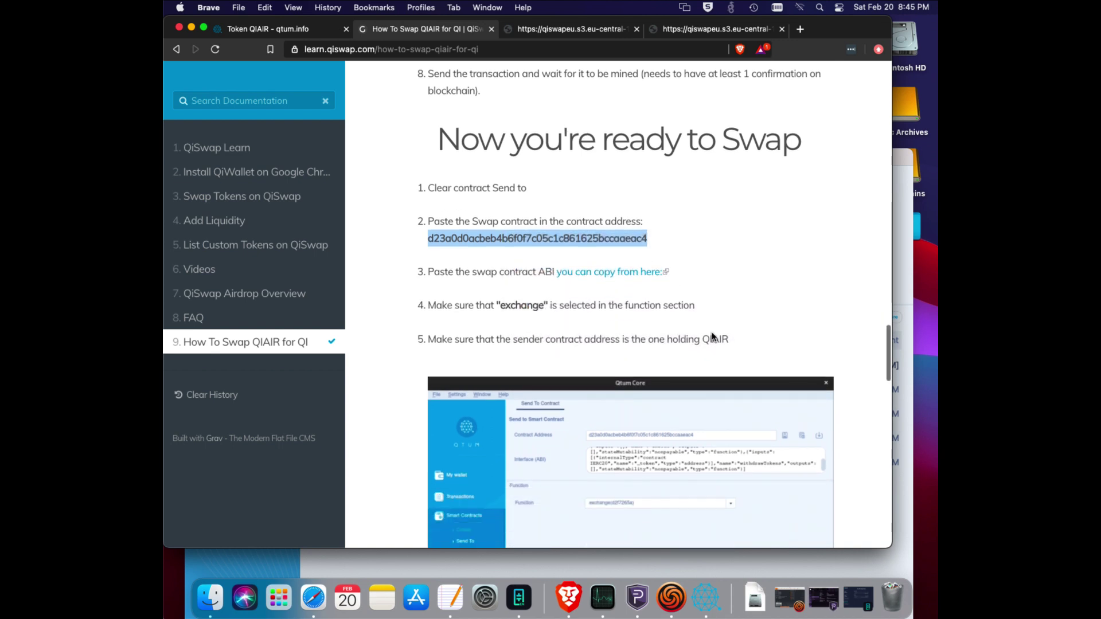
Replace the Contract Address in Send To Contract with the pasted swap address.
{"action": "left_click", "coordinate": [911, 288]}
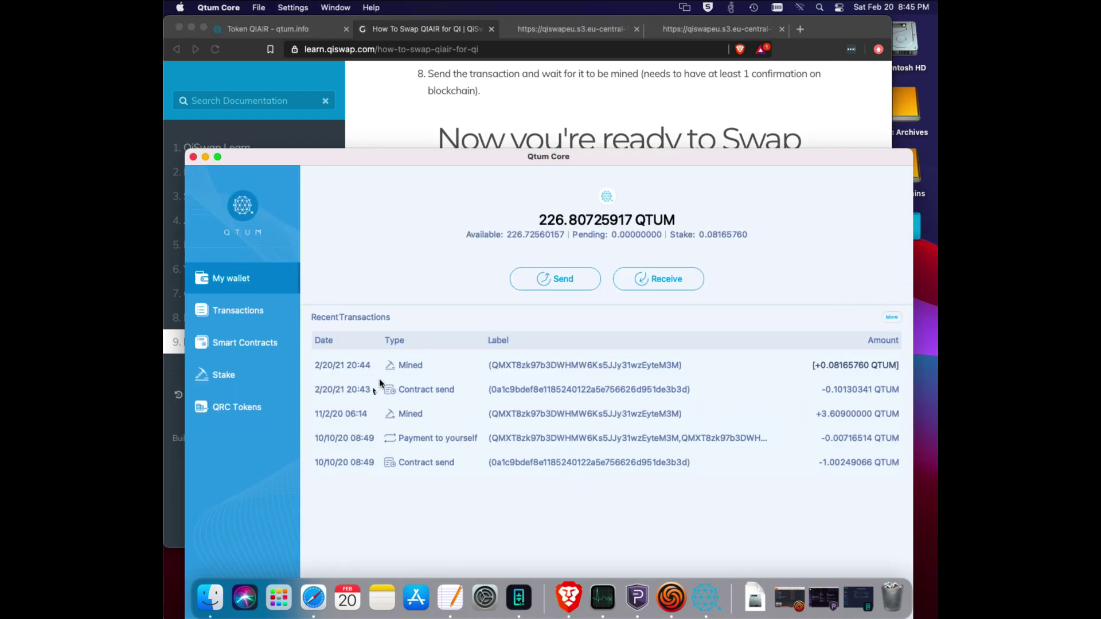
{"action": "left_click", "coordinate": [235, 342]}
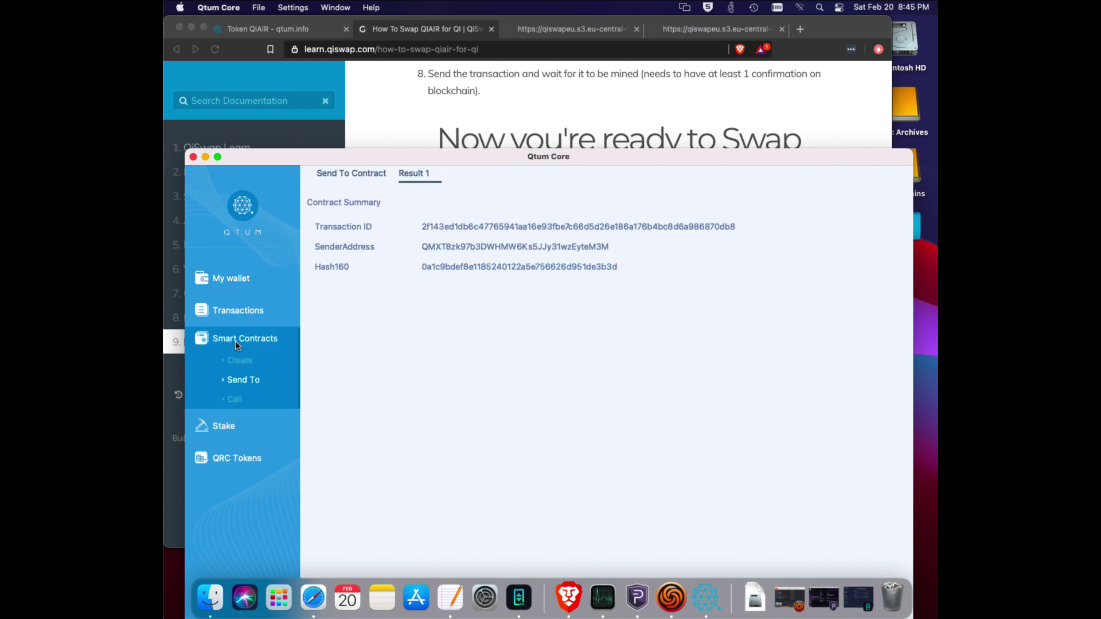
{"action": "left_click_drag", "start_coordinate": [594, 160], "coordinate": [586, 53]}
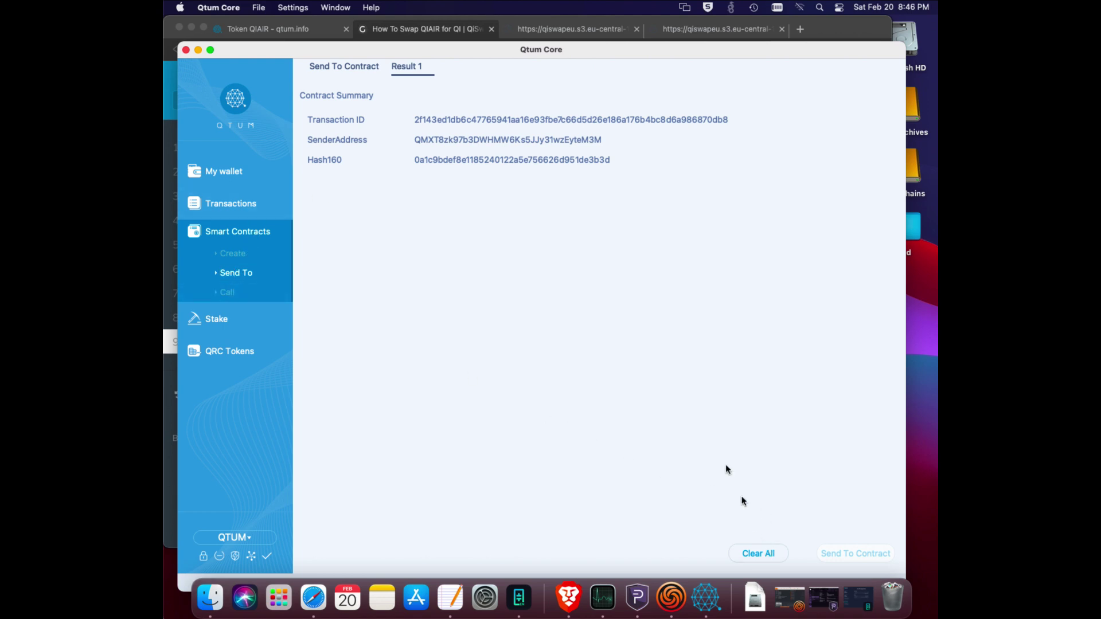
{"action": "left_click", "coordinate": [351, 68]}
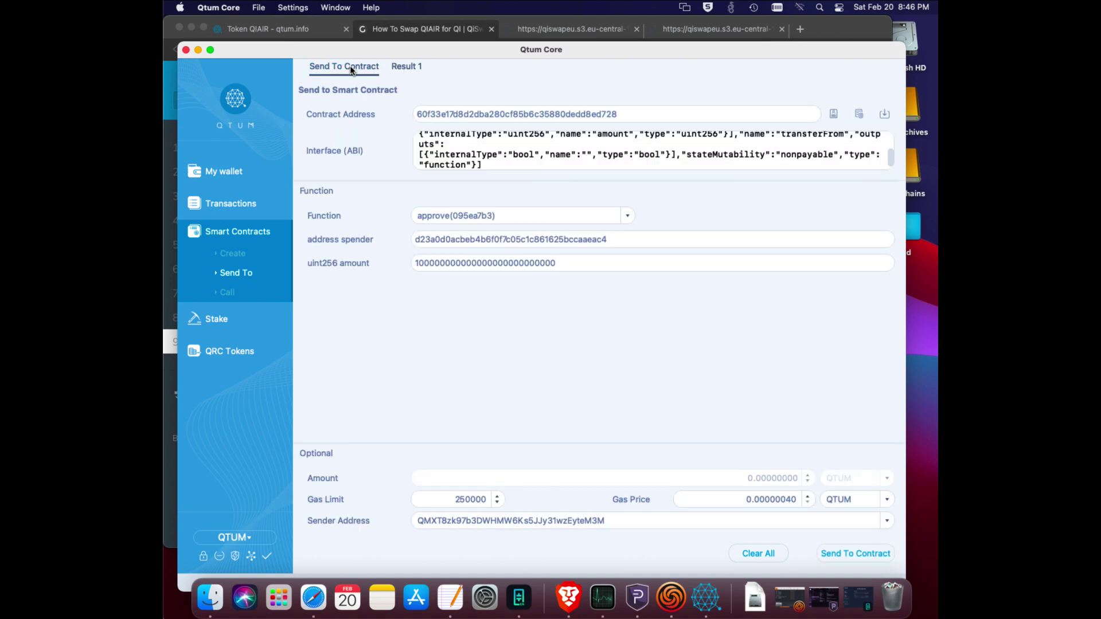
{"action": "left_click_drag", "start_coordinate": [768, 47], "coordinate": [754, 268]}
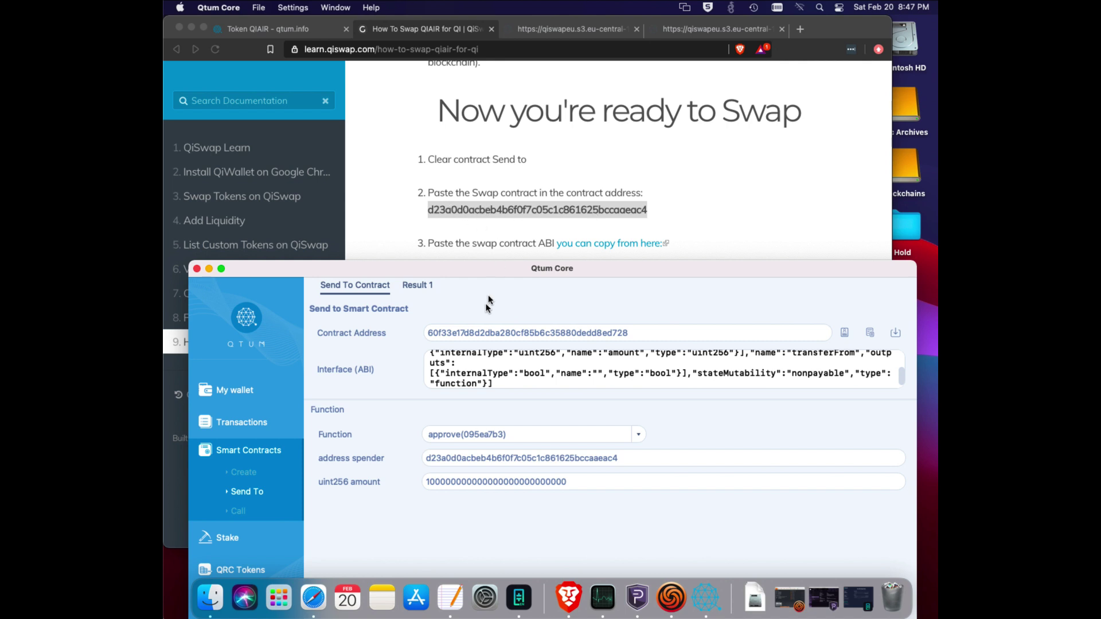
{"action": "double_click", "coordinate": [506, 332]}
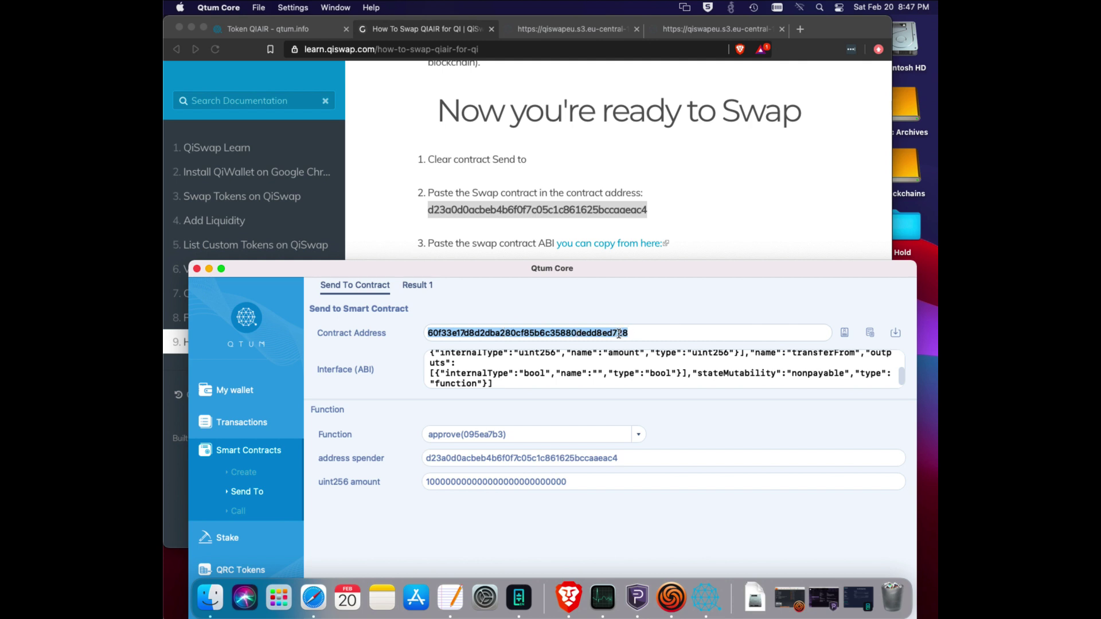
{"action": "key", "text": "BackSpace"}
{"action": "key", "text": "super+v"}
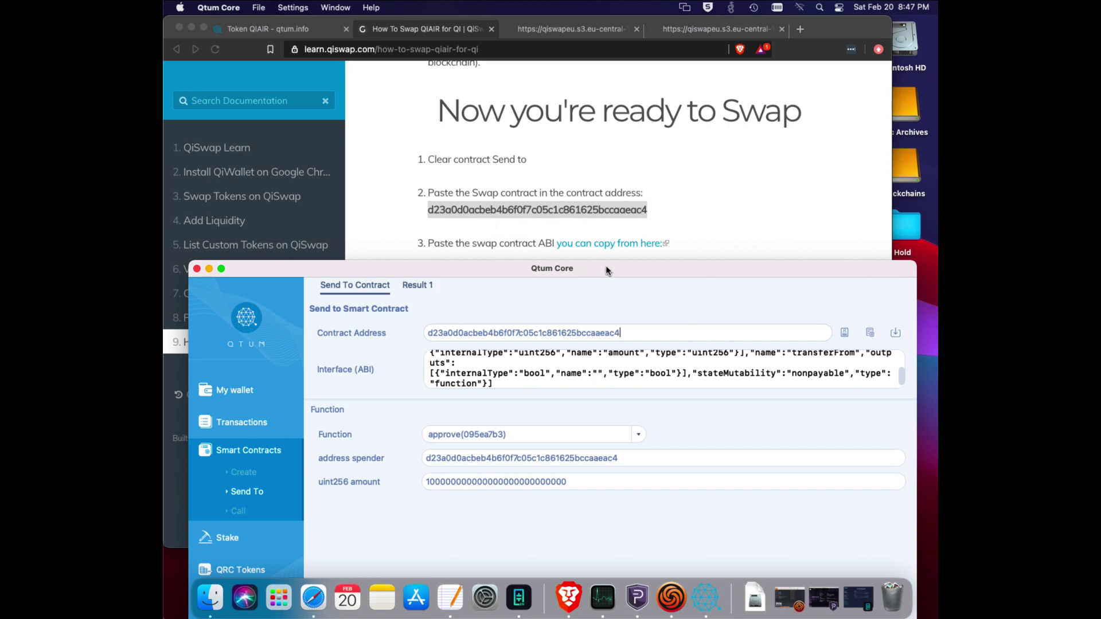
{"action": "left_click_drag", "start_coordinate": [609, 271], "coordinate": [608, 320]}
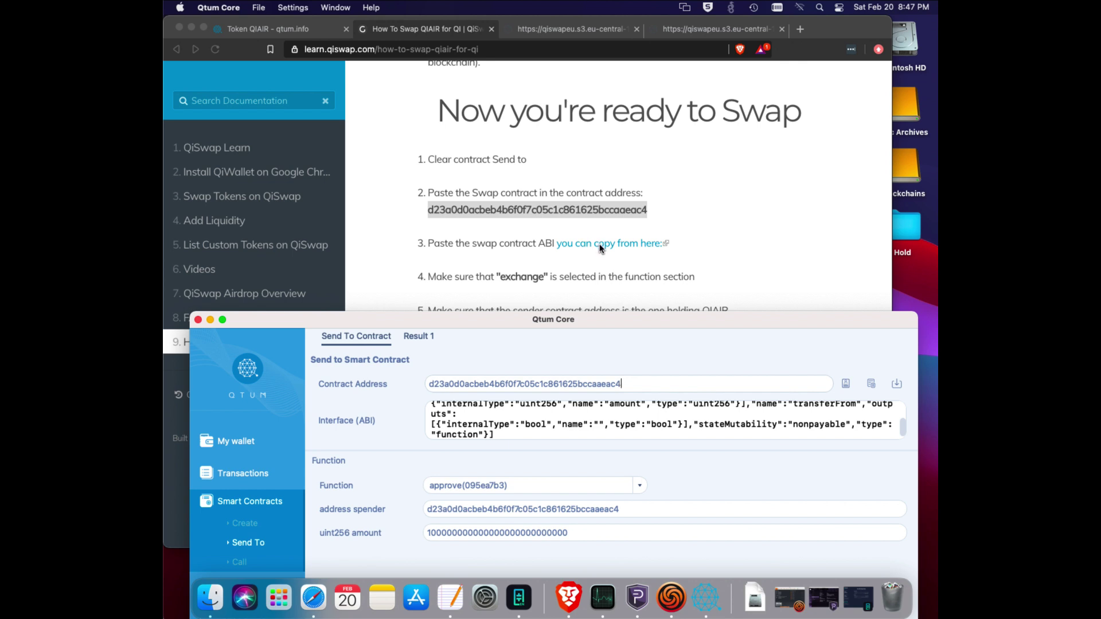
Open ABIswap.txt from the guide's link and copy its full ABI JSON.
{"action": "left_click", "coordinate": [600, 243]}
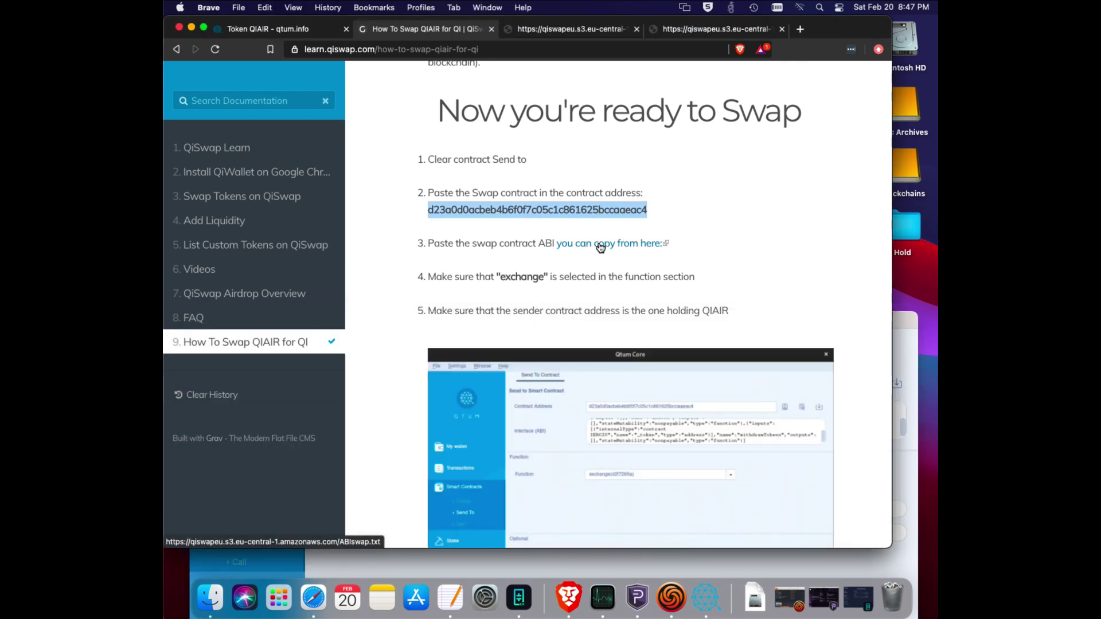
{"action": "left_click", "coordinate": [600, 244]}
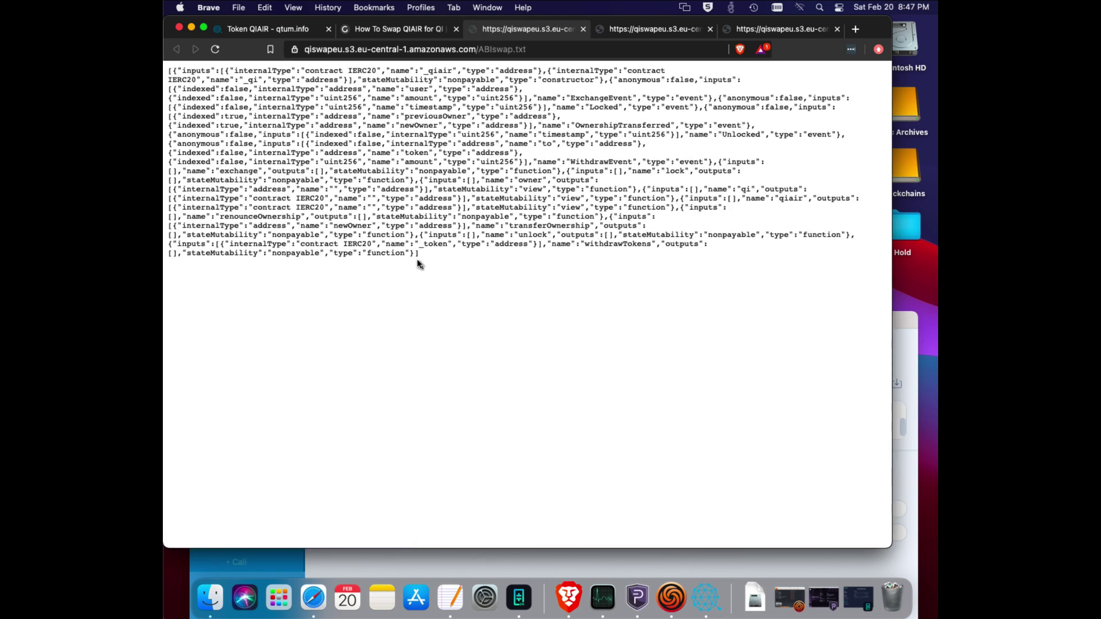
{"action": "left_click_drag", "start_coordinate": [423, 253], "coordinate": [168, 68]}
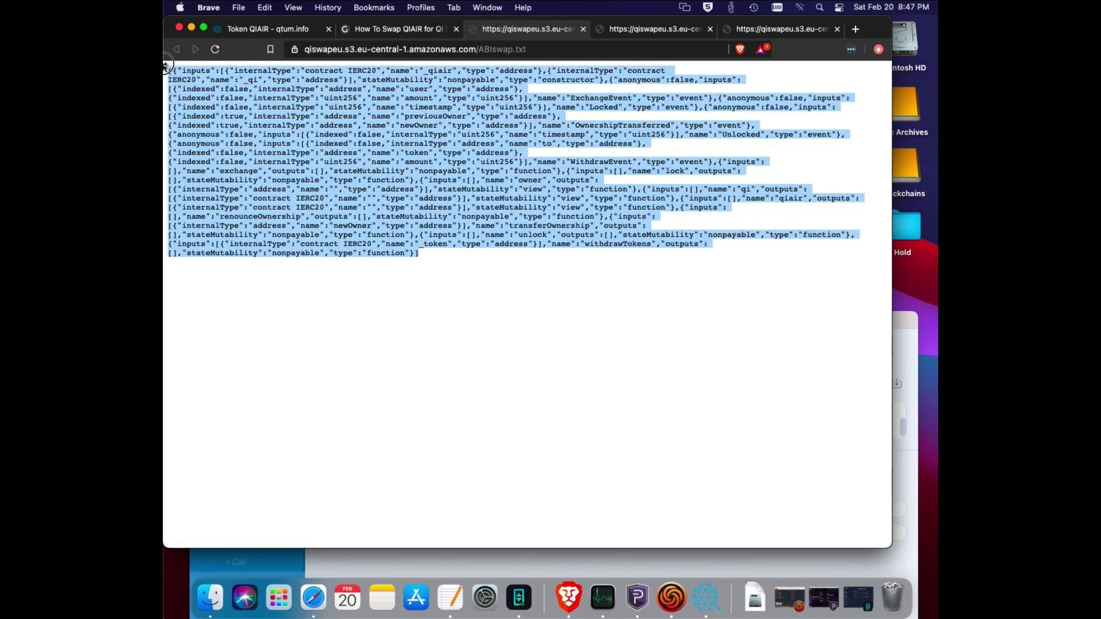
{"action": "right_click", "coordinate": [284, 102]}
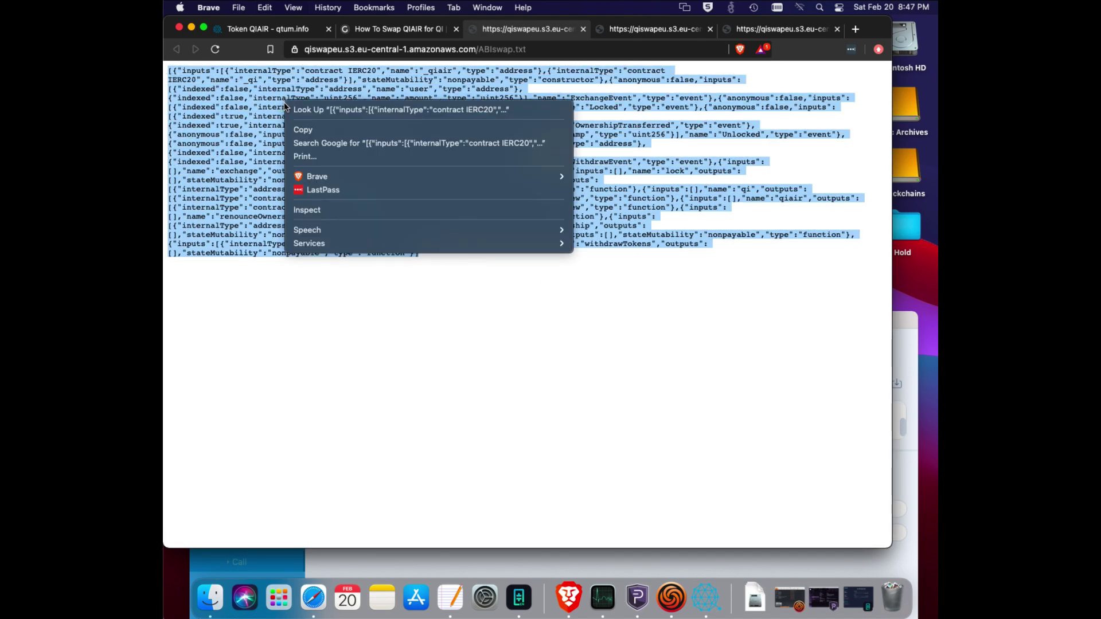
{"action": "left_click", "coordinate": [303, 129]}
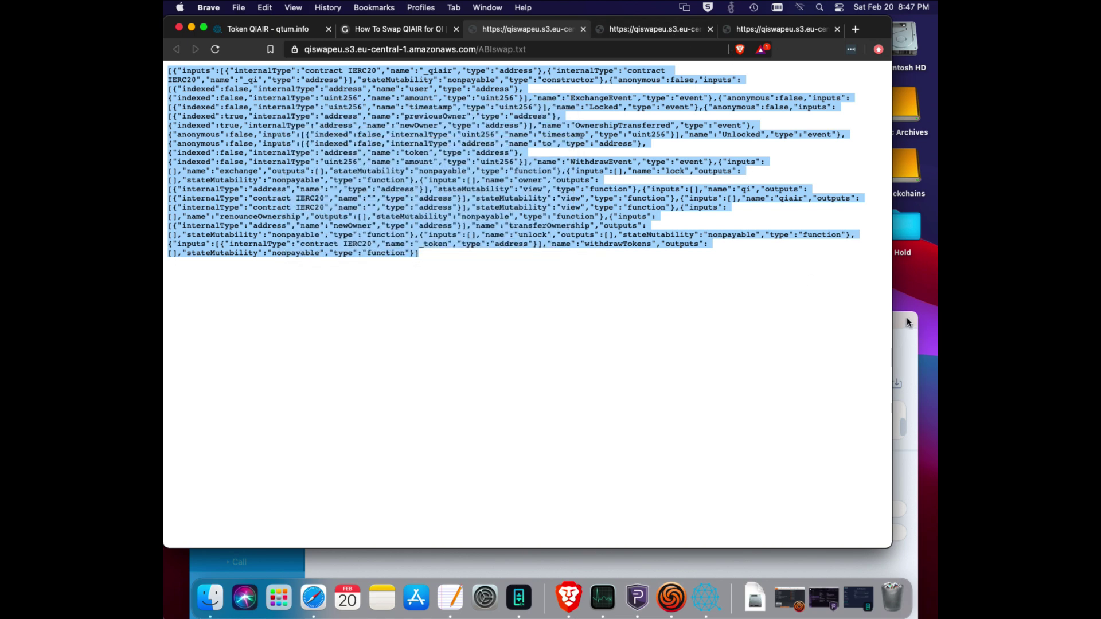
{"action": "left_click", "coordinate": [379, 29]}
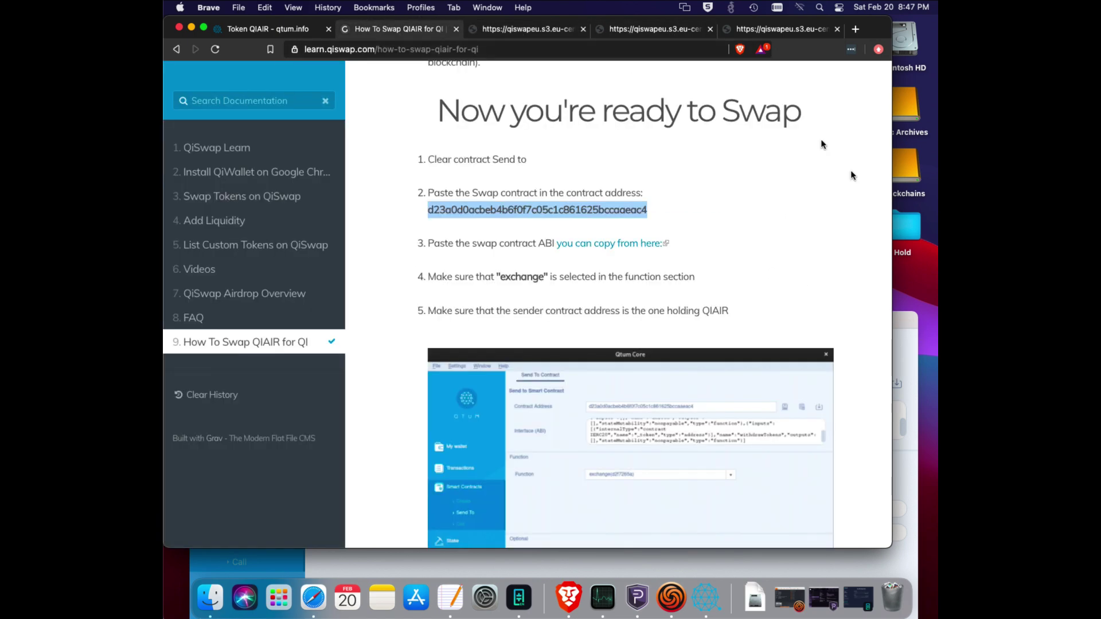
{"action": "left_click", "coordinate": [909, 332]}
{"action": "left_click_drag", "start_coordinate": [764, 315], "coordinate": [753, 122]}
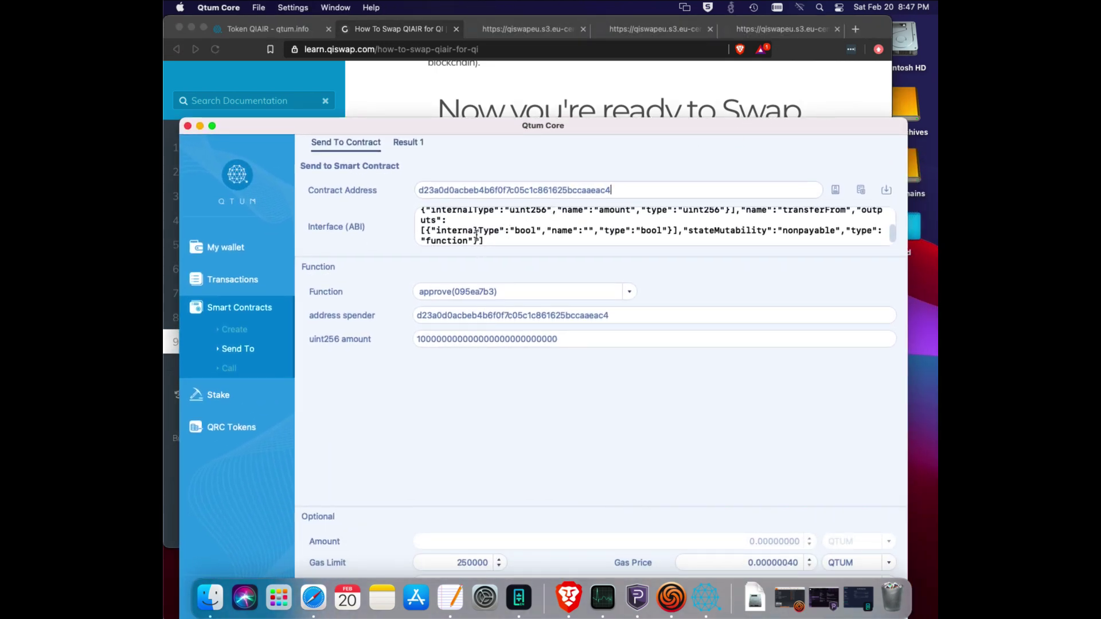
Replace the Interface (ABI) text with the swap contract's ABI, selecting exchange(d2f7265a).
{"action": "left_click", "coordinate": [495, 236]}
{"action": "key", "text": "super+a"}
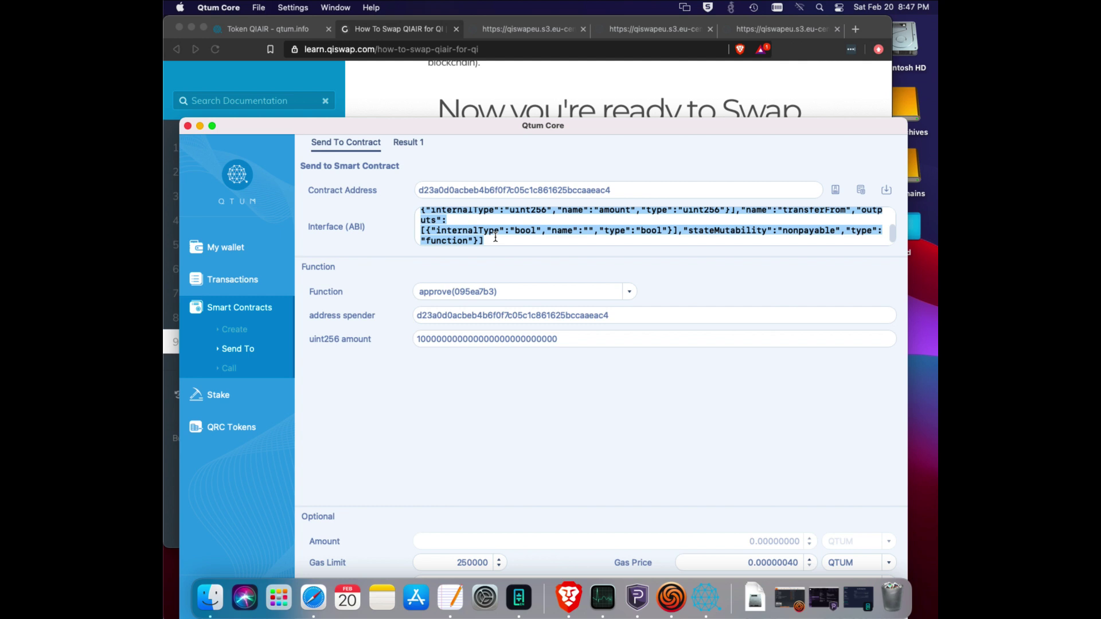
{"action": "key", "text": "BackSpace"}
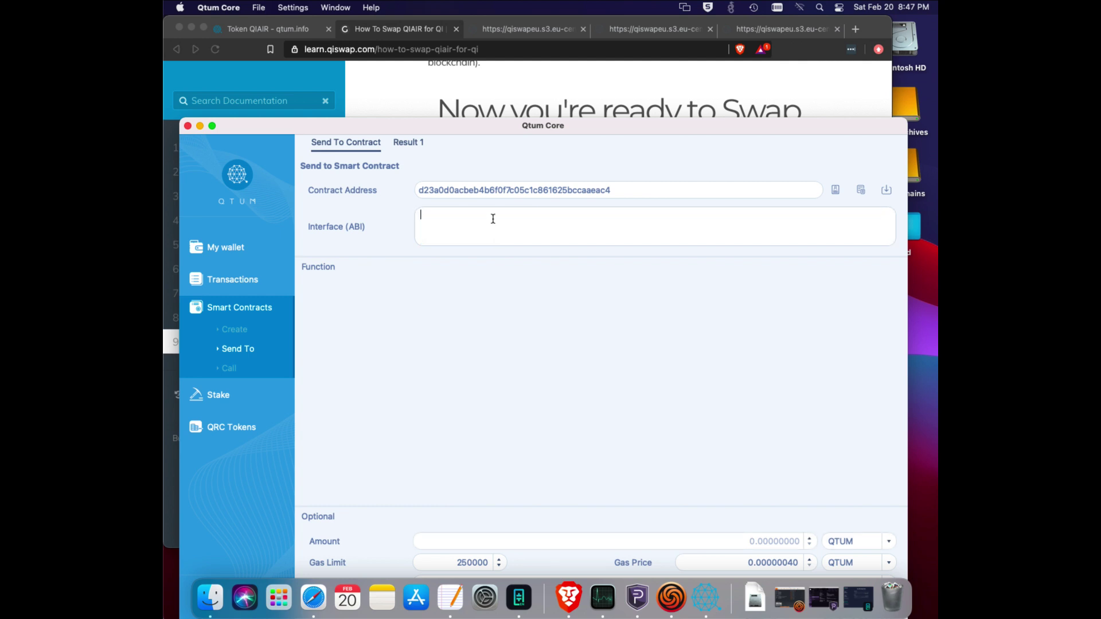
{"action": "key", "text": "super+v"}
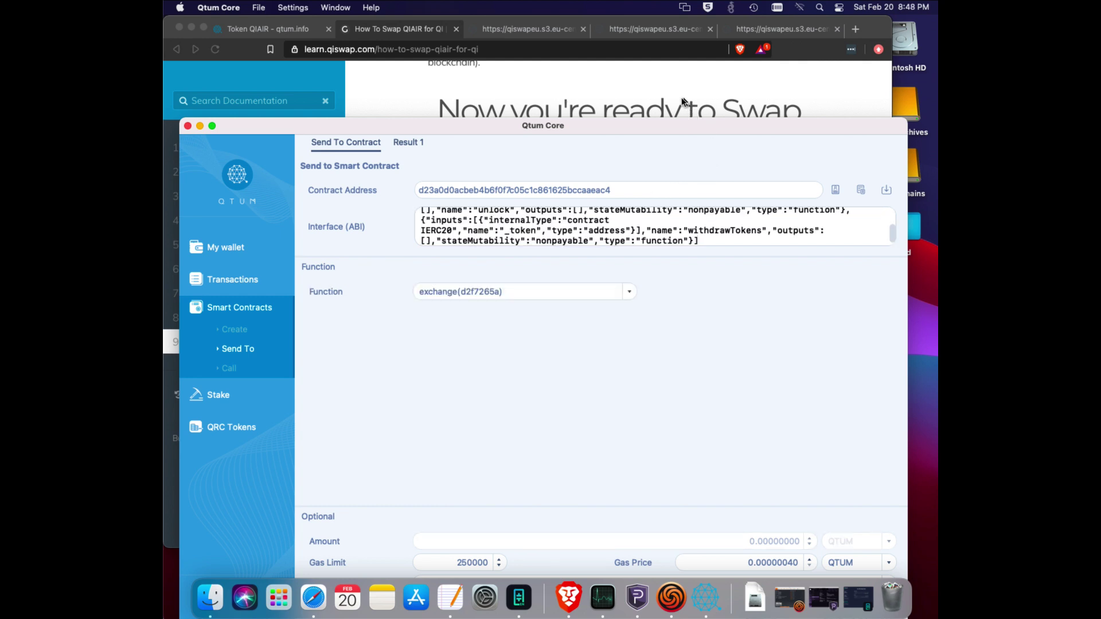
Compare the contract form against the guide's steps and enlarge the wallet window.
{"action": "left_click_drag", "start_coordinate": [692, 129], "coordinate": [694, 182]}
{"action": "left_click", "coordinate": [707, 145]}
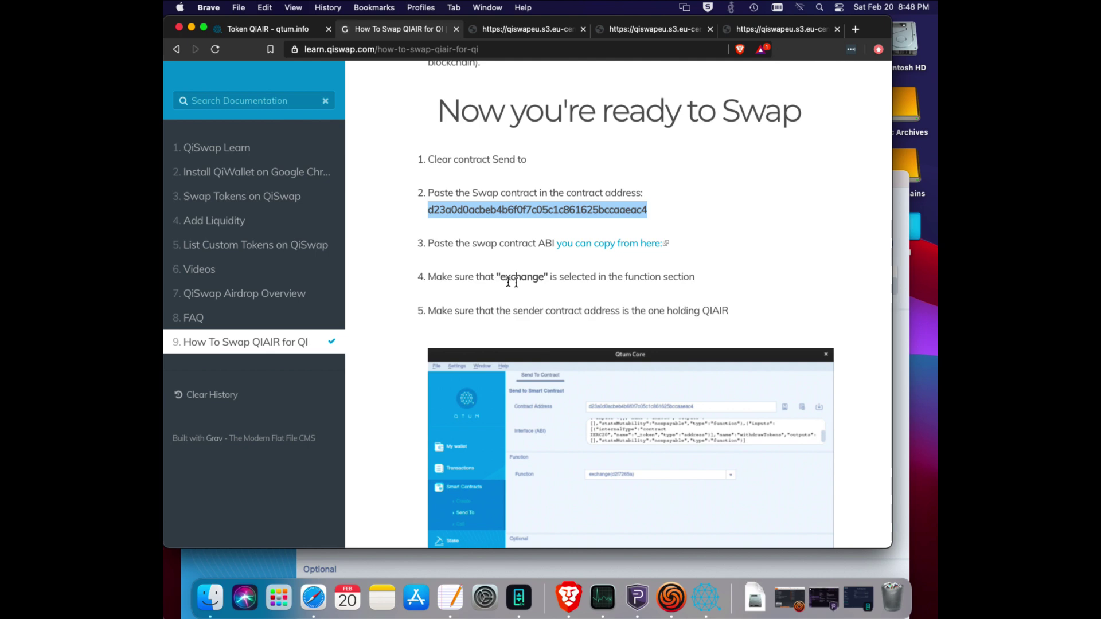
{"action": "left_click", "coordinate": [908, 308]}
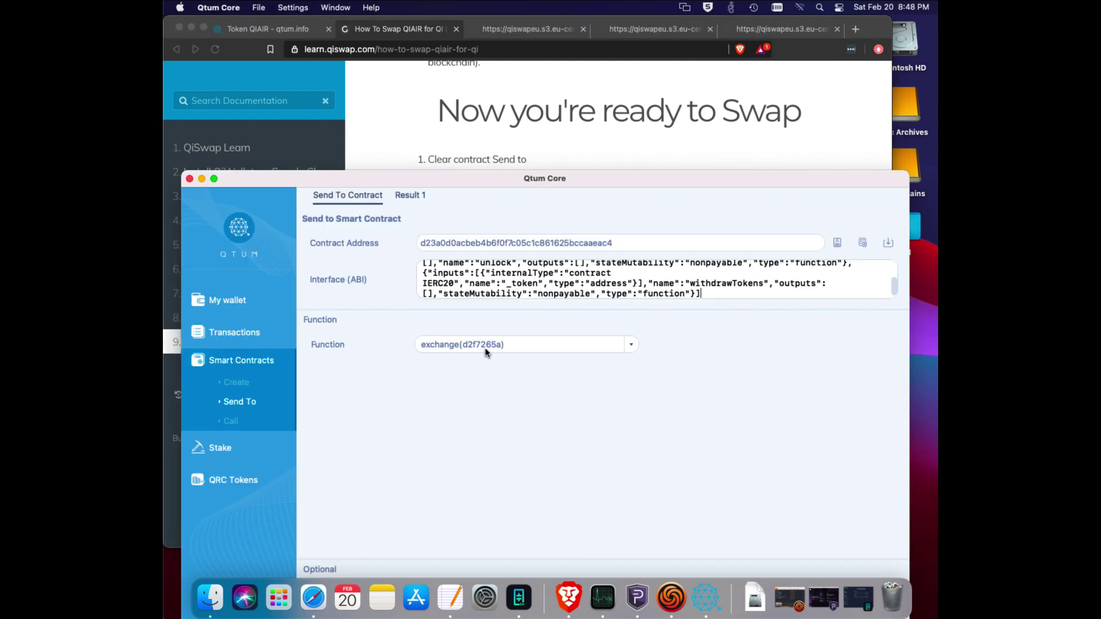
{"action": "left_click", "coordinate": [695, 141]}
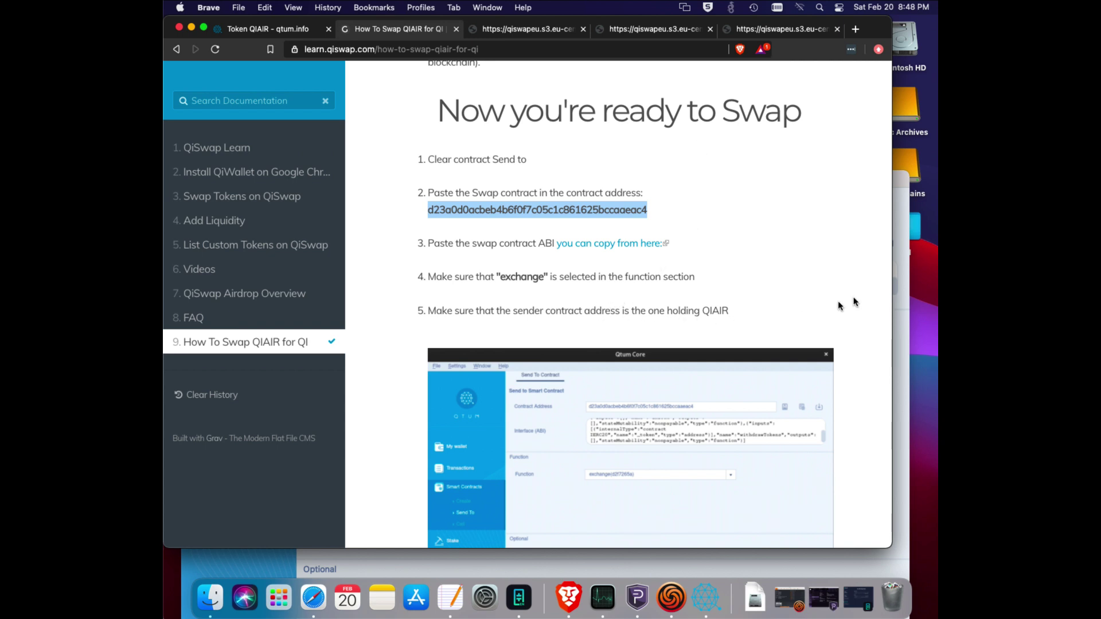
{"action": "left_click", "coordinate": [906, 192]}
{"action": "left_click_drag", "start_coordinate": [878, 170], "coordinate": [837, 109]}
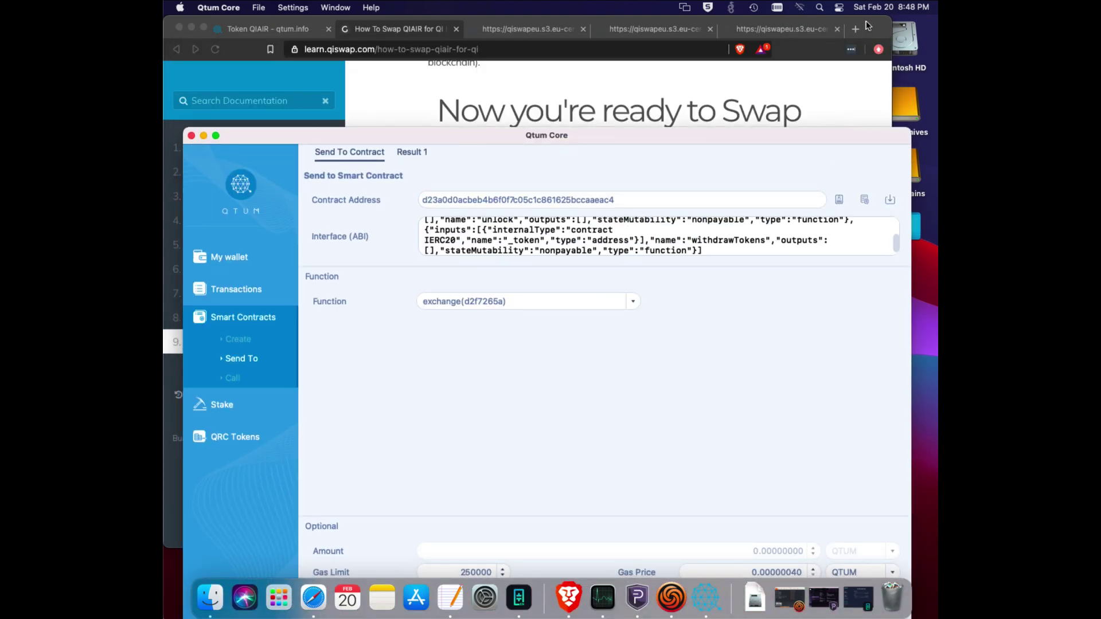
Check the guide's step 6, then show the full form with 250000 gas limit and 0.00000040 gas price.
{"action": "left_click", "coordinate": [865, 20]}
{"action": "scroll", "coordinate": [645, 282], "scroll_direction": "down", "scroll_amount": 2}
{"action": "scroll", "coordinate": [645, 283], "scroll_direction": "down", "scroll_amount": 5}
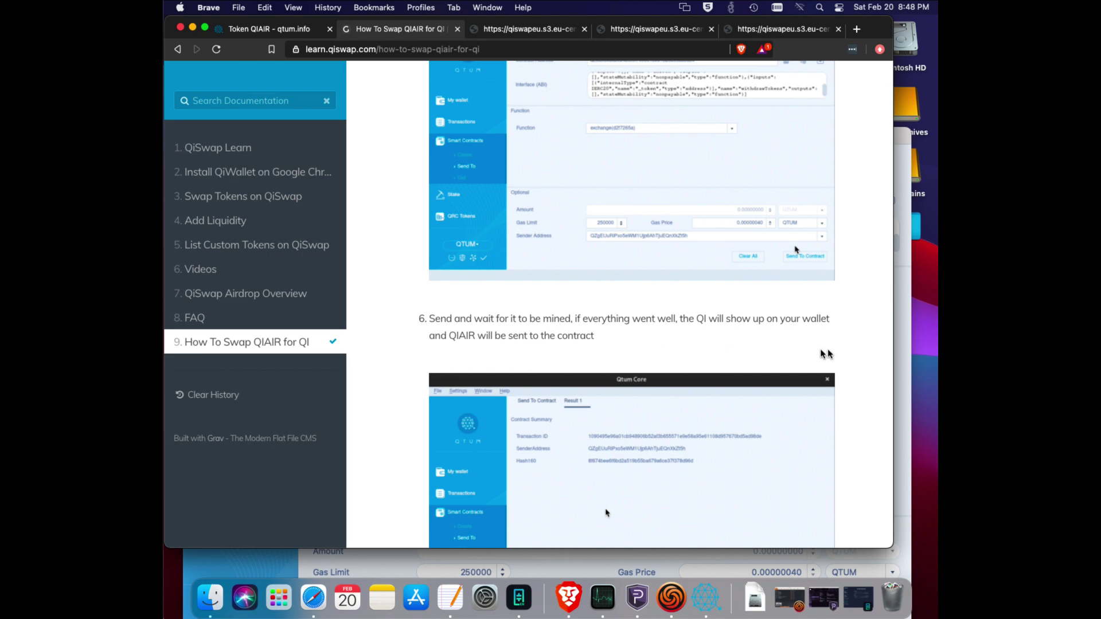
{"action": "scroll", "coordinate": [787, 306], "scroll_direction": "down", "scroll_amount": 3}
{"action": "scroll", "coordinate": [787, 306], "scroll_direction": "down", "scroll_amount": 5}
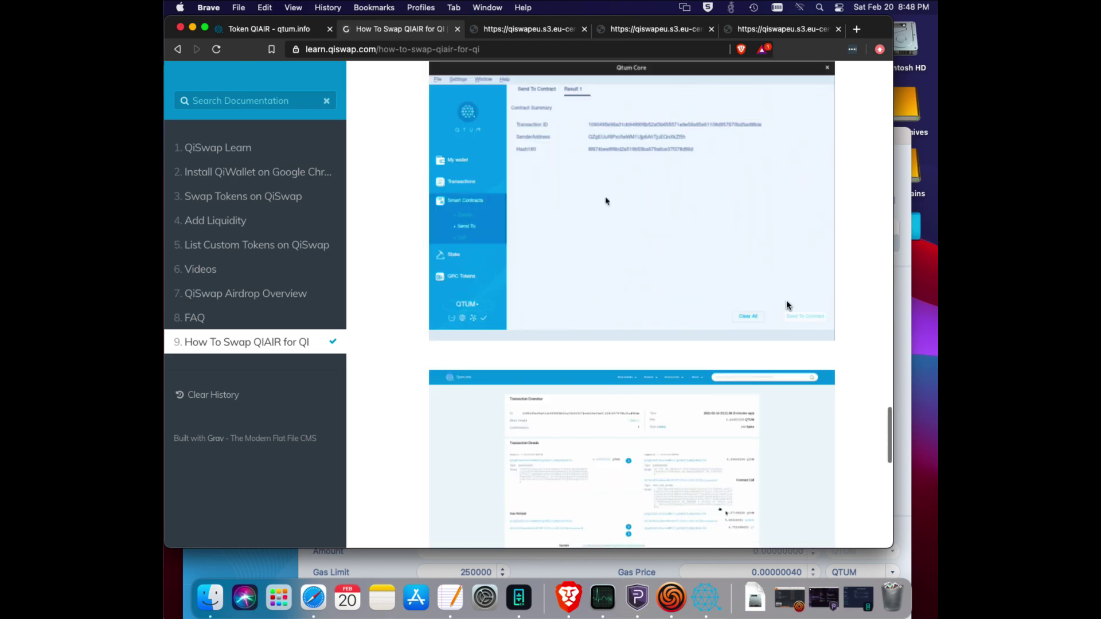
{"action": "left_click", "coordinate": [909, 289]}
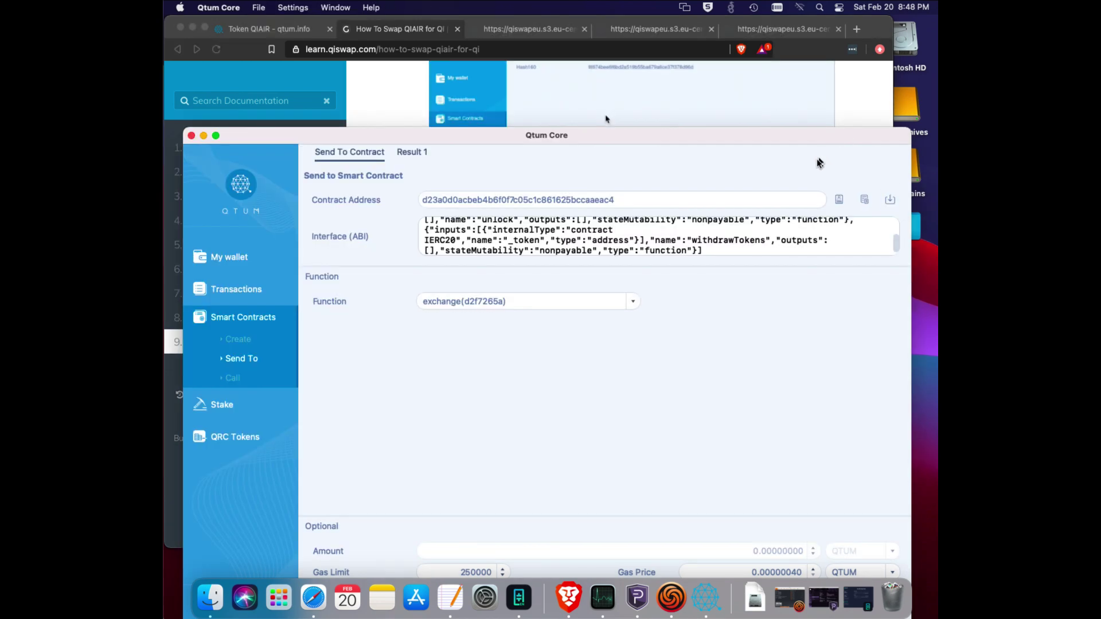
{"action": "left_click_drag", "start_coordinate": [789, 132], "coordinate": [799, 41]}
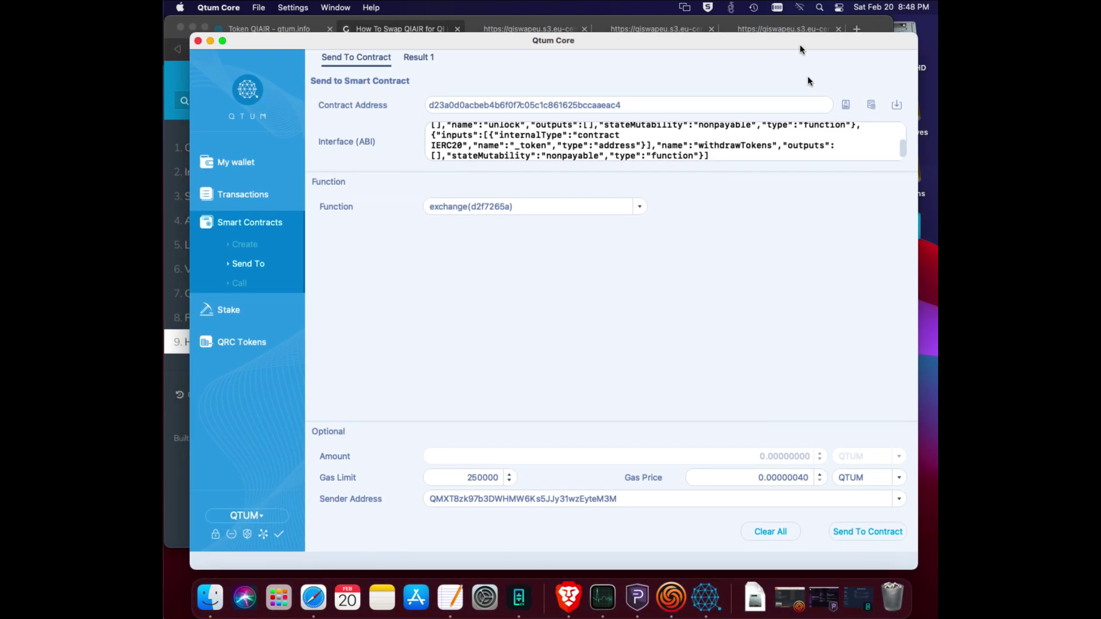
Submit the exchange call, unlock with the wallet passphrase, and confirm sending to the swap contract.
{"action": "left_click", "coordinate": [866, 538]}
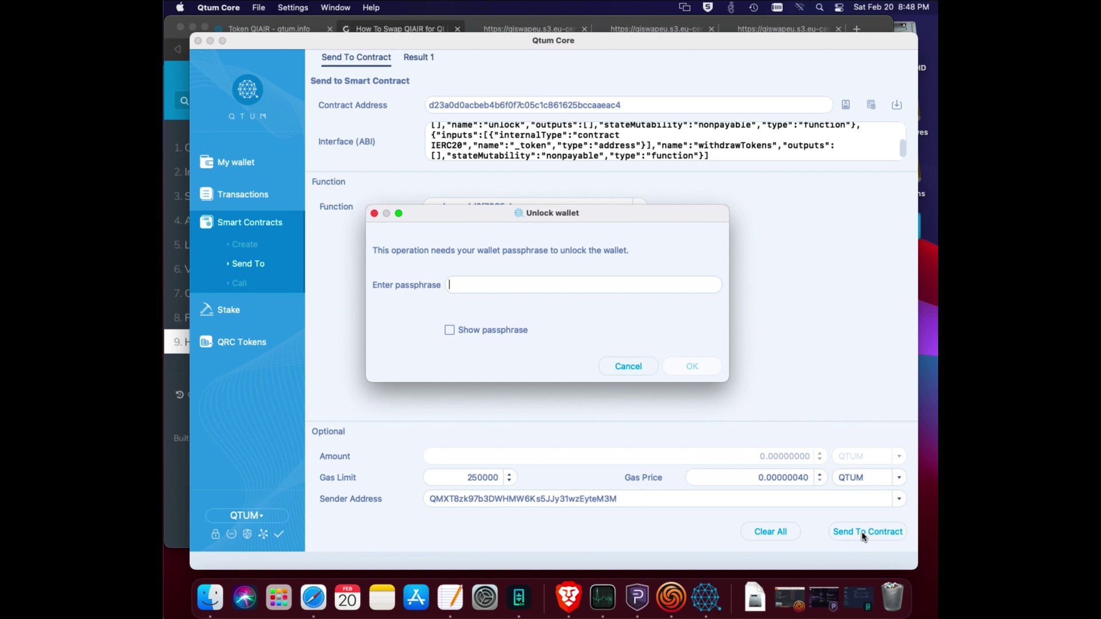
{"action": "type", "text": "•••••••••••••••••••••••••••••••••"}
{"action": "key", "text": "Return"}
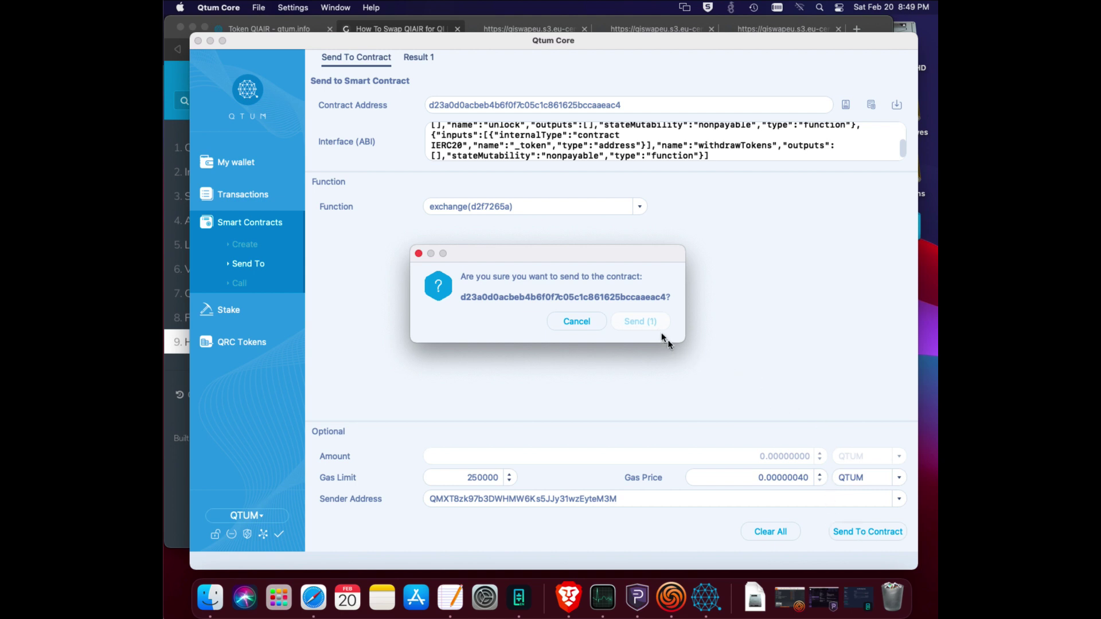
{"action": "left_click", "coordinate": [636, 323]}
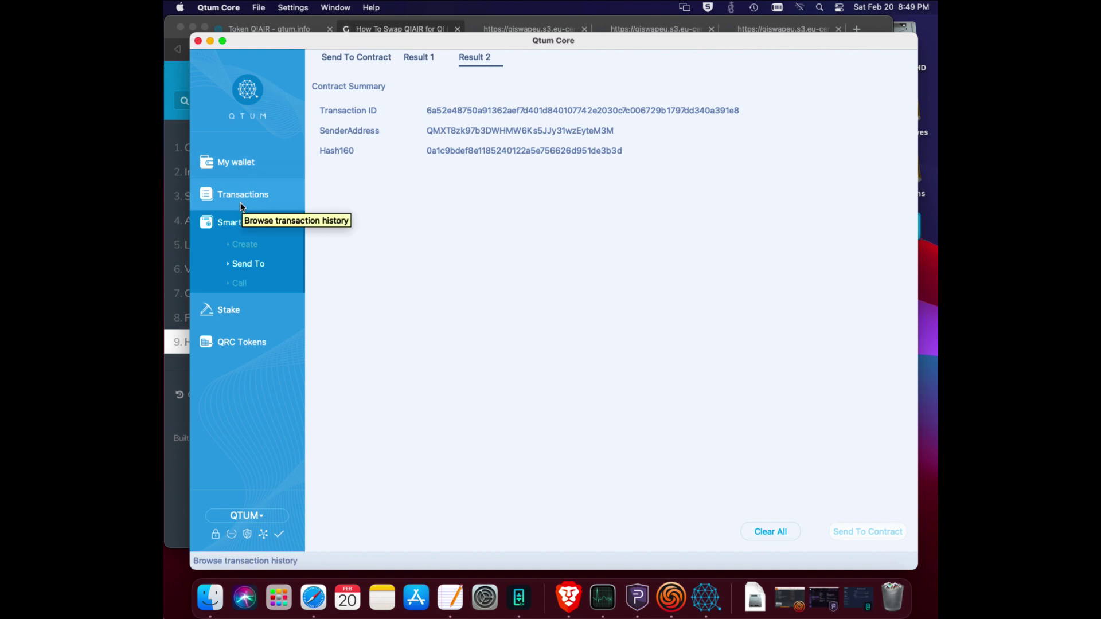
Check Transactions for the new send, then scroll the guide to step 6's Qi balance screenshot.
{"action": "left_click", "coordinate": [241, 196]}
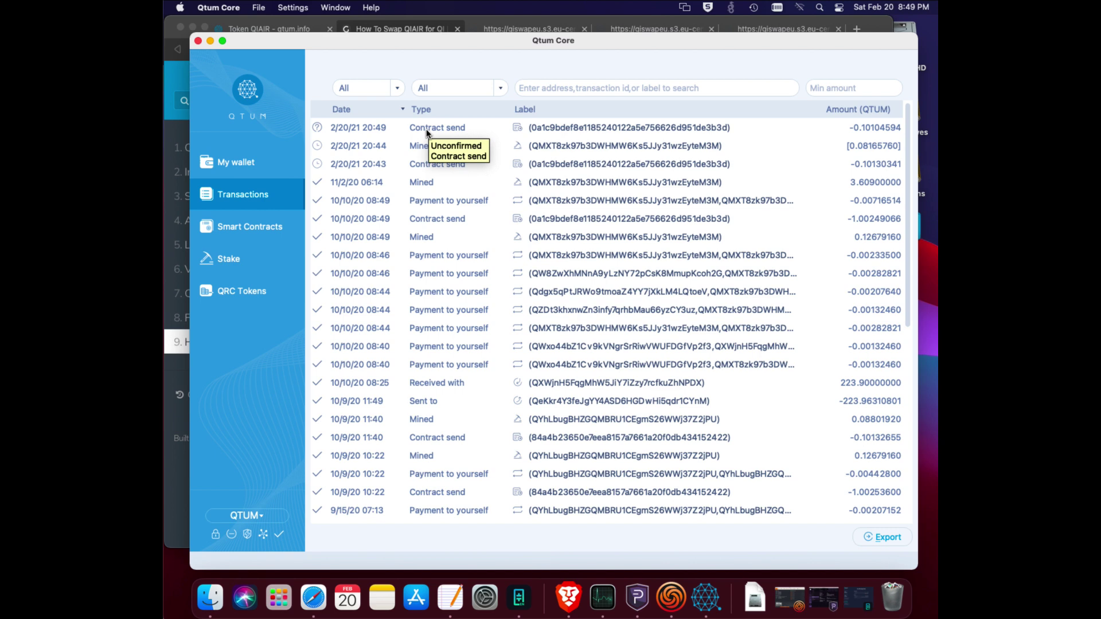
{"action": "key", "text": "super+Tab"}
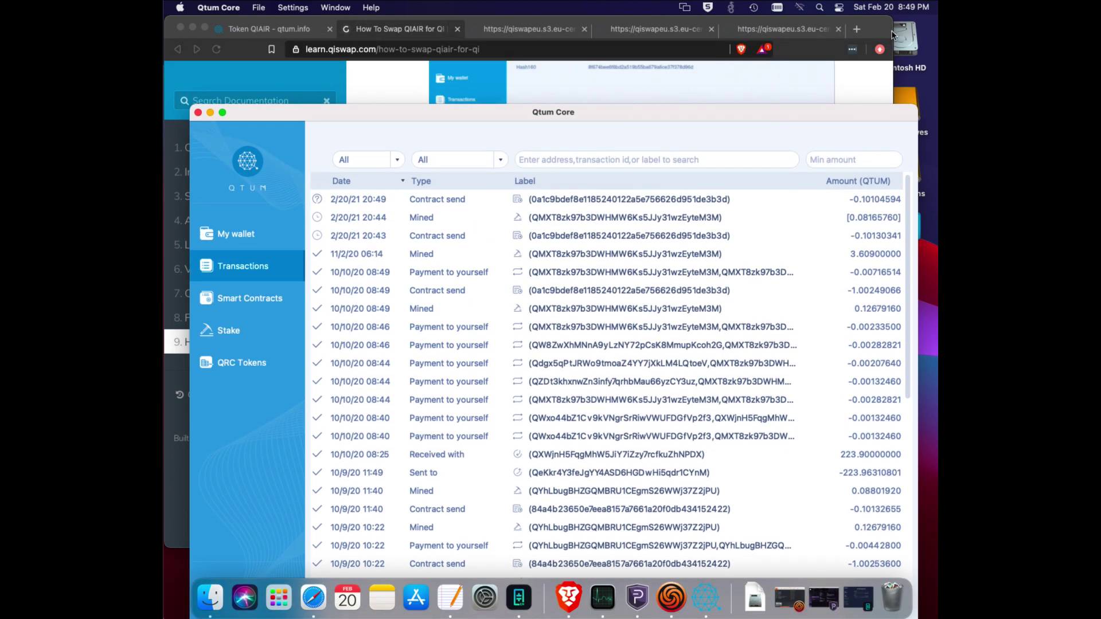
{"action": "scroll", "coordinate": [648, 267], "scroll_direction": "up", "scroll_amount": 5}
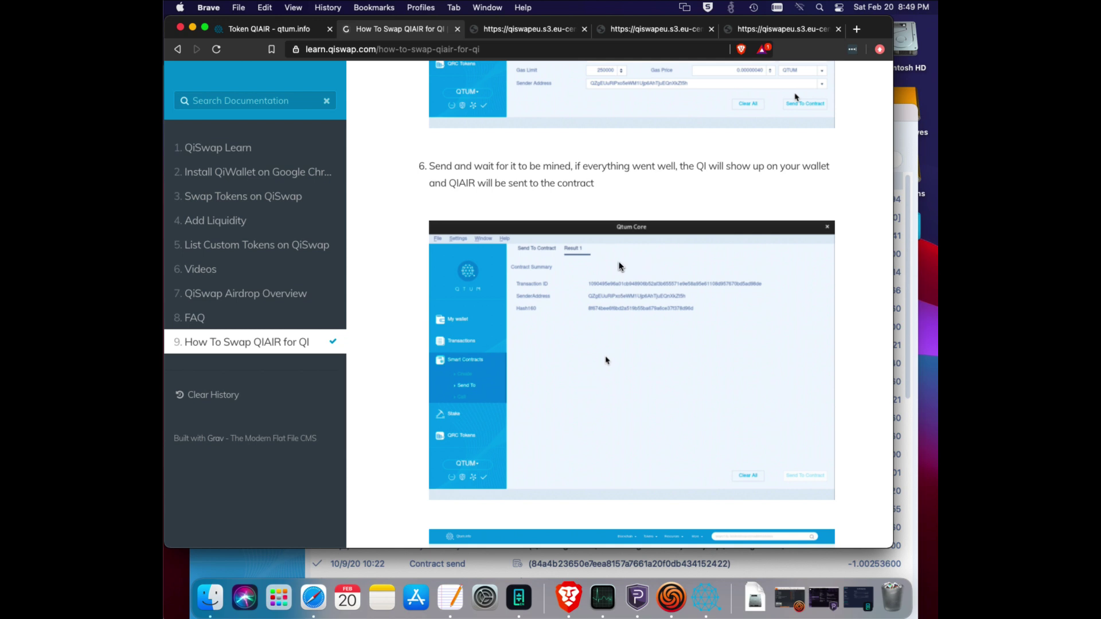
{"action": "scroll", "coordinate": [620, 267], "scroll_direction": "down", "scroll_amount": 3}
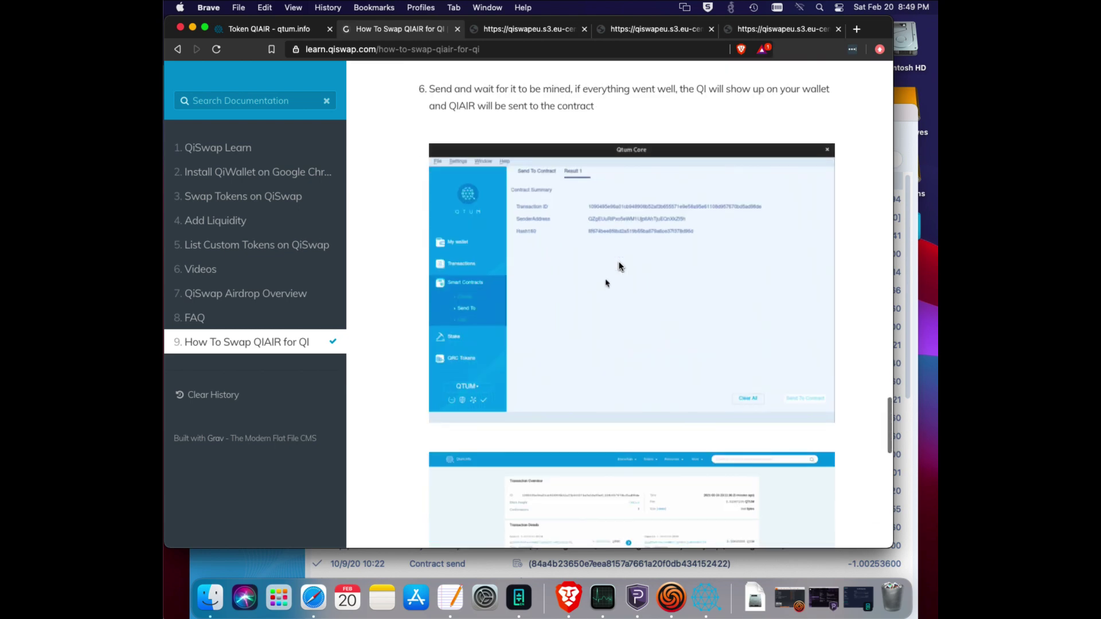
{"action": "scroll", "coordinate": [619, 267], "scroll_direction": "down", "scroll_amount": 8}
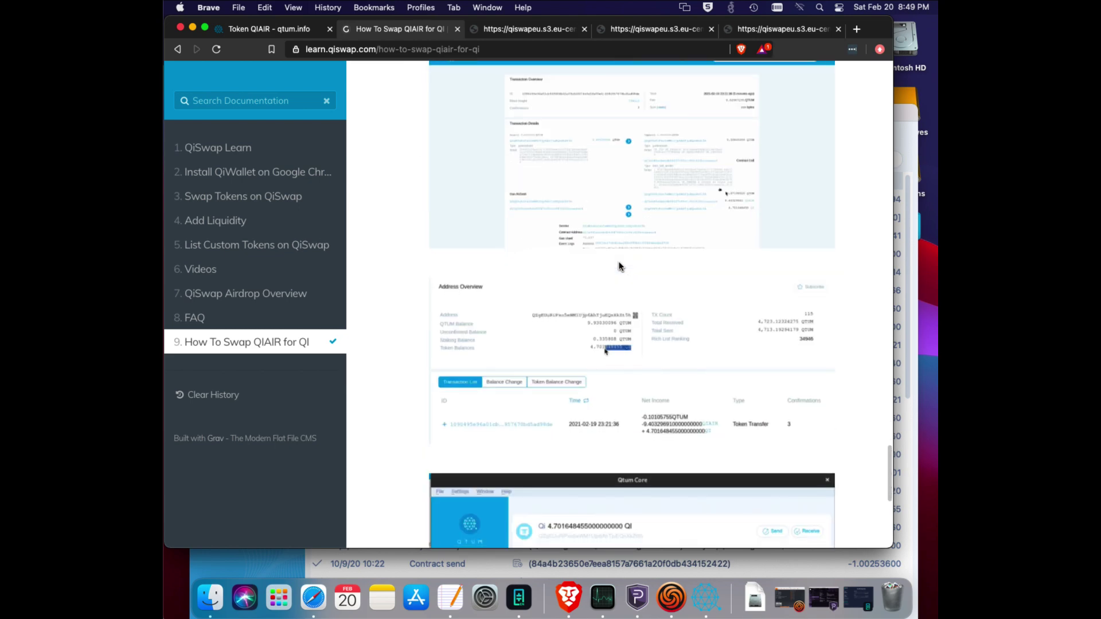
{"action": "scroll", "coordinate": [620, 267], "scroll_direction": "down", "scroll_amount": 3}
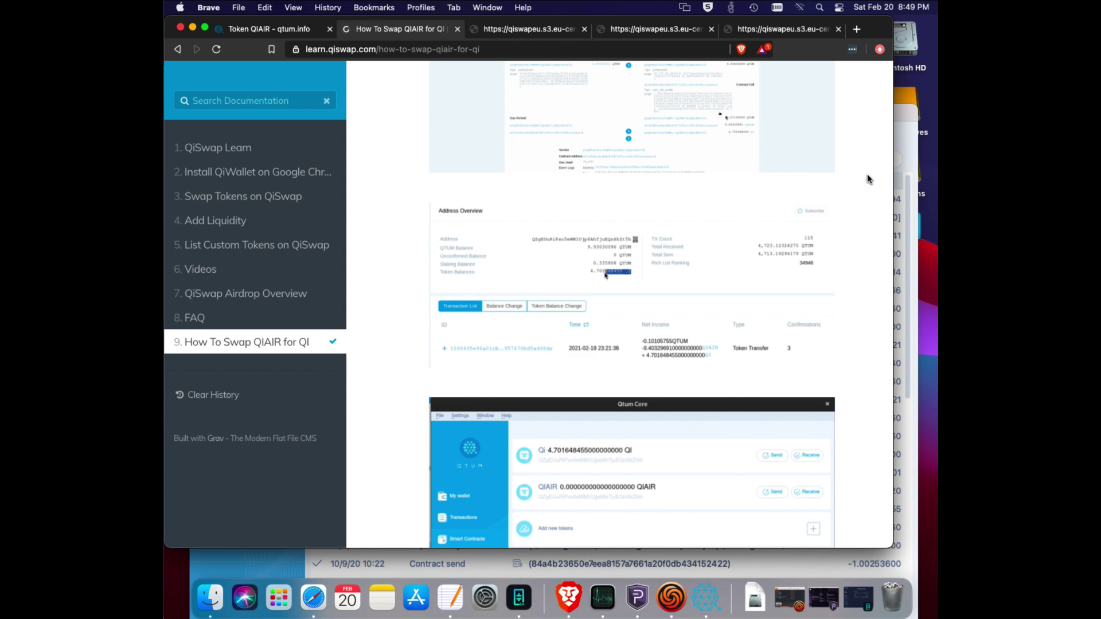
{"action": "scroll", "coordinate": [870, 179], "scroll_direction": "down", "scroll_amount": 4}
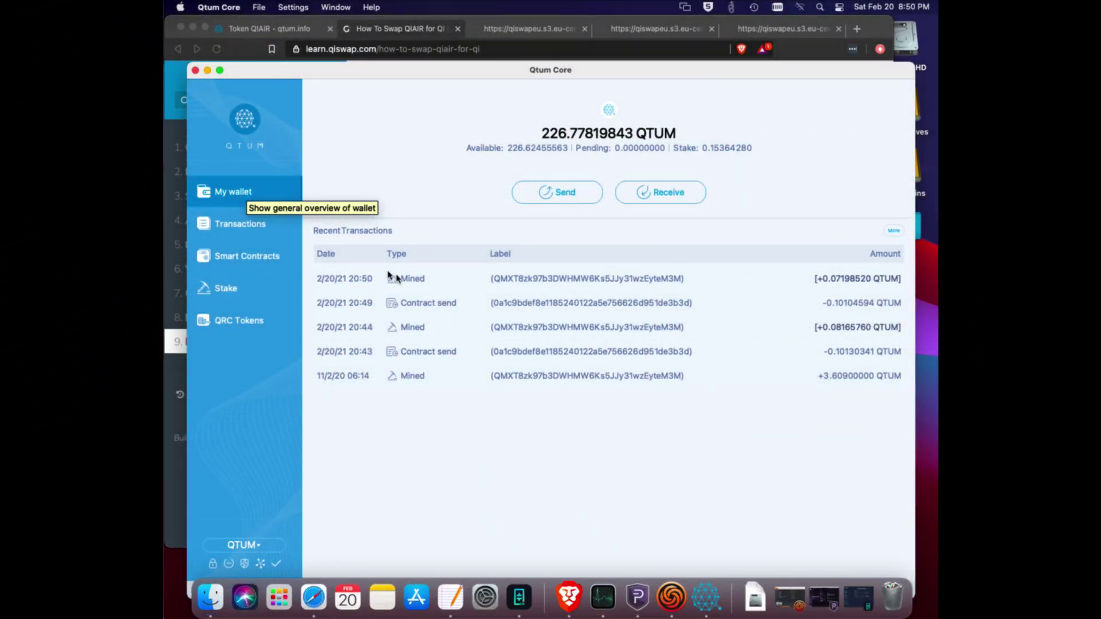
Check recent transaction confirmations, then view QRC Tokens showing 113.405798500000000000 Qi and QIAIR at zero.
{"action": "left_click", "coordinate": [218, 194]}
{"action": "mouse_move", "coordinate": [418, 291]}
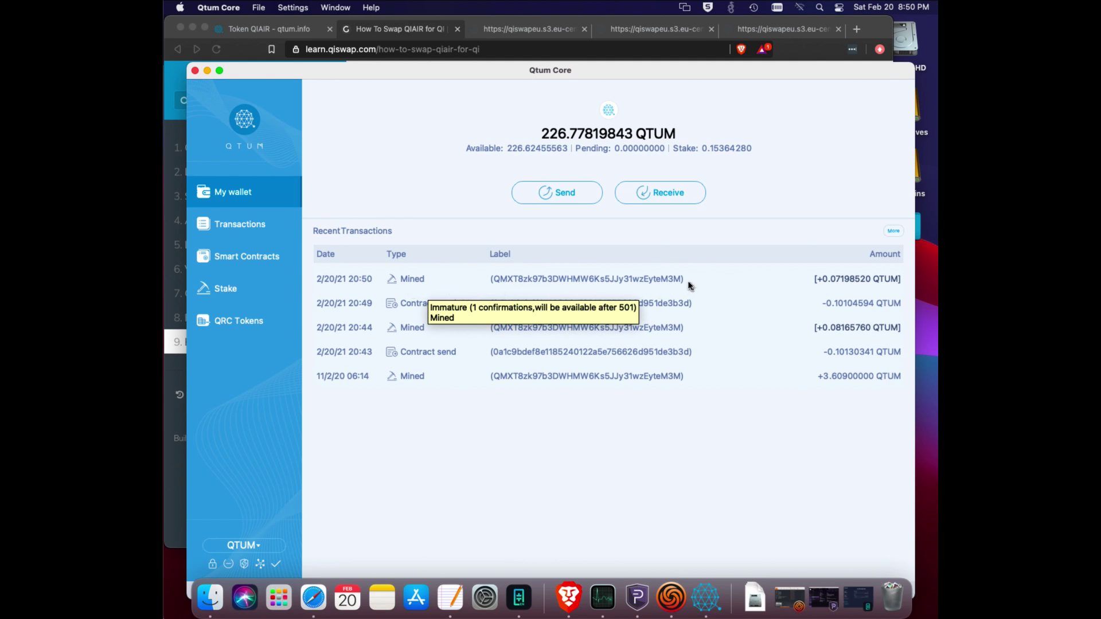
{"action": "mouse_move", "coordinate": [390, 357]}
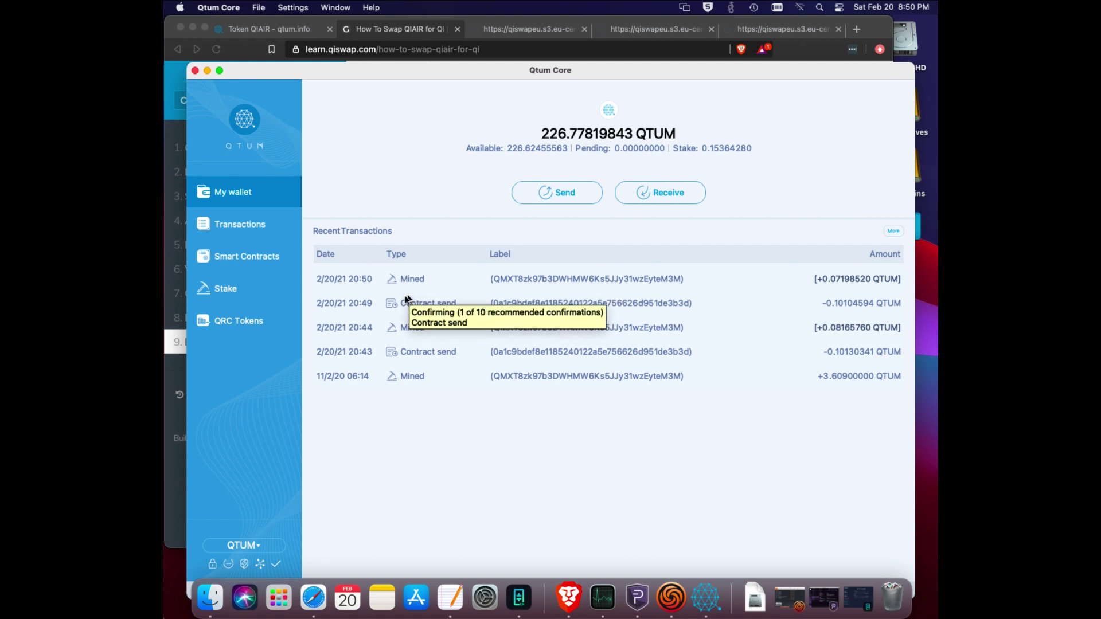
{"action": "left_click", "coordinate": [242, 323]}
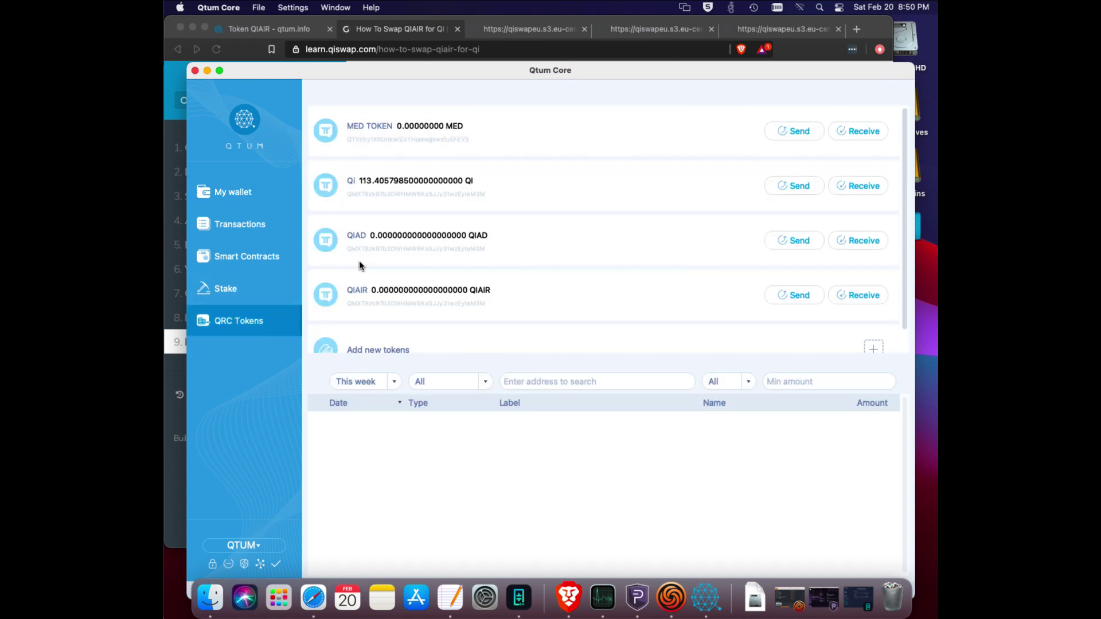